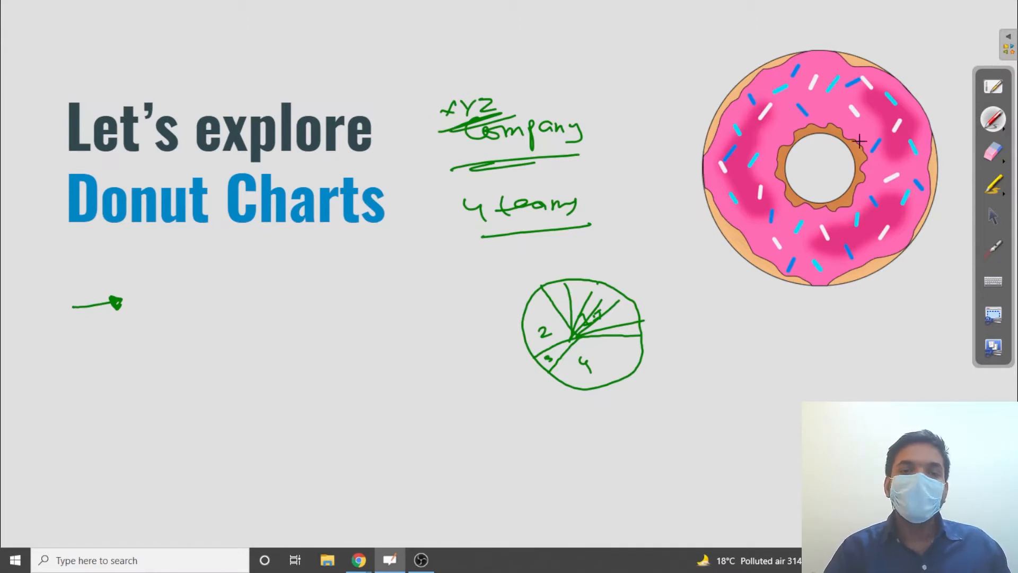
# Erase all the handwritten notes and the pie sketch from the Donut Charts slide, and reactivate the pen.
pyautogui.click(1000, 159)
pyautogui.moveTo(632, 284)
pyautogui.mouseDown()
pyautogui.moveTo(590, 295)
pyautogui.moveTo(598, 349)
pyautogui.mouseUp()
pyautogui.moveTo(594, 189)
pyautogui.mouseDown()
pyautogui.moveTo(571, 200)
pyautogui.moveTo(615, 204)
pyautogui.moveTo(582, 145)
pyautogui.moveTo(470, 111)
pyautogui.moveTo(240, 284)
pyautogui.moveTo(77, 336)
pyautogui.moveTo(72, 299)
pyautogui.mouseUp()
pyautogui.click(993, 119)
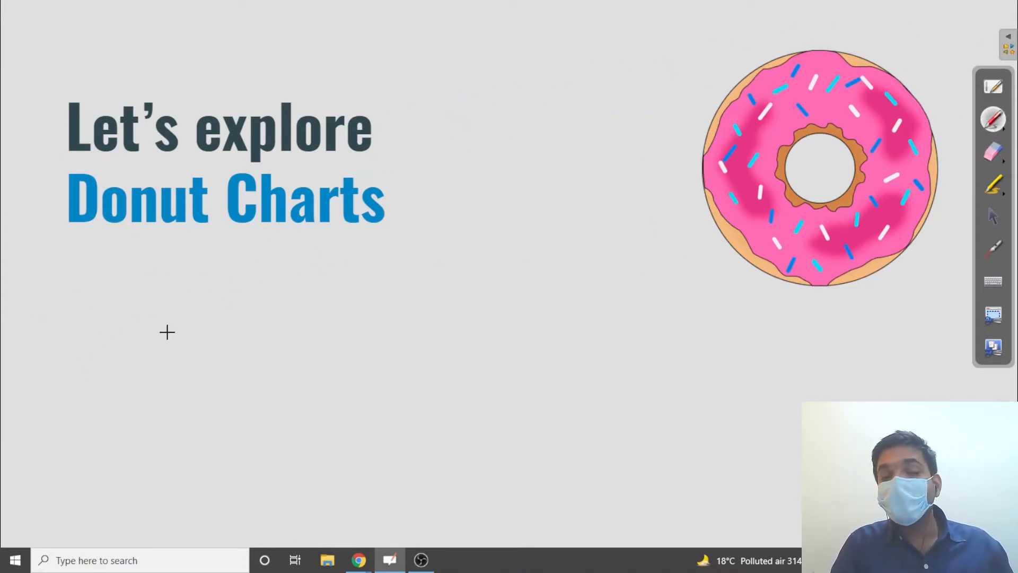
# Handwrite "Total St" with an arrow leading to it below the slide title, plus "Class 1" and "Class 12" beside it.
pyautogui.moveTo(108, 319); pyautogui.dragTo(129, 334)
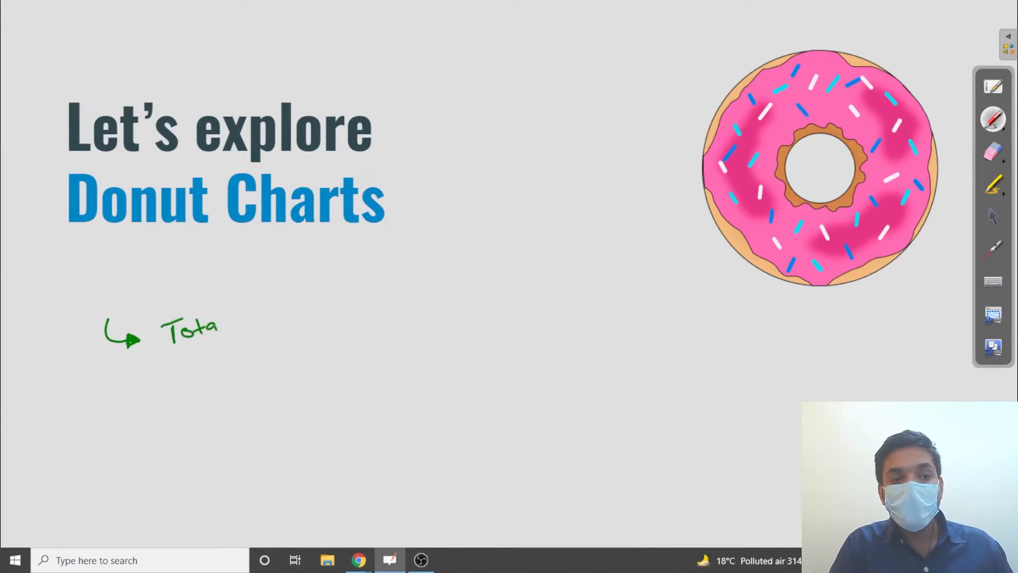
pyautogui.moveTo(174, 361)
pyautogui.mouseDown()
pyautogui.moveTo(242, 335)
pyautogui.moveTo(236, 369)
pyautogui.mouseUp()
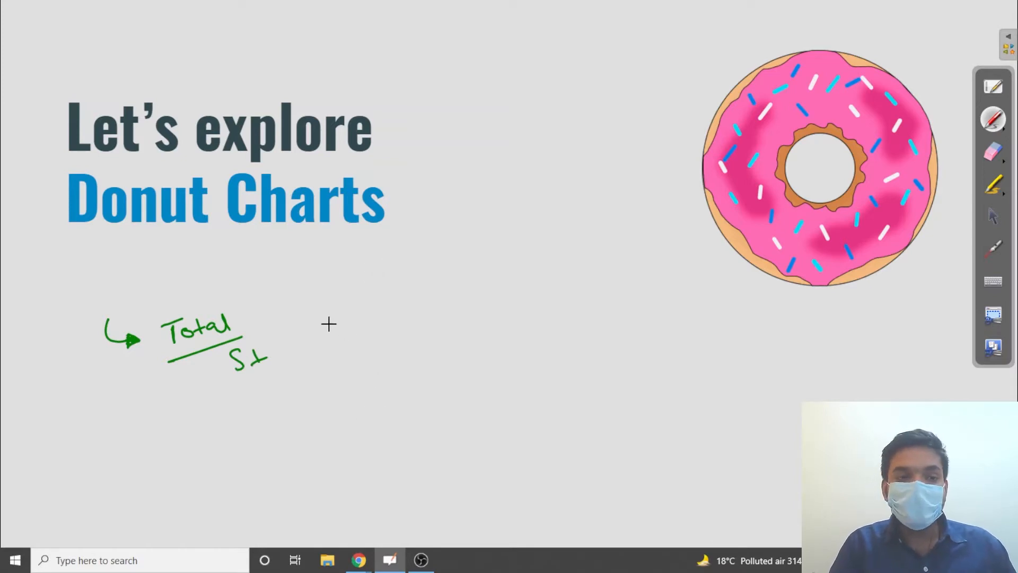
pyautogui.moveTo(401, 289); pyautogui.dragTo(422, 305)
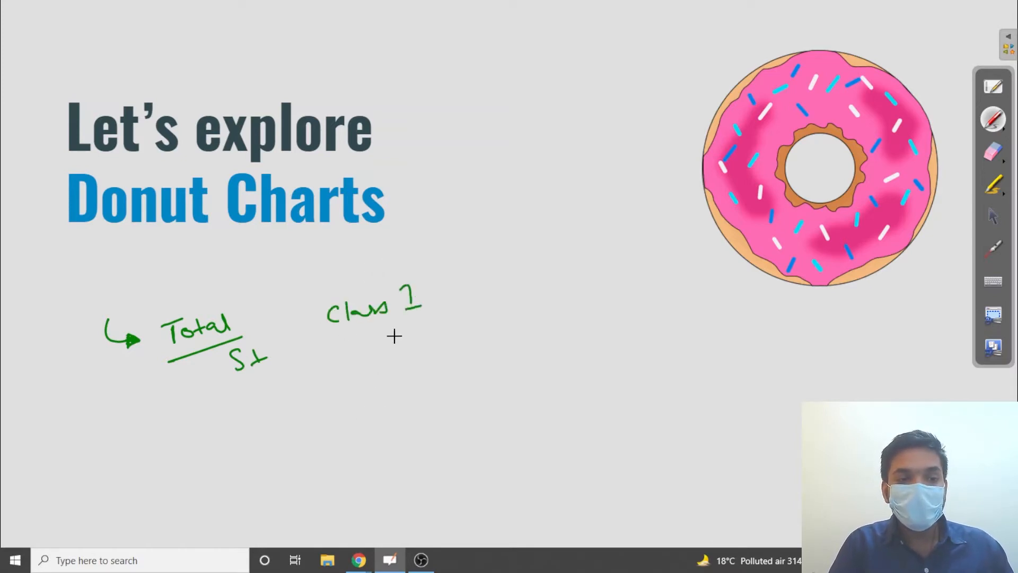
pyautogui.moveTo(349, 363); pyautogui.dragTo(350, 372)
pyautogui.moveTo(356, 352); pyautogui.dragTo(356, 367)
pyautogui.click(368, 365)
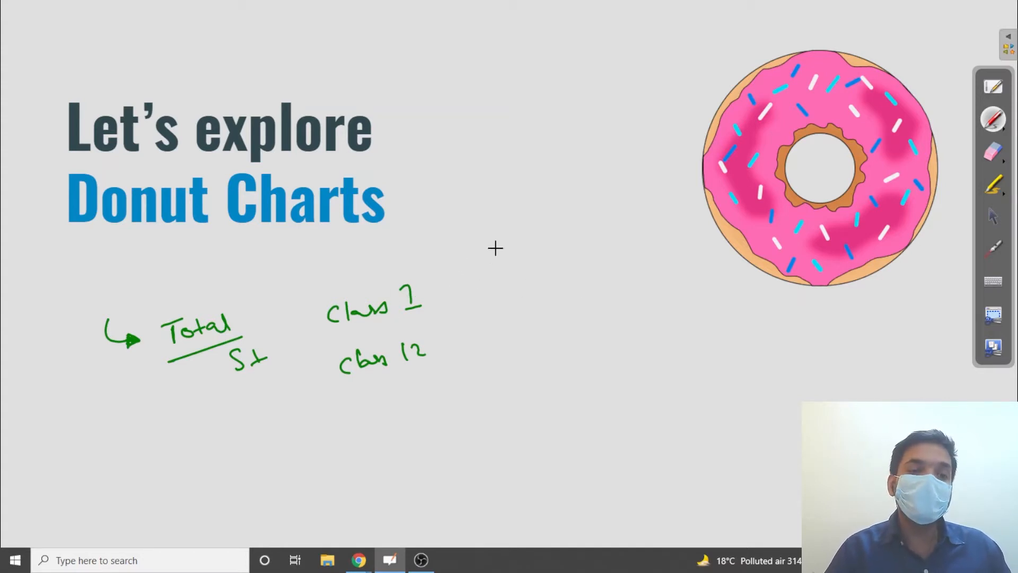
# Handwrite the building abbreviations "Jo", "Mi" and "Se" one below another beside the class notes.
pyautogui.moveTo(485, 238); pyautogui.dragTo(486, 254)
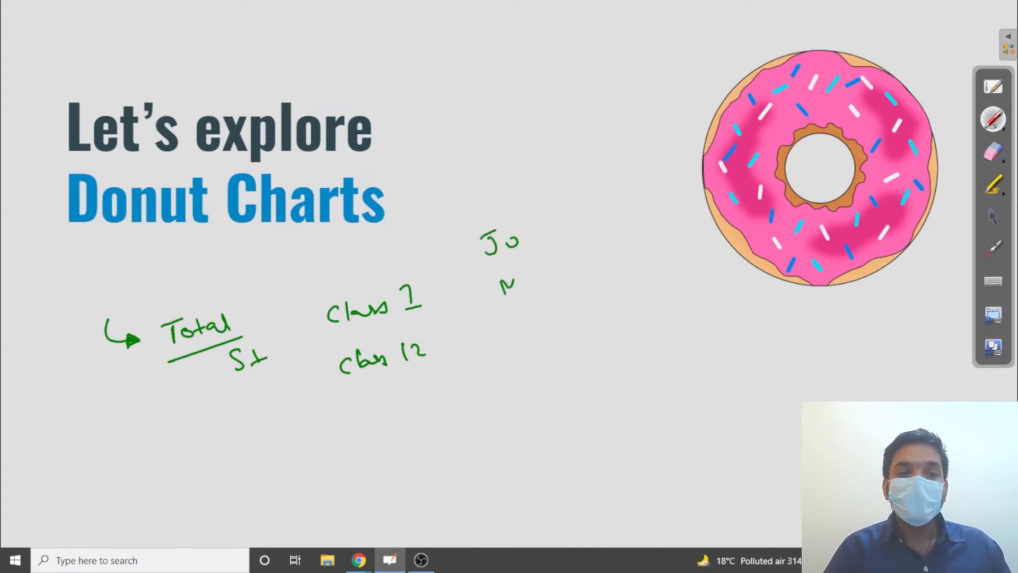
pyautogui.moveTo(512, 324); pyautogui.dragTo(513, 336)
pyautogui.moveTo(528, 330); pyautogui.dragTo(554, 328)
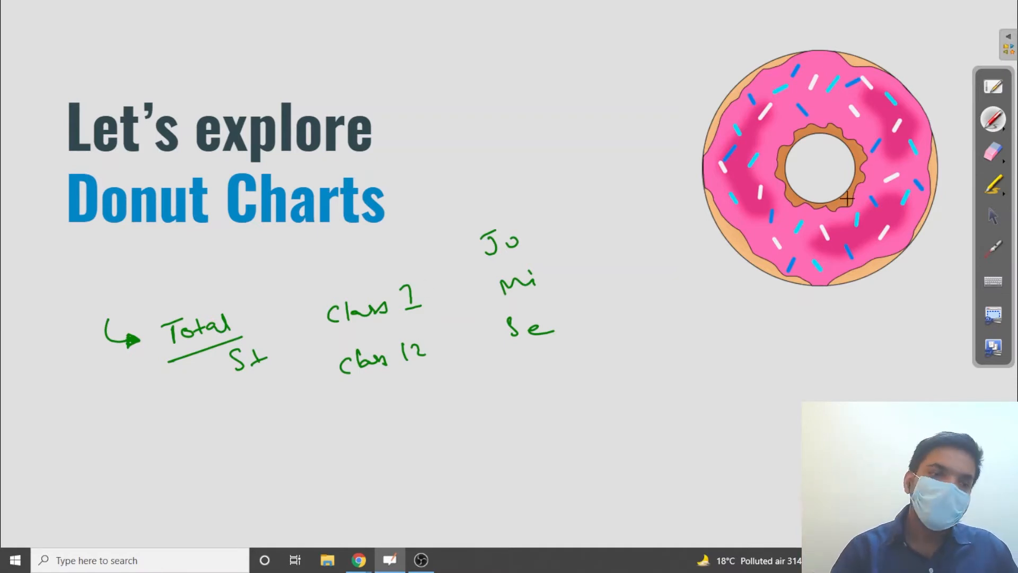
# Erase the handwritten student, class and building notes from the slide and reactivate the pen.
pyautogui.click(992, 159)
pyautogui.moveTo(557, 249)
pyautogui.mouseDown()
pyautogui.moveTo(518, 234)
pyautogui.moveTo(514, 332)
pyautogui.moveTo(440, 310)
pyautogui.moveTo(332, 341)
pyautogui.moveTo(389, 341)
pyautogui.moveTo(332, 359)
pyautogui.moveTo(185, 316)
pyautogui.moveTo(243, 322)
pyautogui.mouseUp()
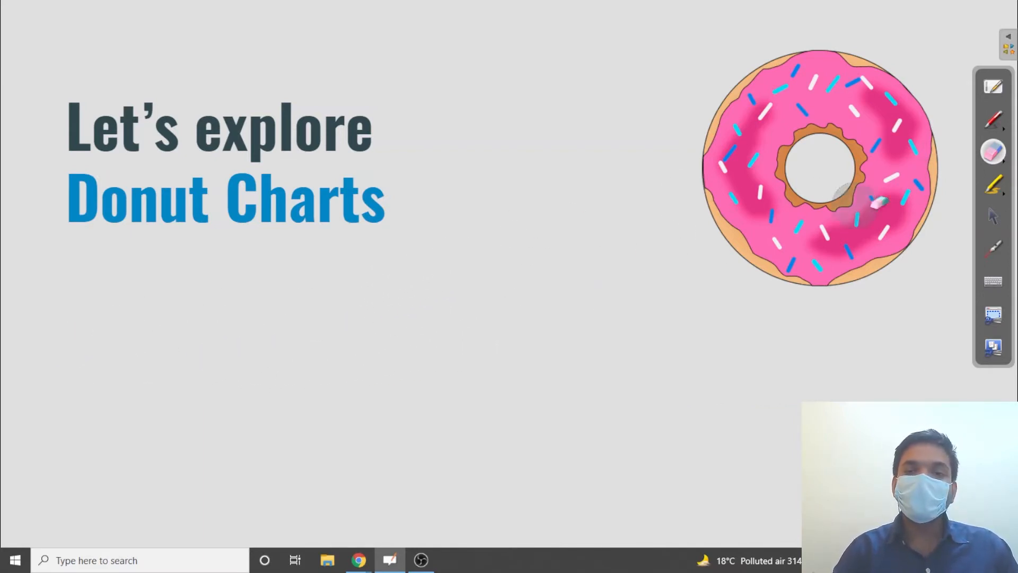
pyautogui.click(993, 121)
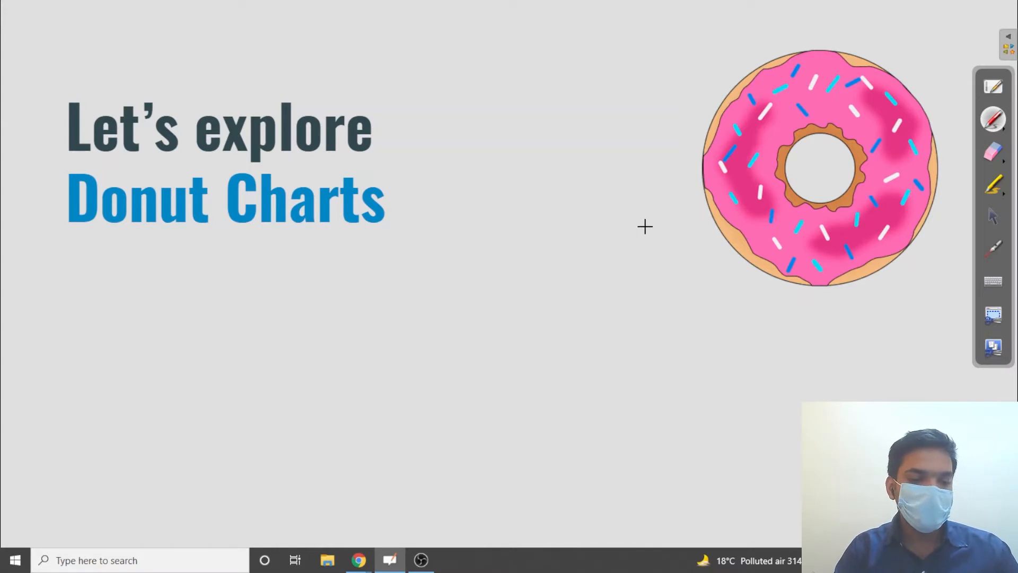
# Switch to Google Data Studio in Chrome, change the annotation tool to the selection pointer, and open the School Buildings report.
pyautogui.hotkey('alt', 'Tab')
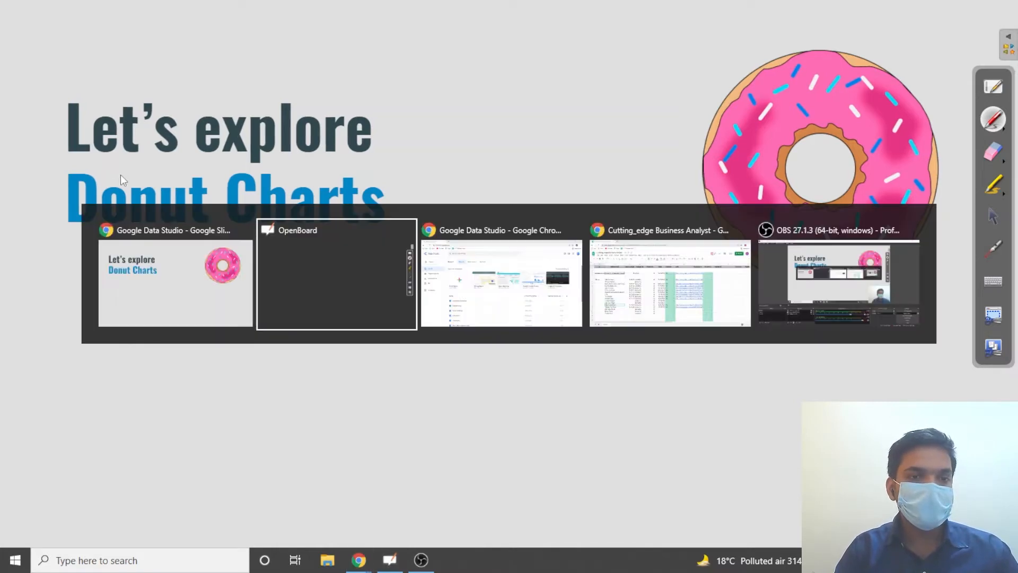
pyautogui.press('Tab')
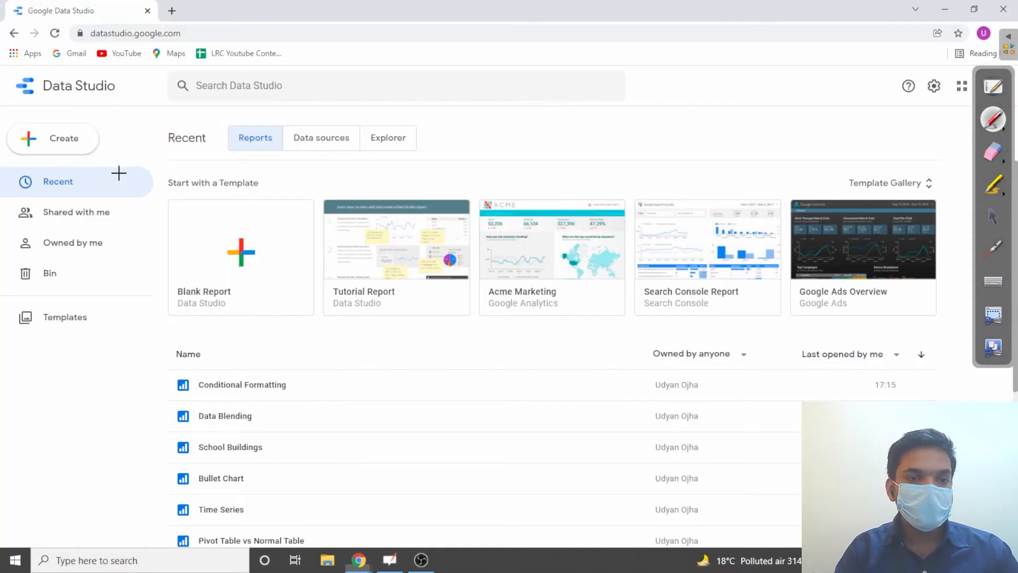
pyautogui.click(993, 217)
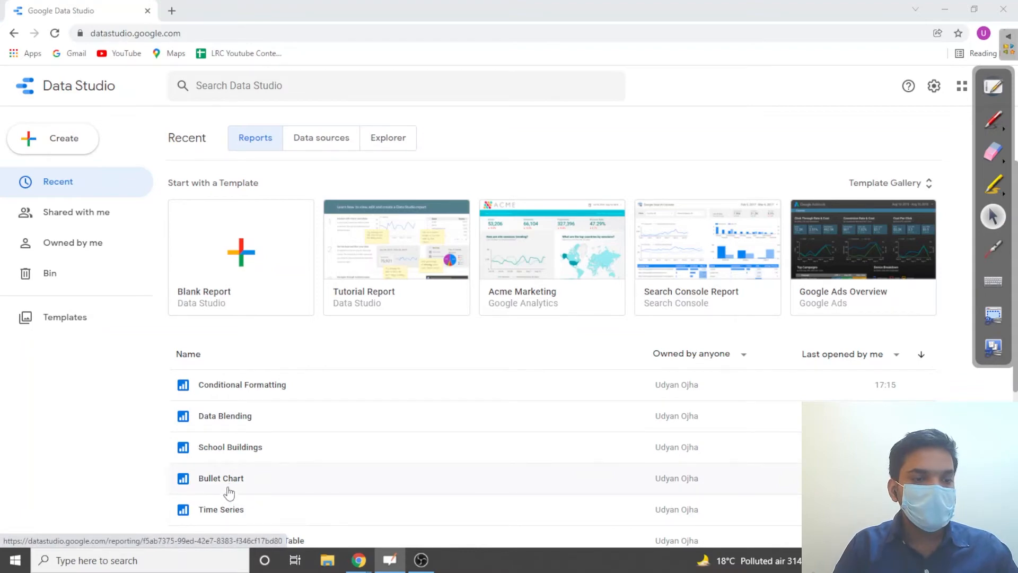
pyautogui.scroll(-5, 229, 485)
pyautogui.scroll(3, 234, 284)
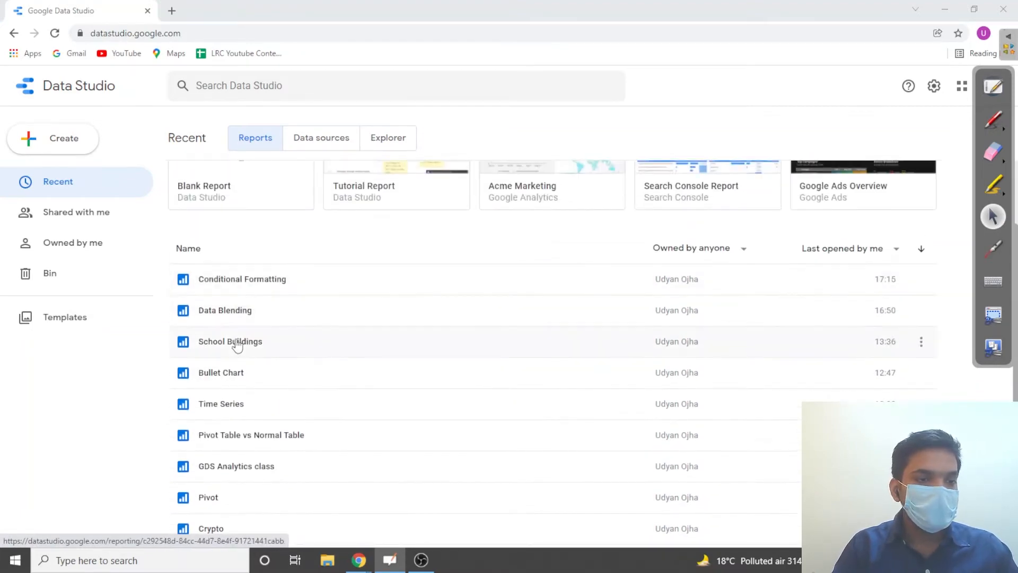
pyautogui.click(235, 343)
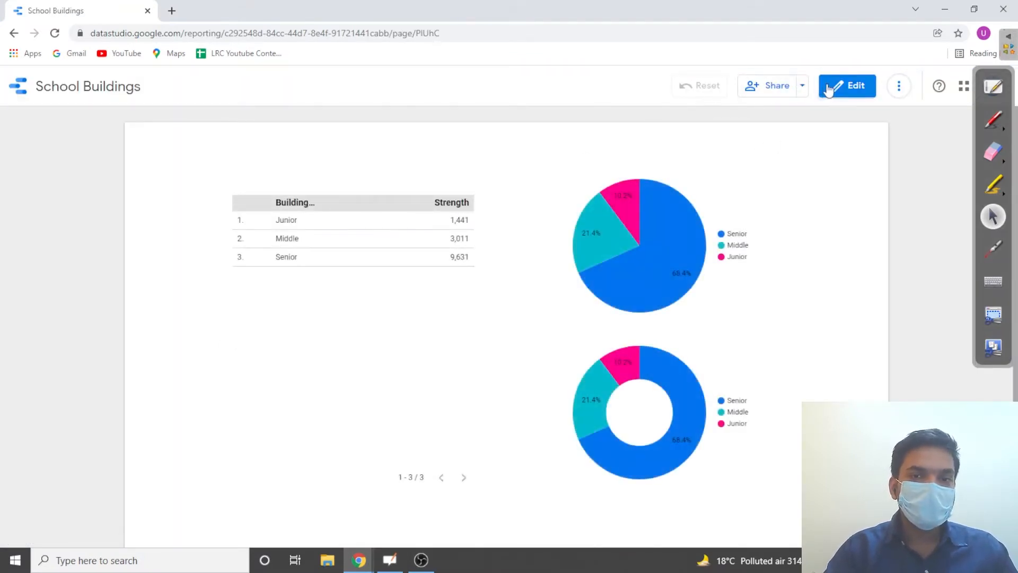
# Put the School Buildings report in edit mode and delete its pie chart and donut chart.
pyautogui.doubleClick(623, 299)
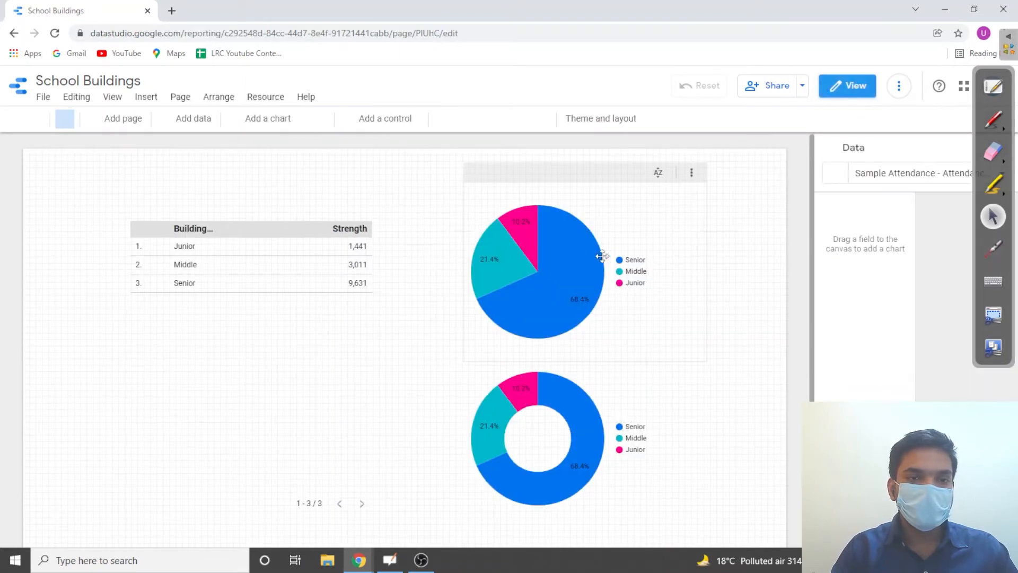
pyautogui.click(599, 177)
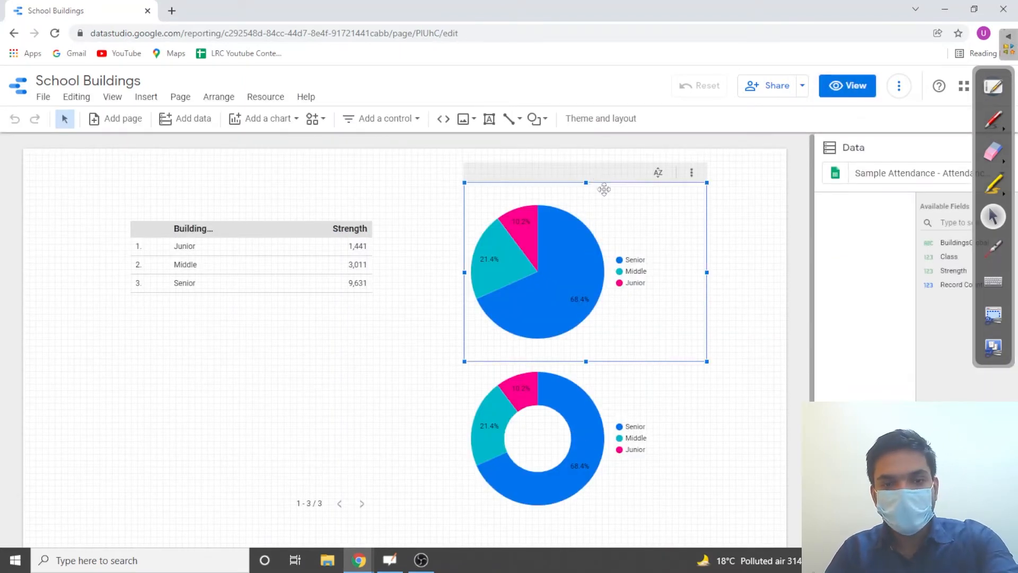
pyautogui.press('Delete')
pyautogui.click(550, 377)
pyautogui.press('Delete')
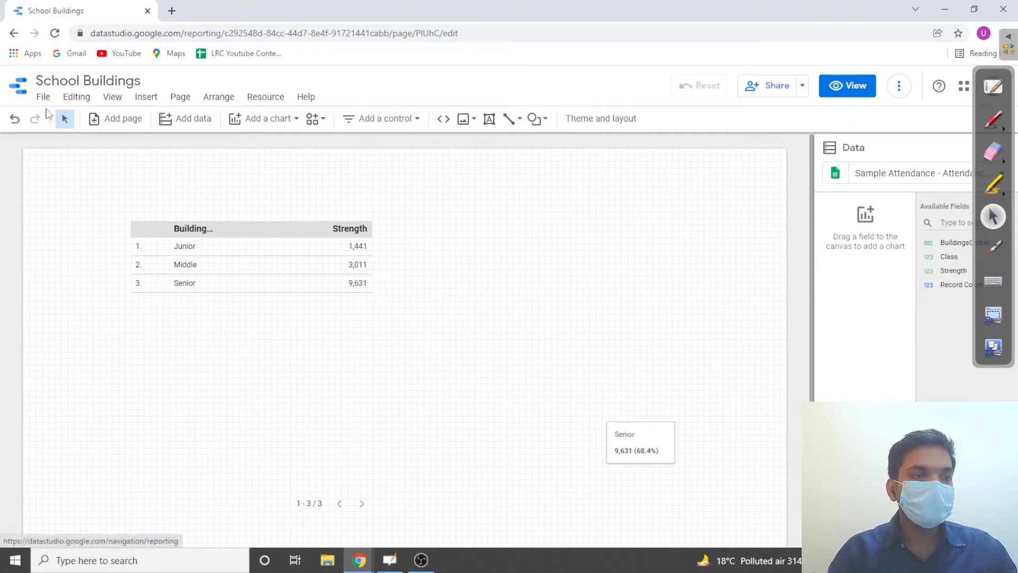
# Return to the Data Studio report list, reopen the School Buildings report and put it in edit mode.
pyautogui.click(11, 96)
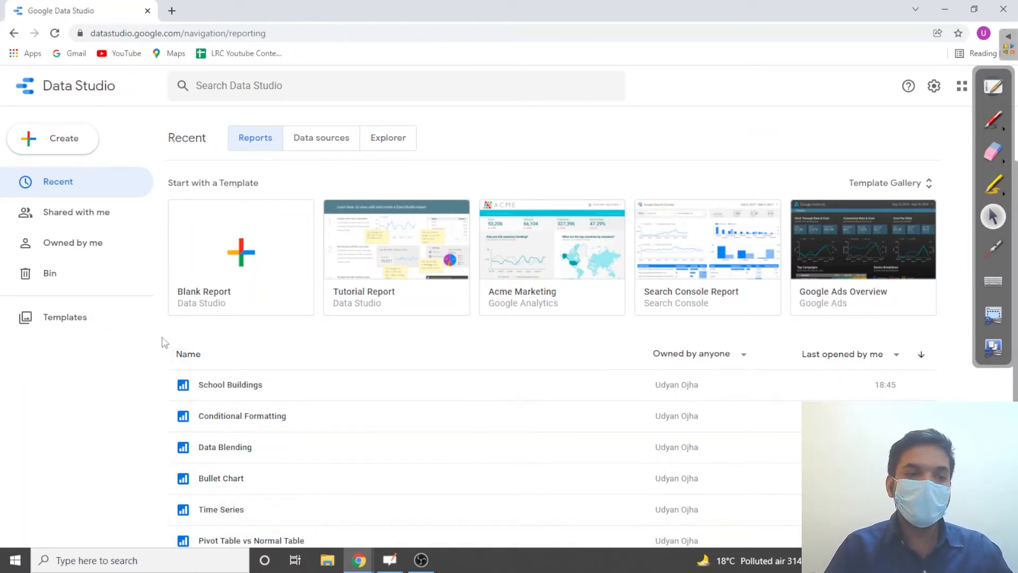
pyautogui.click(218, 388)
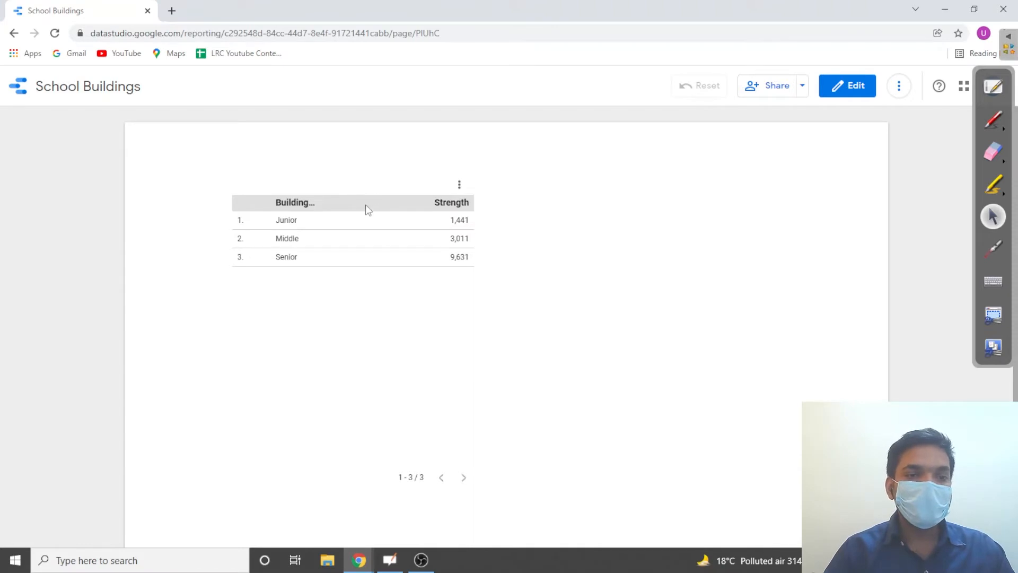
pyautogui.moveTo(375, 218); pyautogui.dragTo(382, 201)
pyautogui.click(396, 186)
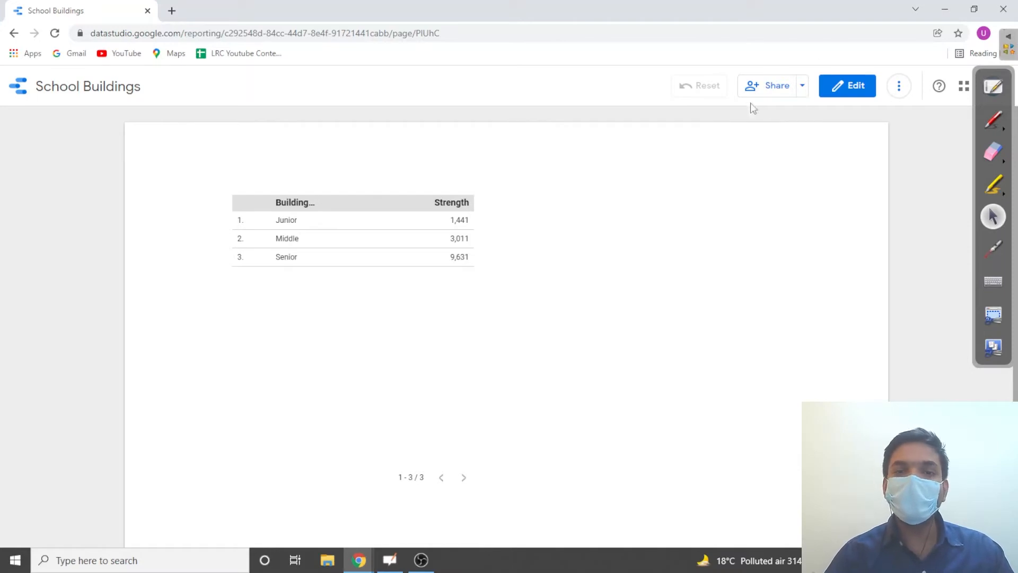
pyautogui.click(855, 88)
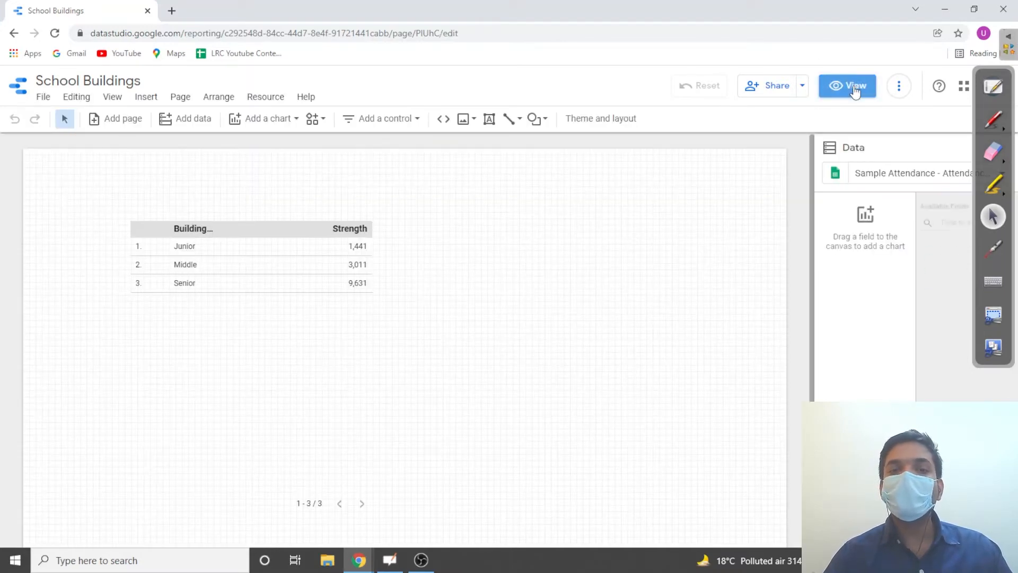
# Try the Constellation theme on the report, and apply the dark theme listed after Simple instead.
pyautogui.click(322, 201)
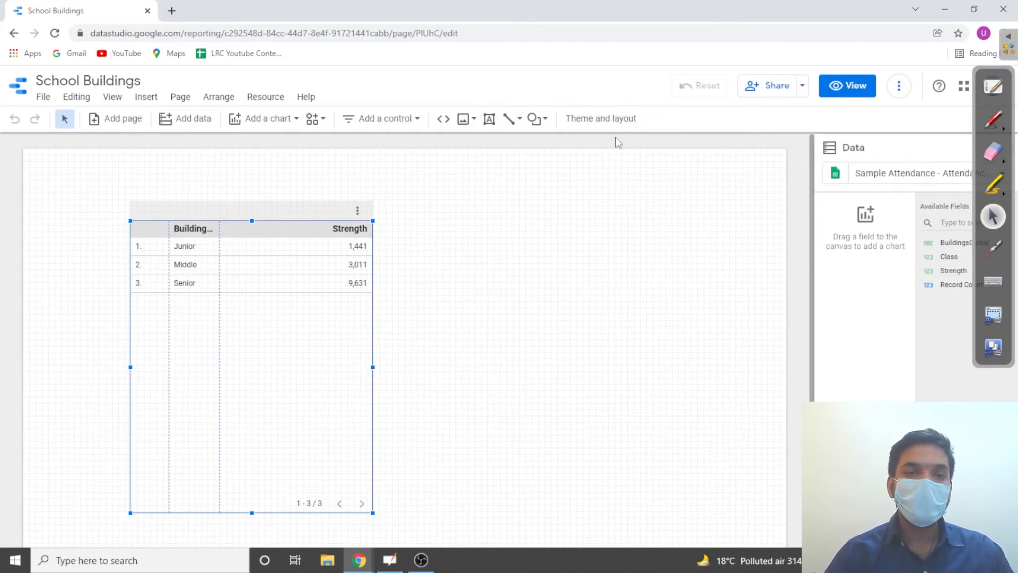
pyautogui.click(621, 120)
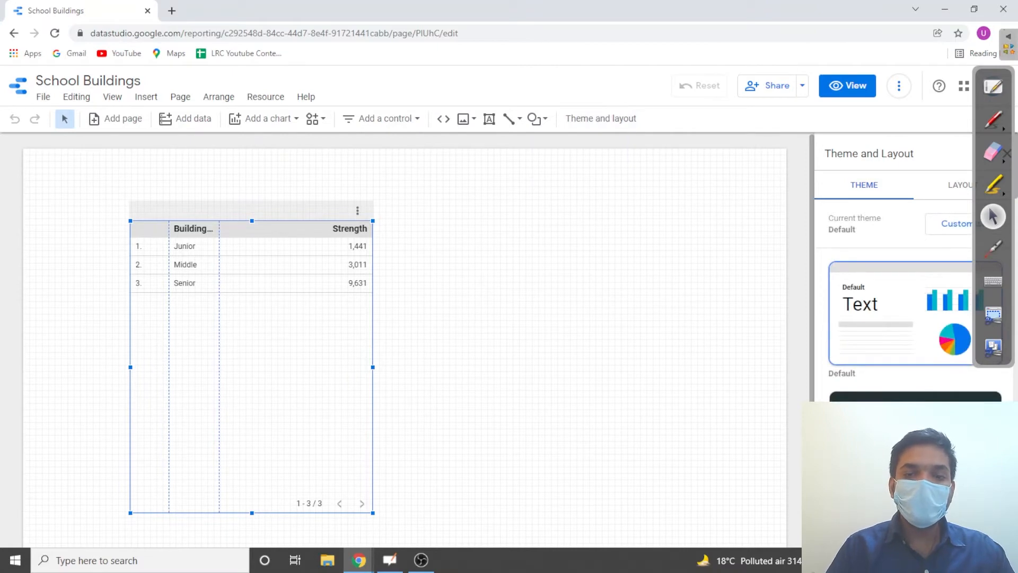
pyautogui.scroll(-4, 857, 388)
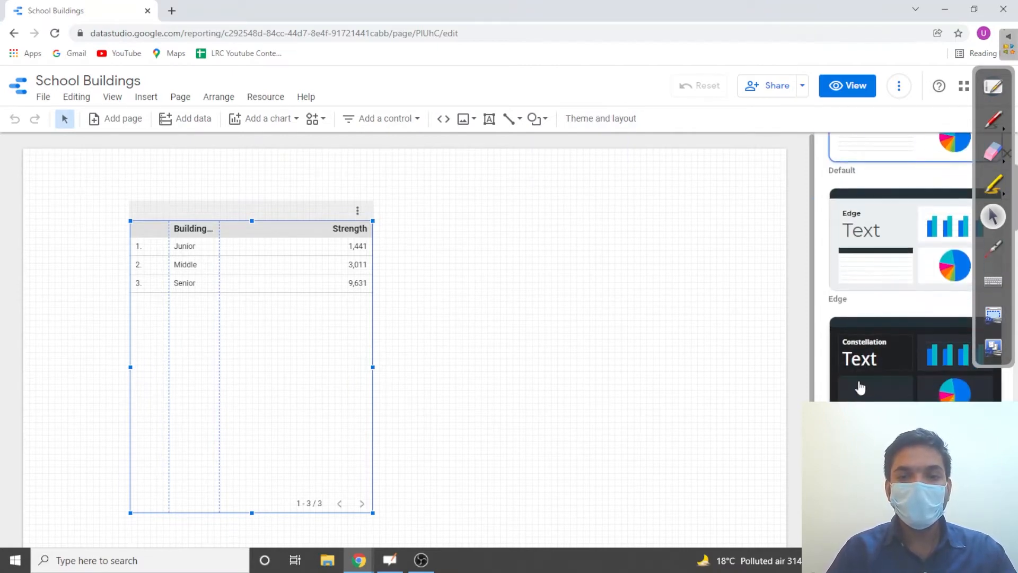
pyautogui.click(857, 387)
pyautogui.scroll(-5, 856, 384)
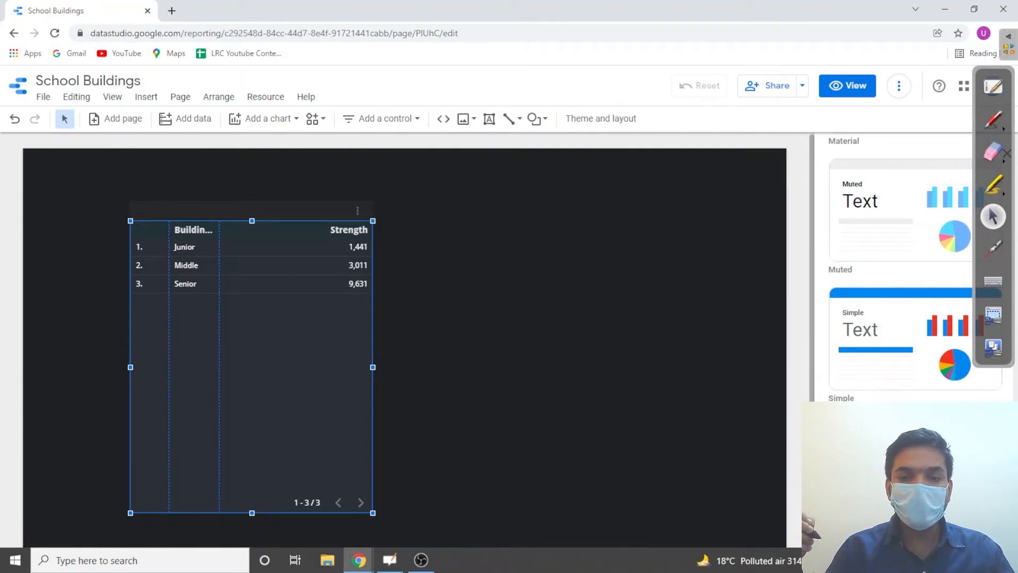
pyautogui.click(869, 467)
pyautogui.click(542, 282)
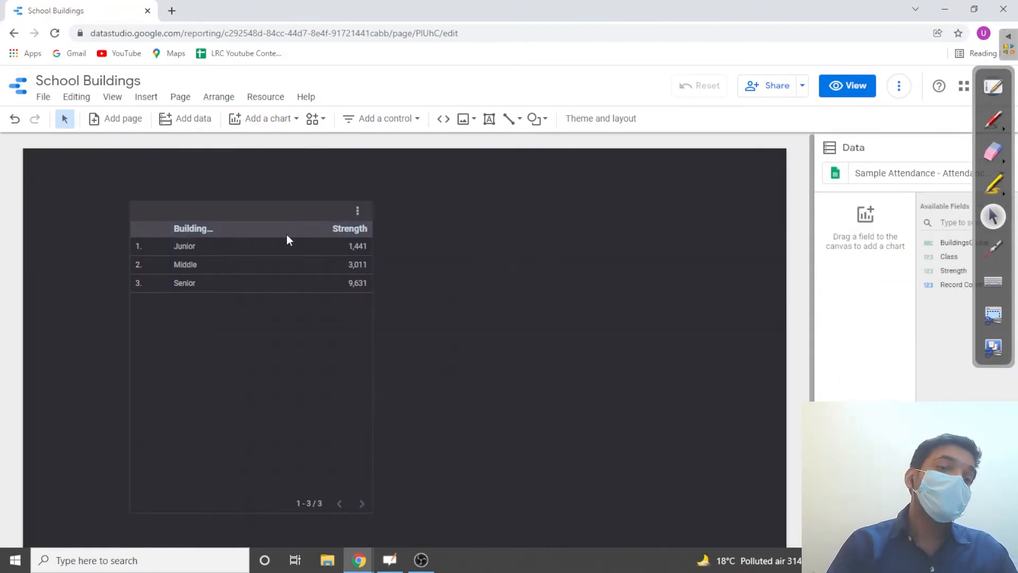
# Delete the existing table, add a new table chart near the upper-left of the report page, and select it.
pyautogui.click(298, 216)
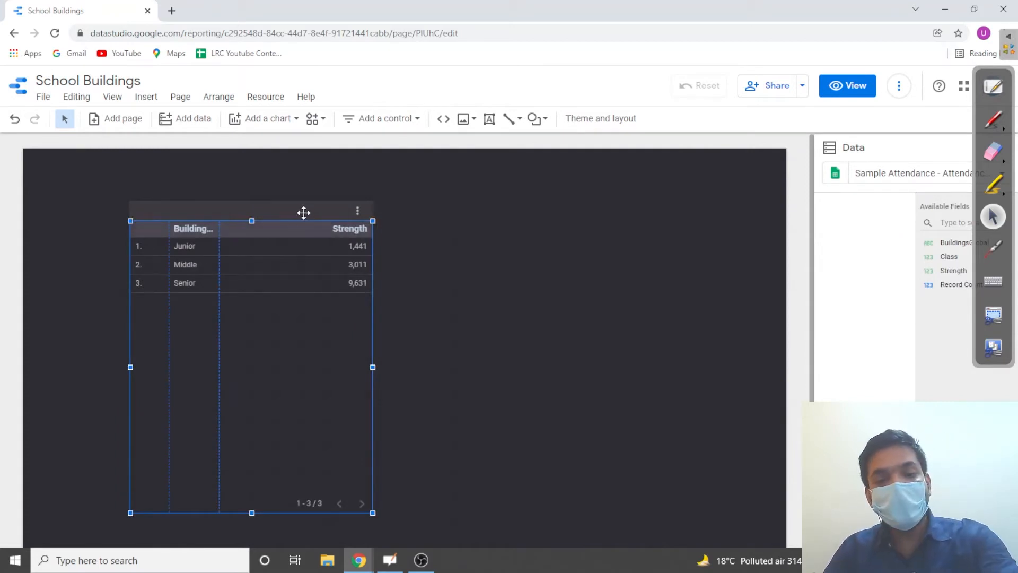
pyautogui.press('Delete')
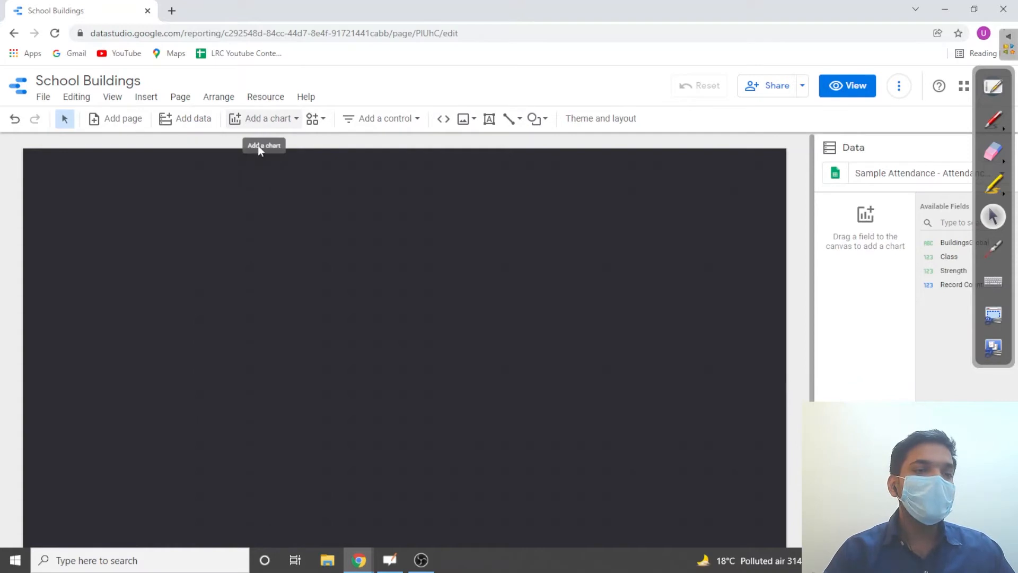
pyautogui.click(260, 119)
pyautogui.click(245, 168)
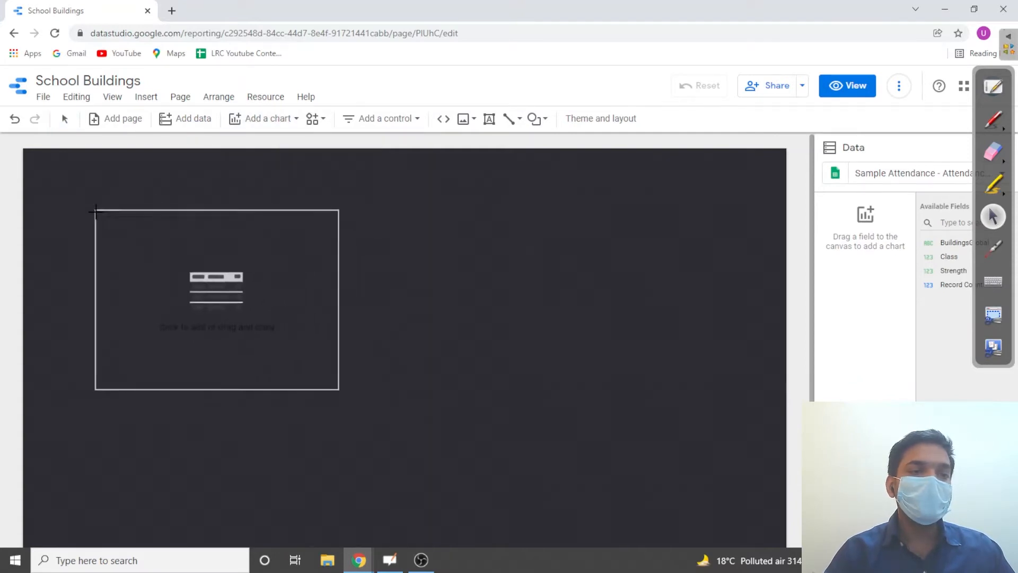
pyautogui.click(96, 210)
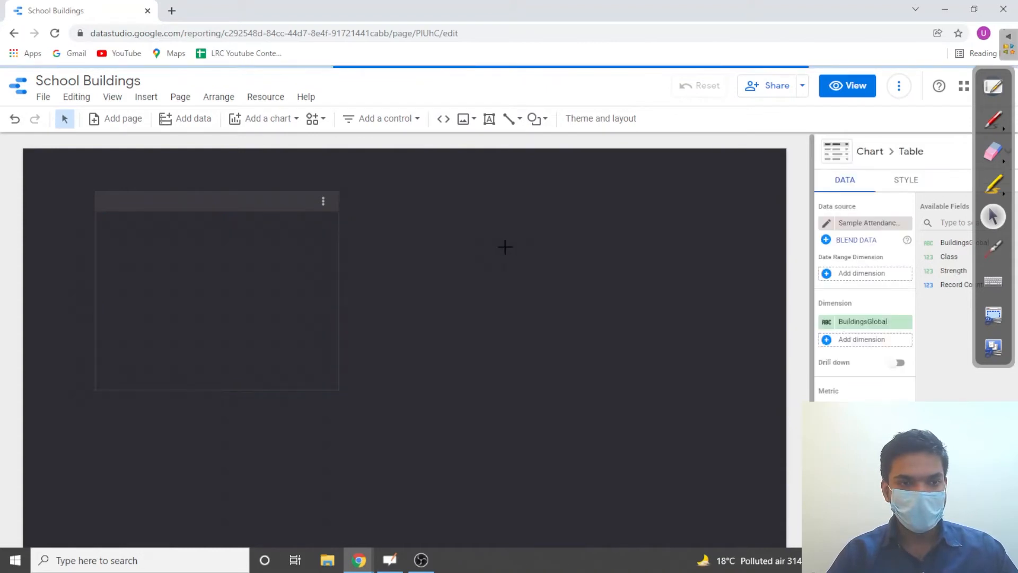
pyautogui.click(265, 210)
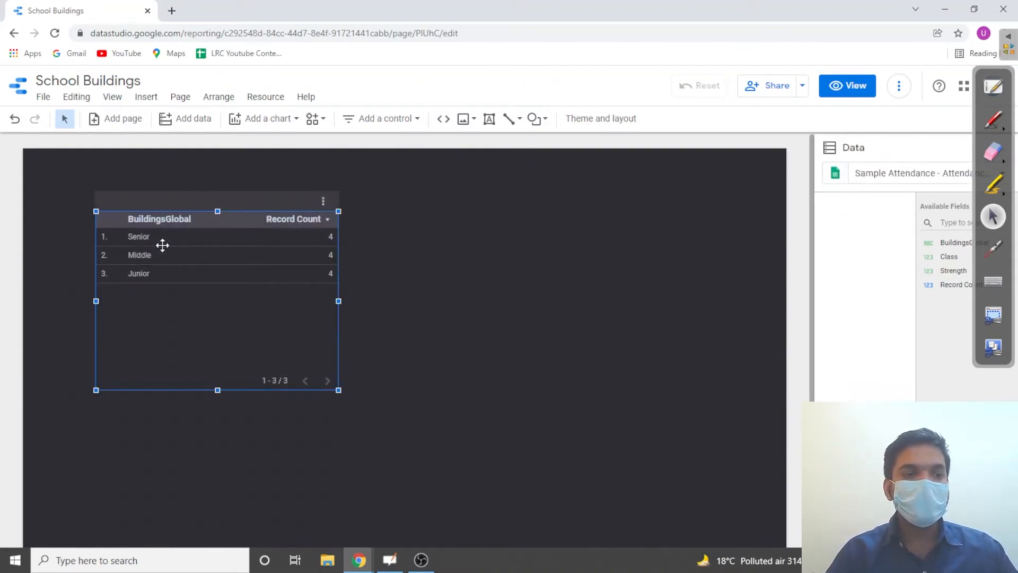
pyautogui.click(150, 260)
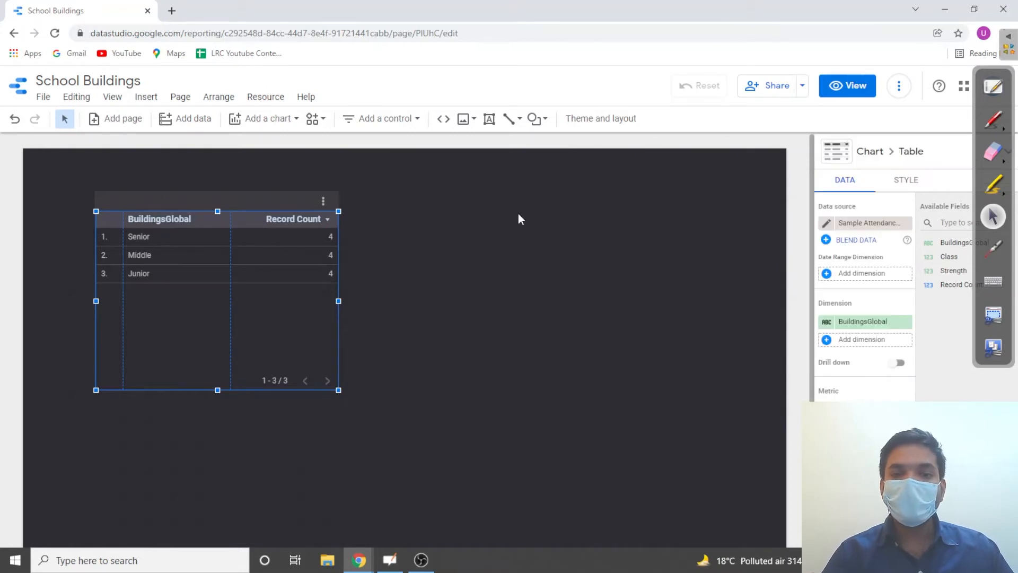
# Replace the new table's BuildingsGlobal dimension with the Strength field.
pyautogui.moveTo(905, 329)
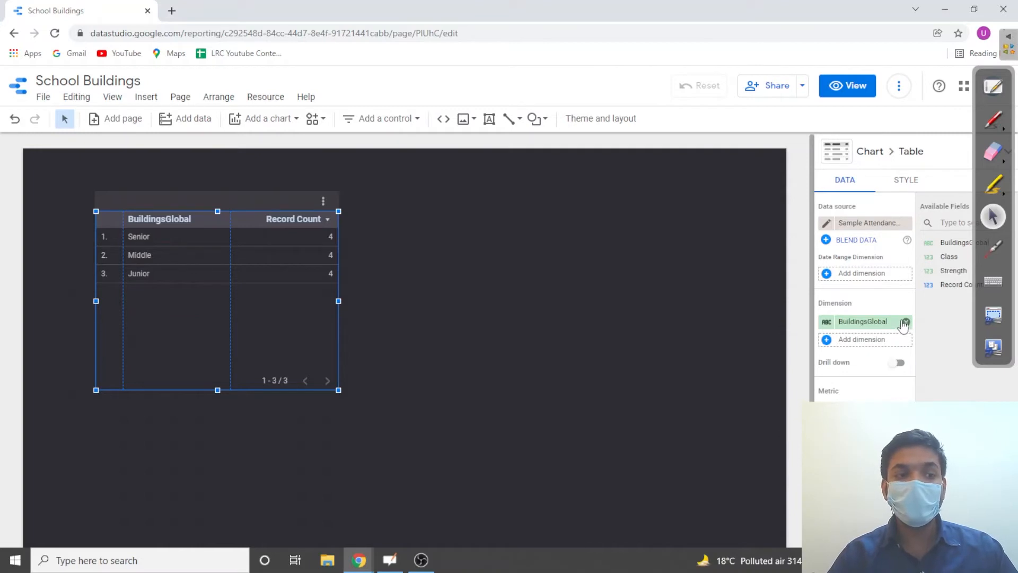
pyautogui.click(905, 322)
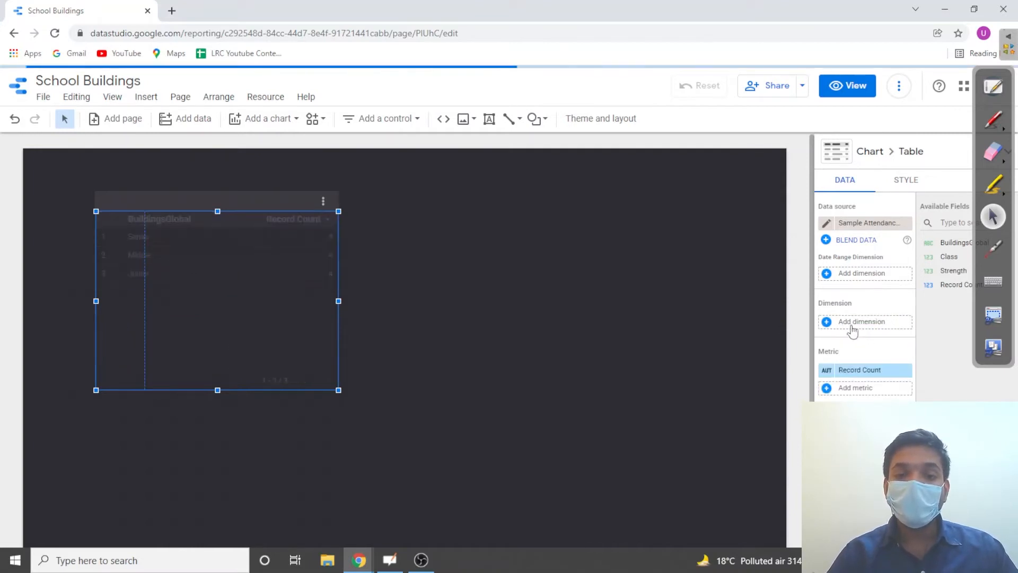
pyautogui.moveTo(948, 270); pyautogui.dragTo(875, 321)
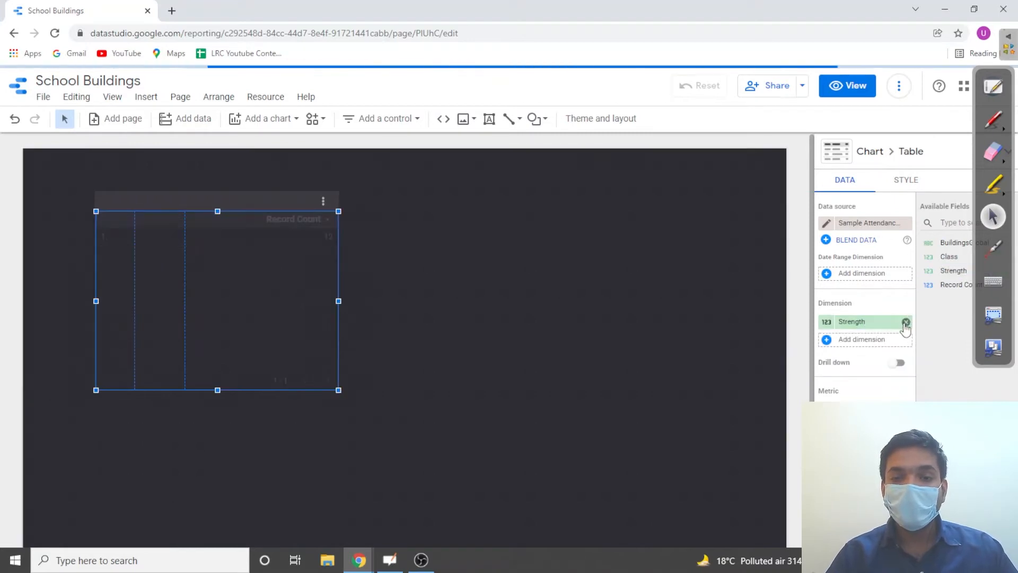
# Set the table's dimension to Class and its metric to Strength in place of Record Count.
pyautogui.click(905, 321)
pyautogui.moveTo(946, 256); pyautogui.dragTo(846, 324)
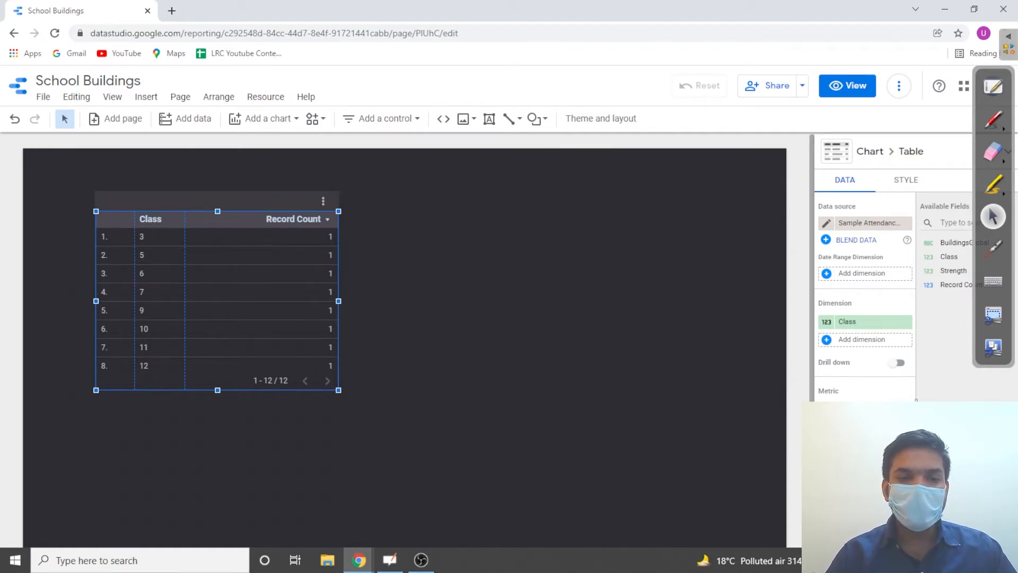
pyautogui.moveTo(949, 270); pyautogui.dragTo(857, 396)
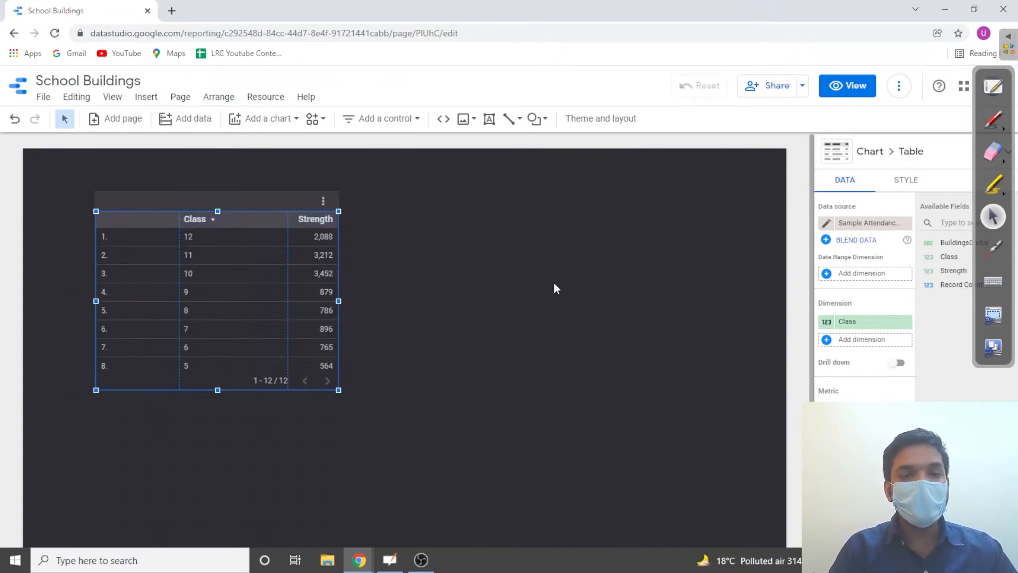
# Sort the table by Class in ascending order.
pyautogui.scroll(-3, 865, 291)
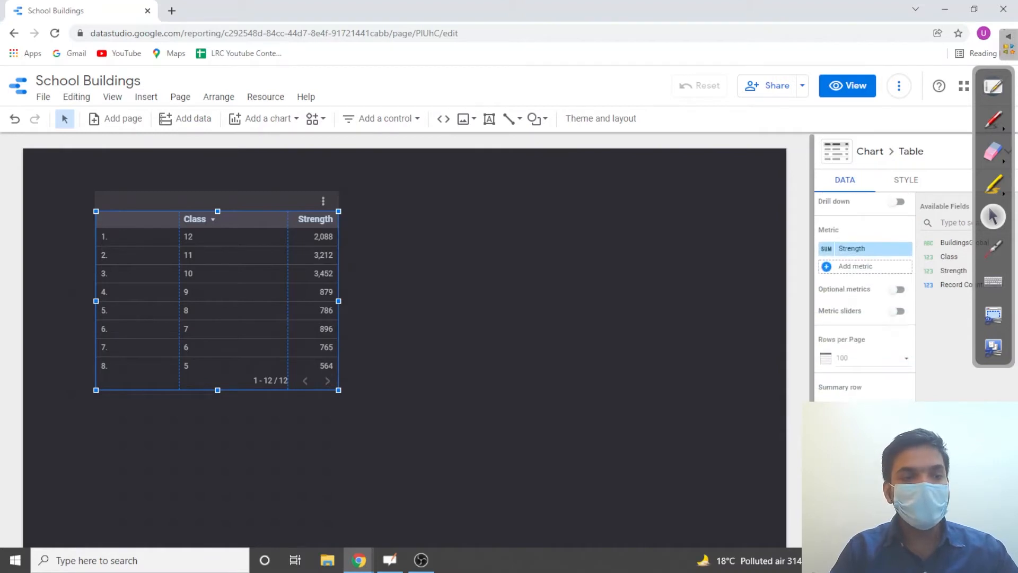
pyautogui.scroll(-2, 864, 296)
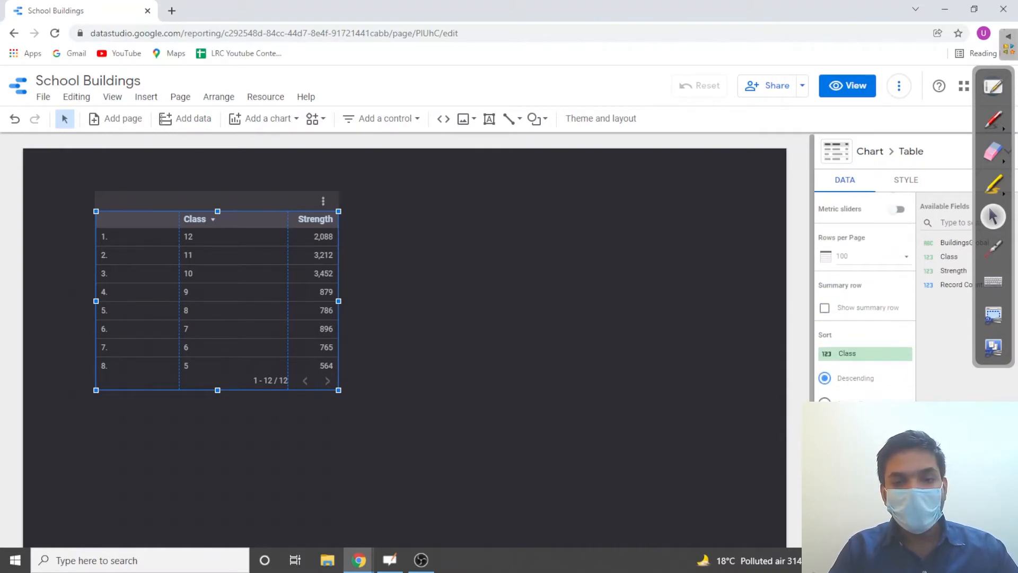
pyautogui.click(825, 399)
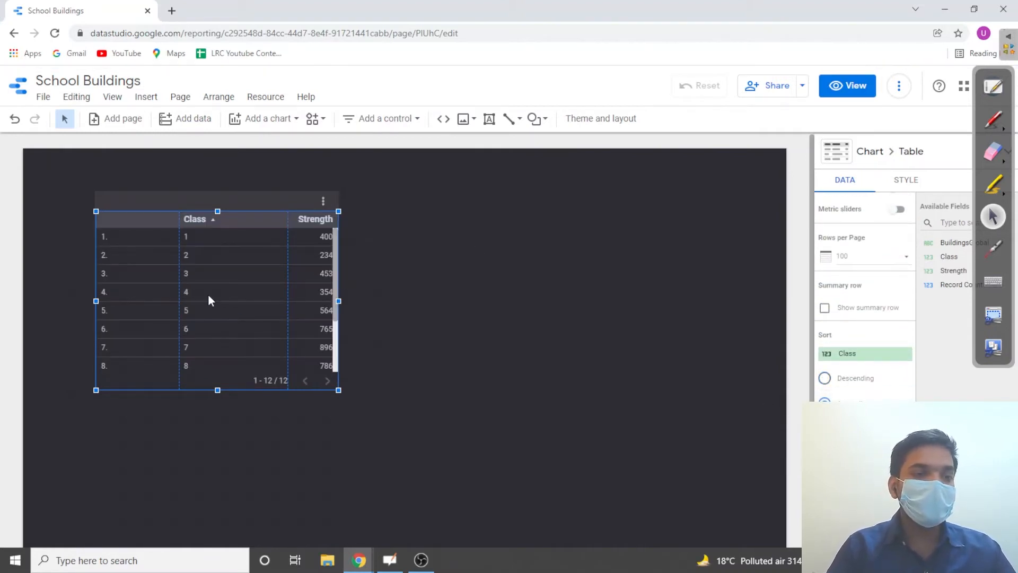
# Make the table taller and narrower so all twelve class rows fit, and adjust the row-number, Class and Strength column widths.
pyautogui.moveTo(178, 275); pyautogui.dragTo(117, 276)
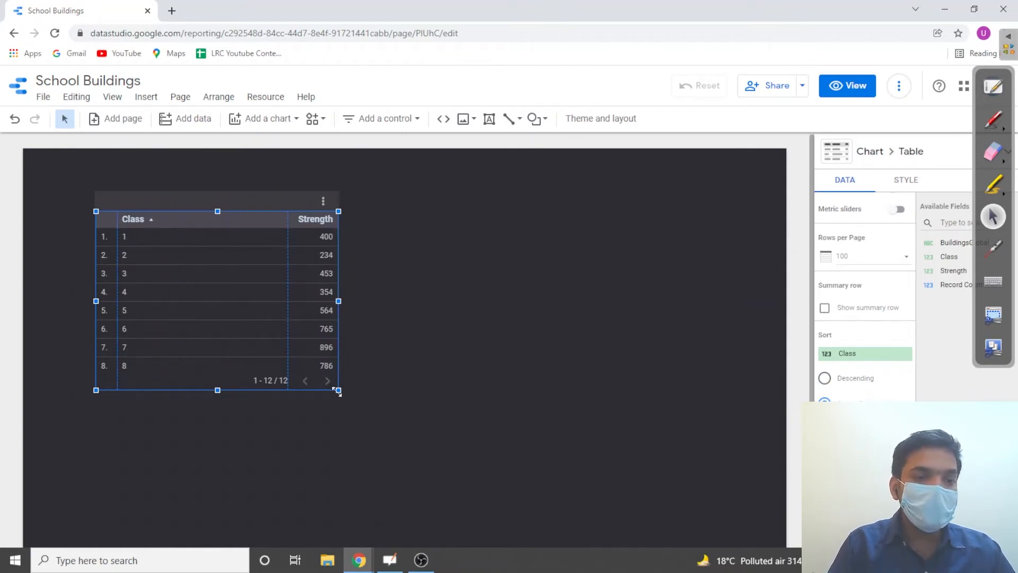
pyautogui.moveTo(338, 391); pyautogui.dragTo(408, 465)
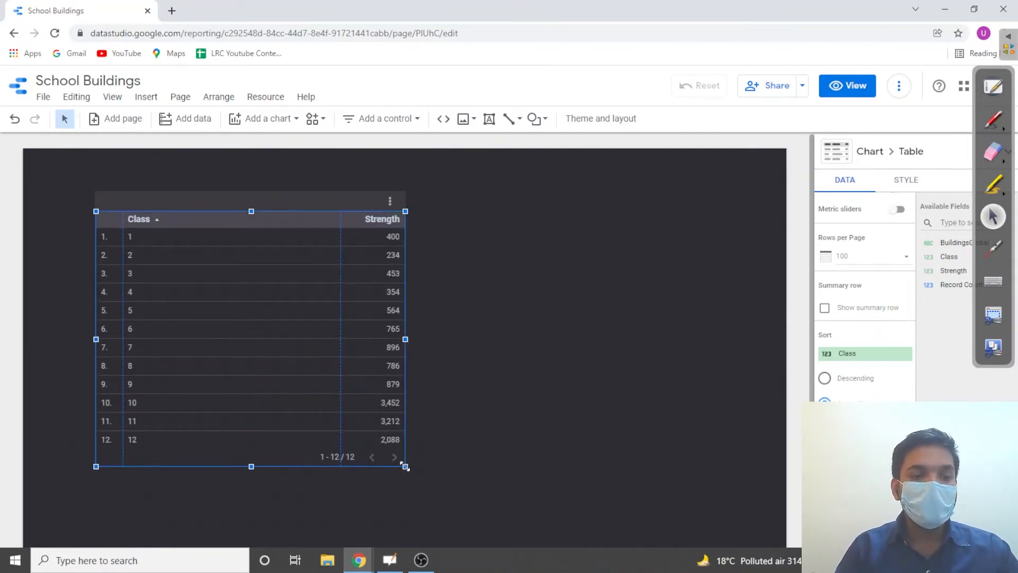
pyautogui.moveTo(405, 466); pyautogui.dragTo(287, 478)
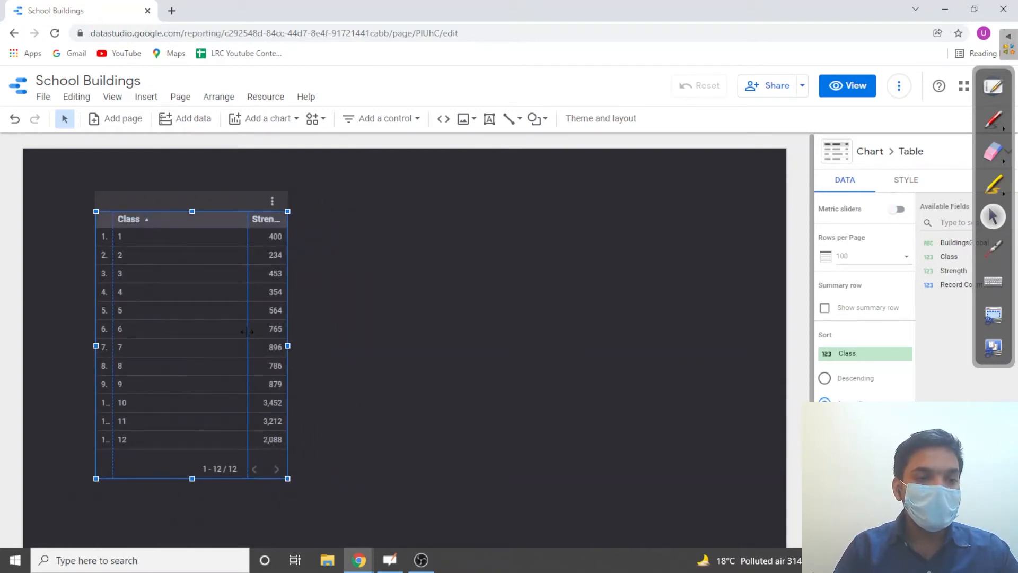
pyautogui.moveTo(247, 331); pyautogui.dragTo(192, 342)
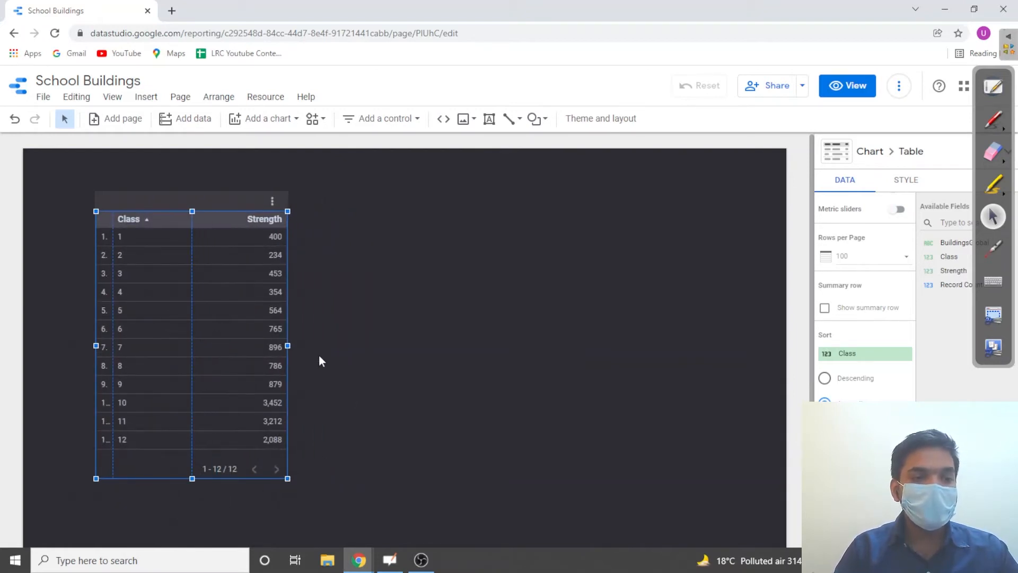
pyautogui.click(400, 307)
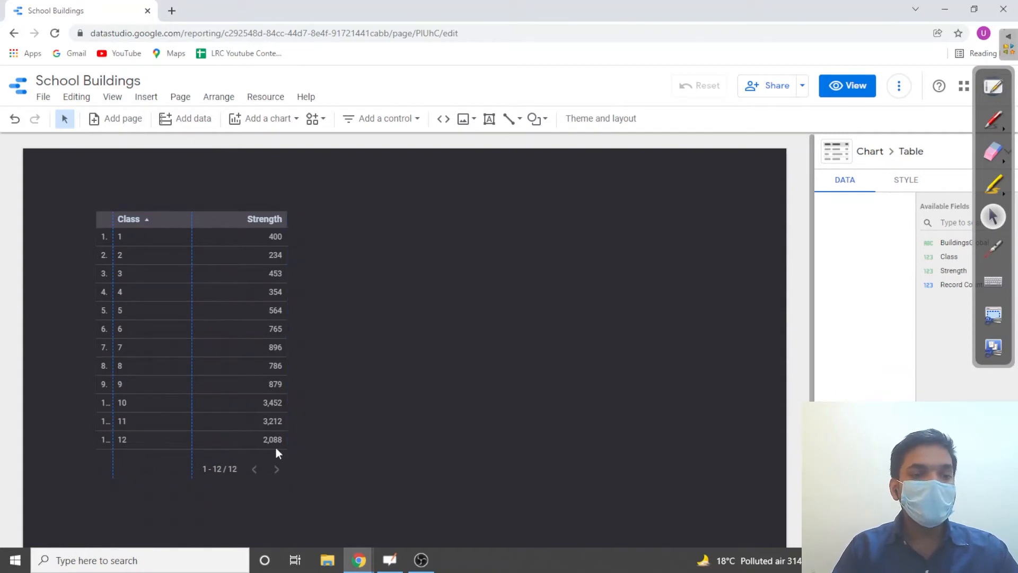
# Turn off pagination in the table footer and shorten the table so it ends just below the last class row.
pyautogui.click(237, 468)
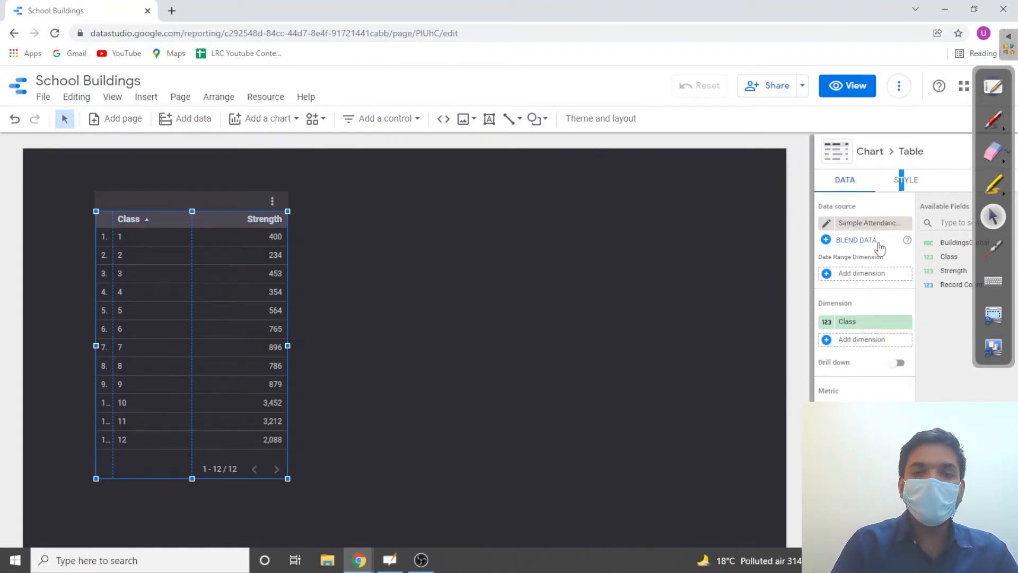
pyautogui.click(903, 179)
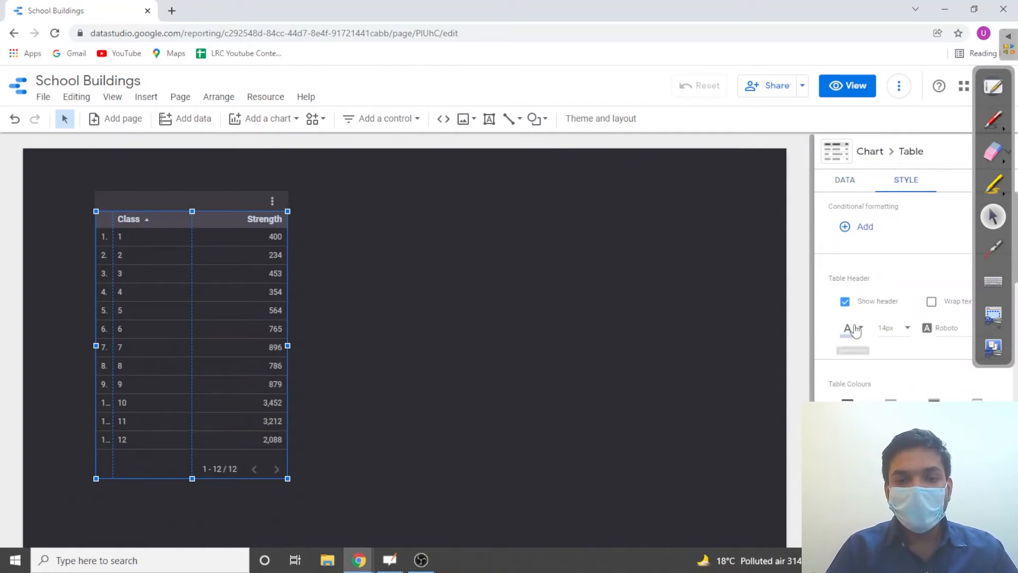
pyautogui.scroll(-3, 855, 329)
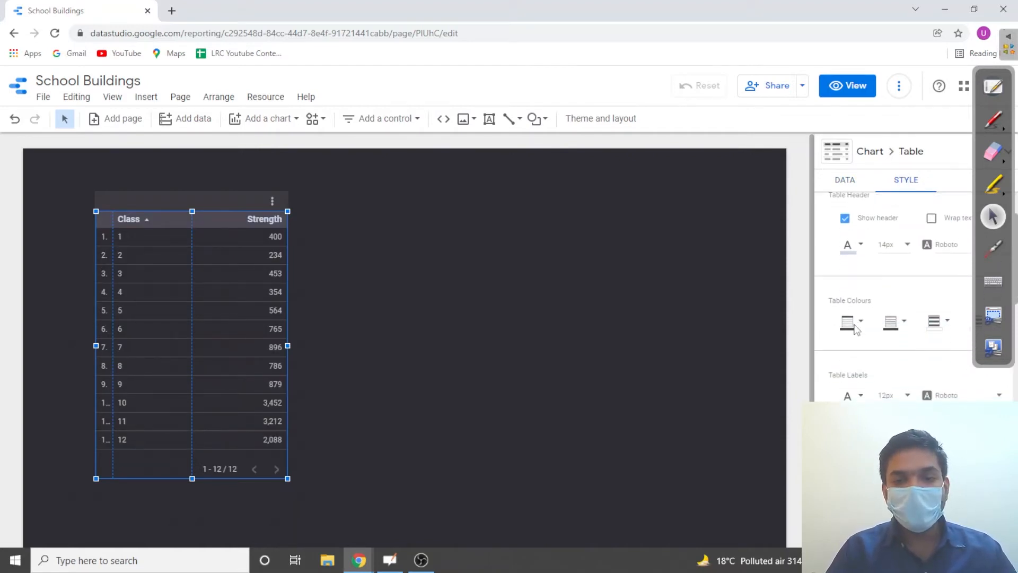
pyautogui.scroll(-6, 854, 329)
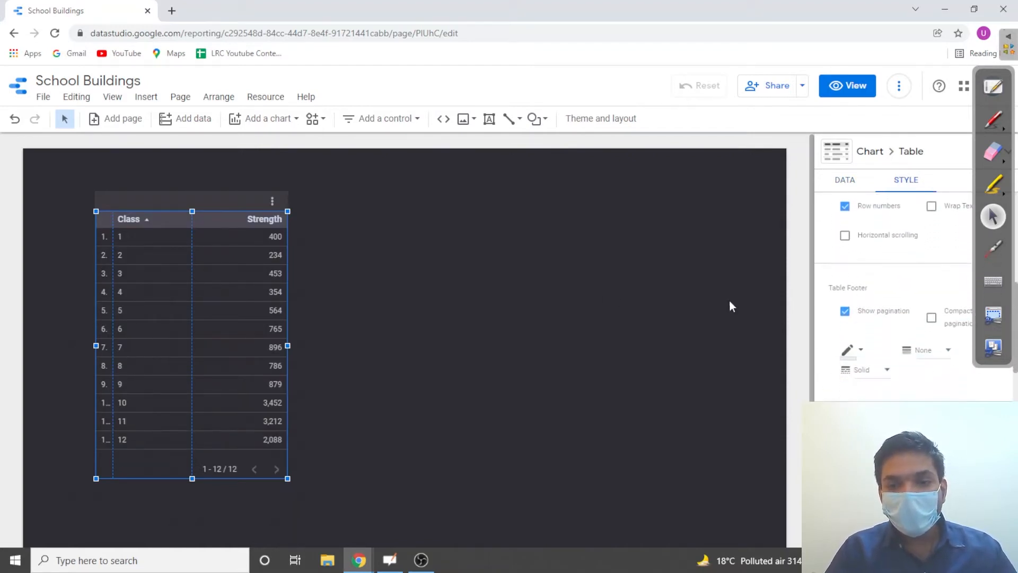
pyautogui.click(846, 315)
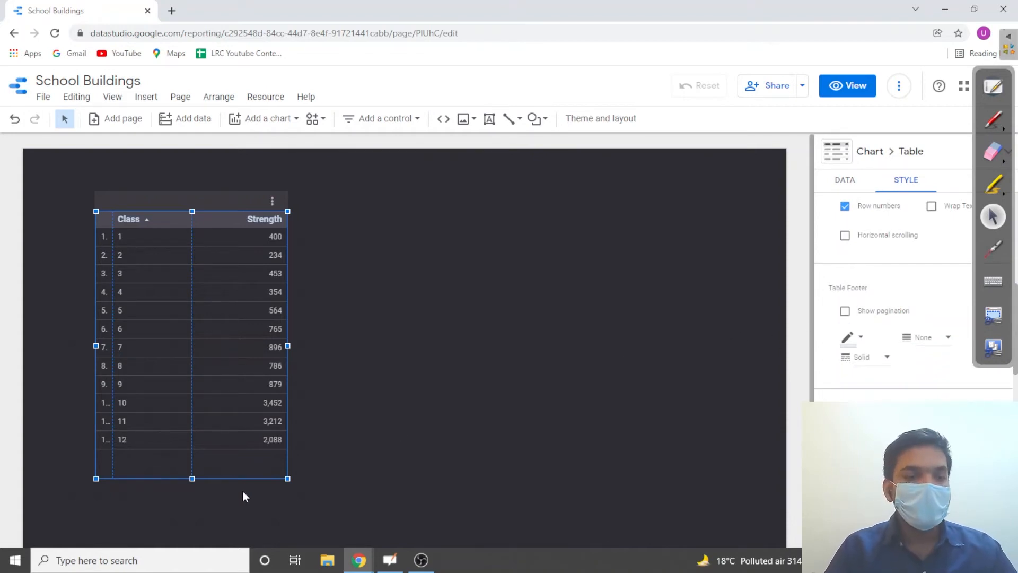
pyautogui.moveTo(193, 478); pyautogui.dragTo(191, 448)
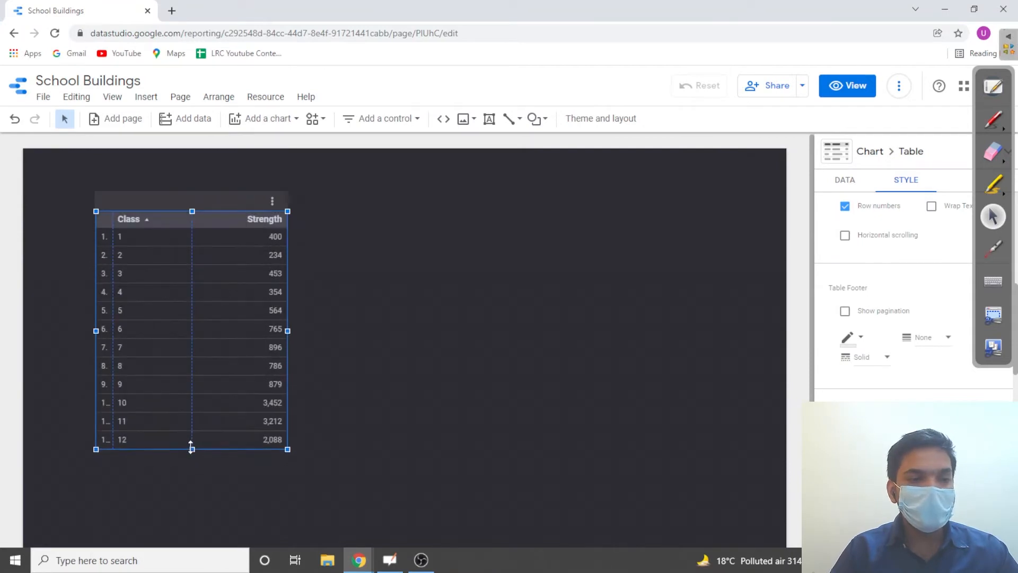
pyautogui.click(488, 300)
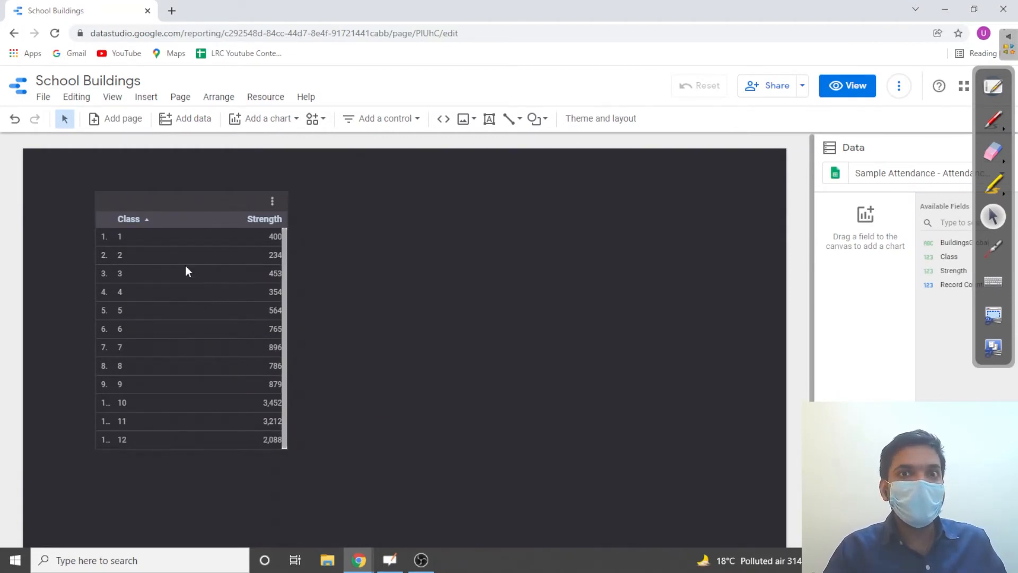
# Add a pie chart directly beside the table, with its upper edge aligned to the table header.
pyautogui.click(294, 121)
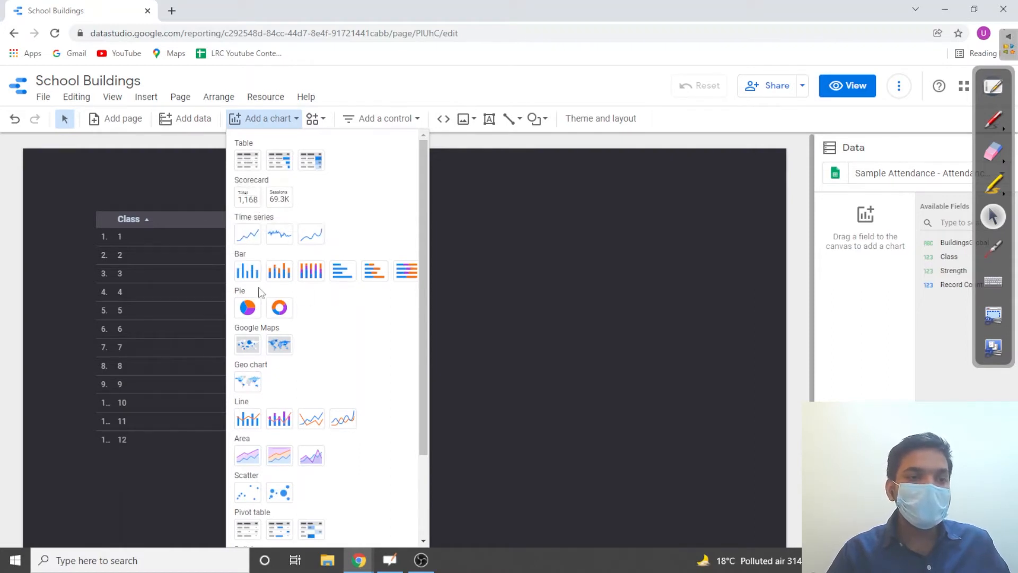
pyautogui.click(248, 308)
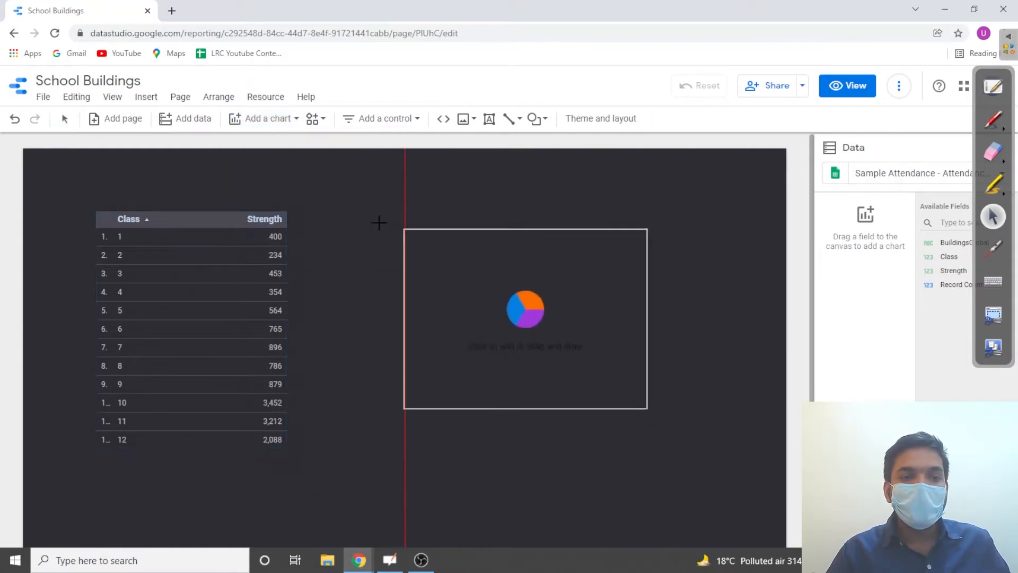
pyautogui.click(314, 211)
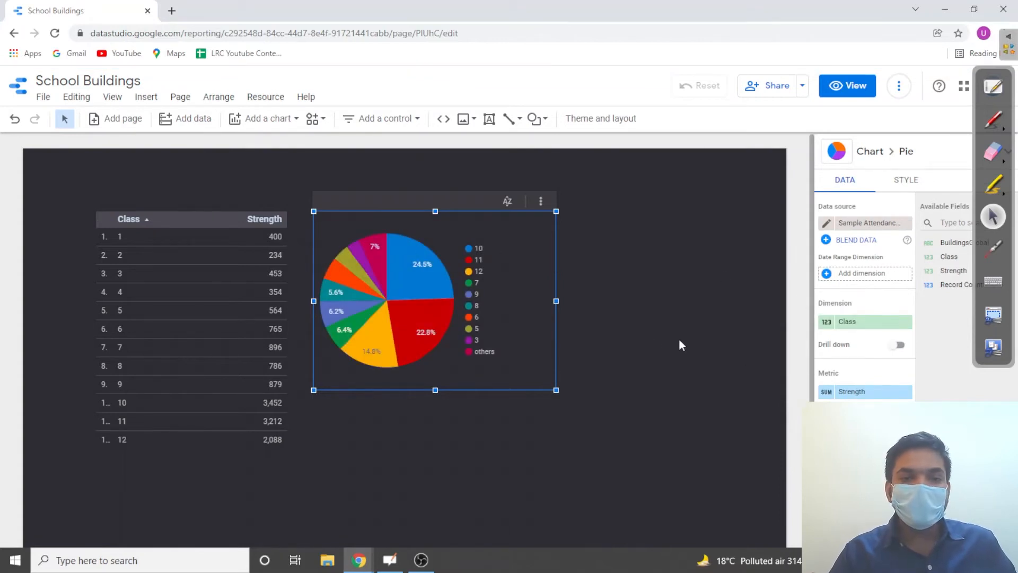
# Inspect the class slices of the pie chart, and replace its Class dimension with BuildingsGlobal.
pyautogui.moveTo(386, 256)
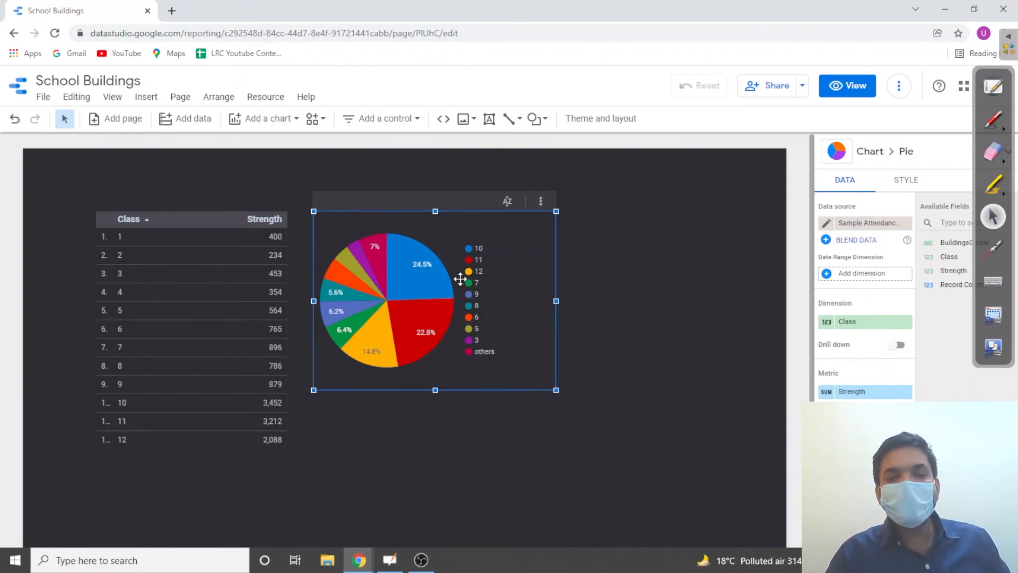
pyautogui.moveTo(419, 317)
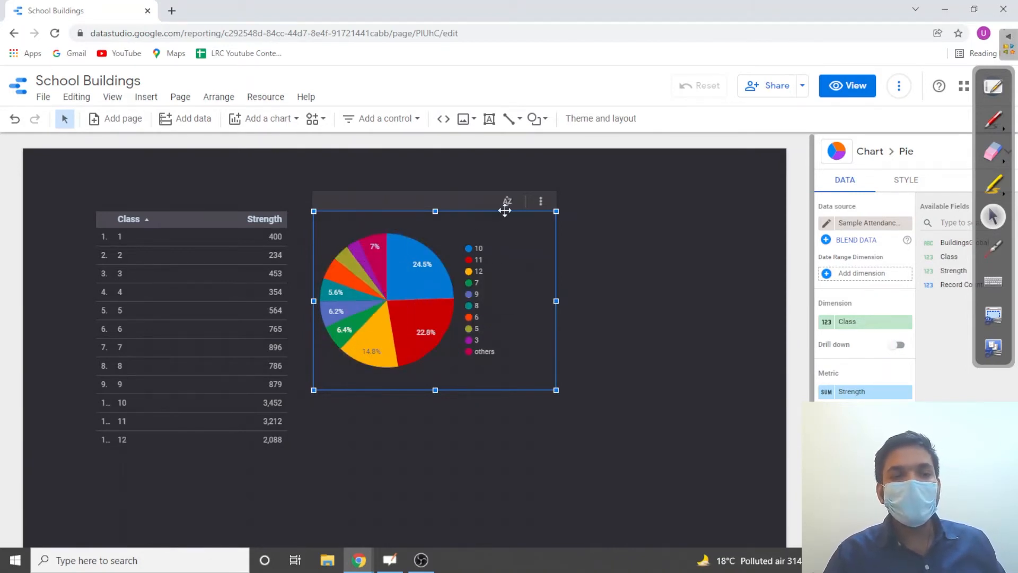
pyautogui.moveTo(429, 280)
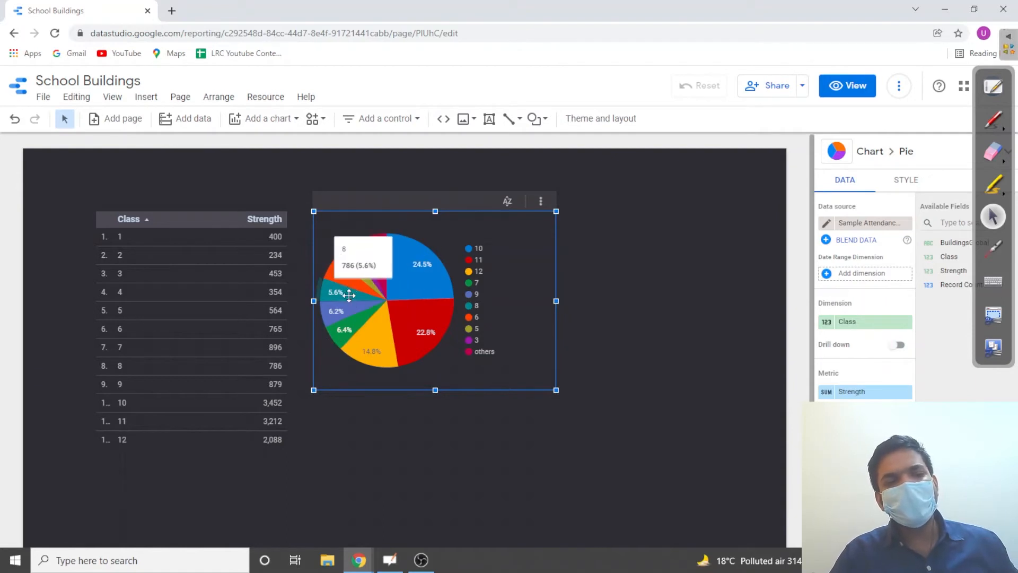
pyautogui.moveTo(355, 330)
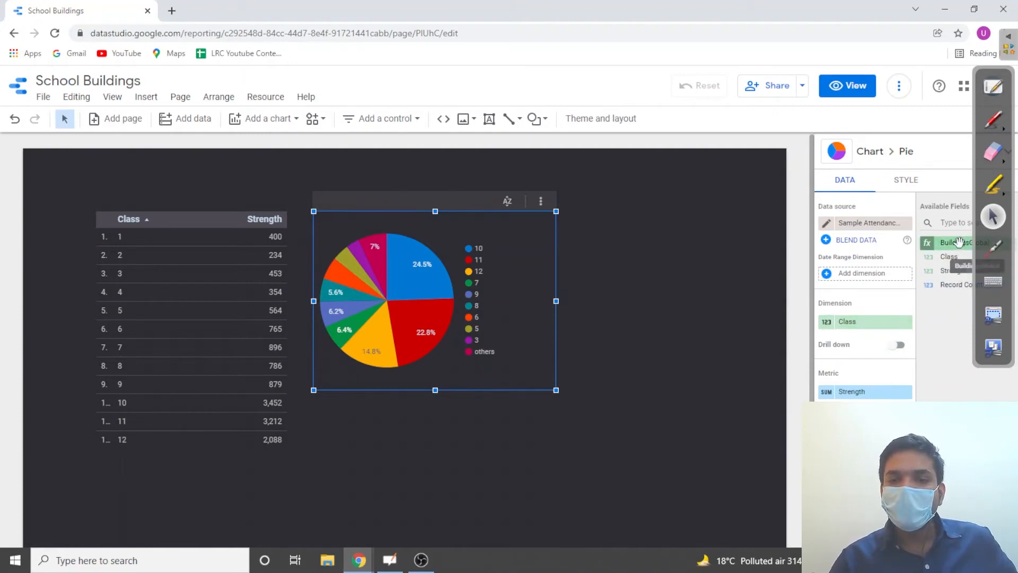
pyautogui.moveTo(954, 242); pyautogui.dragTo(868, 322)
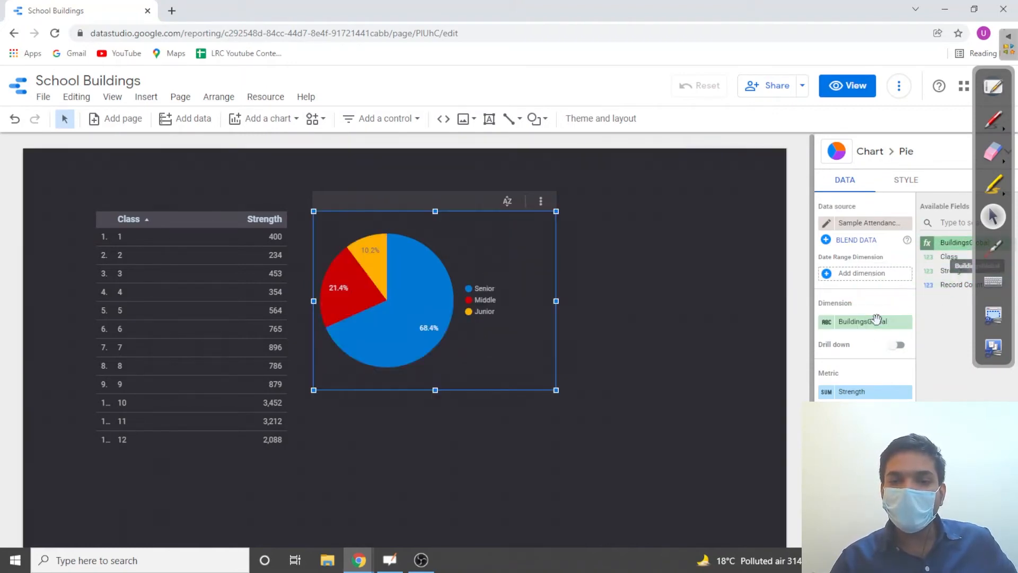
pyautogui.click(609, 280)
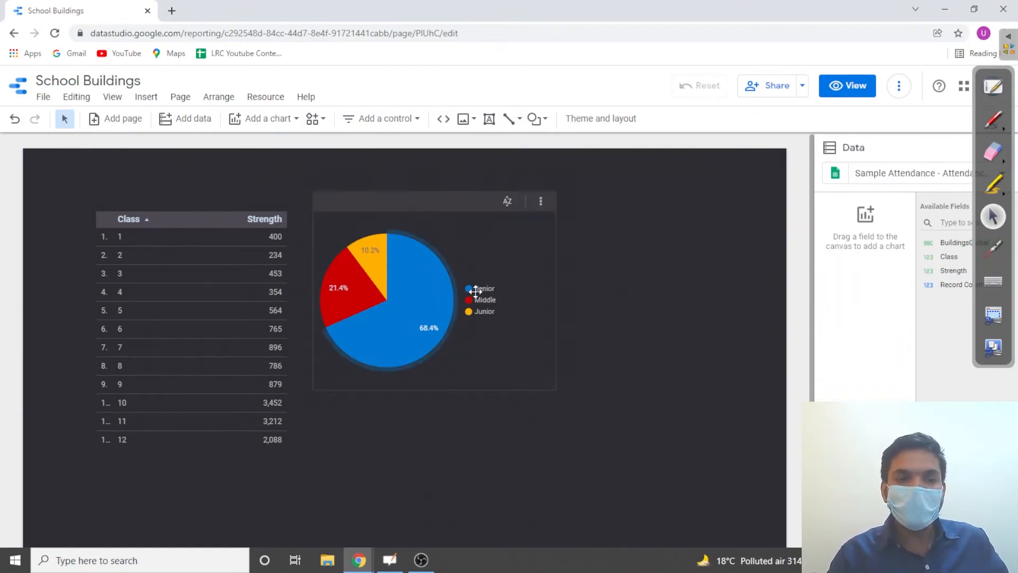
# Annotate the pie chart's percentages and legend entries with the pen, and draw a bracket beside the table's class rows.
pyautogui.click(989, 122)
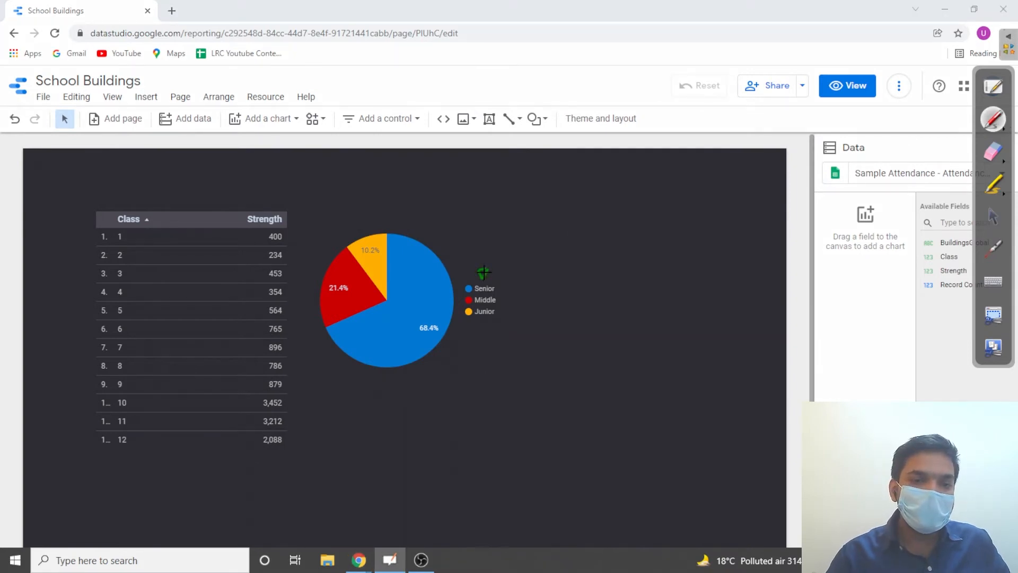
pyautogui.moveTo(482, 272); pyautogui.dragTo(496, 211)
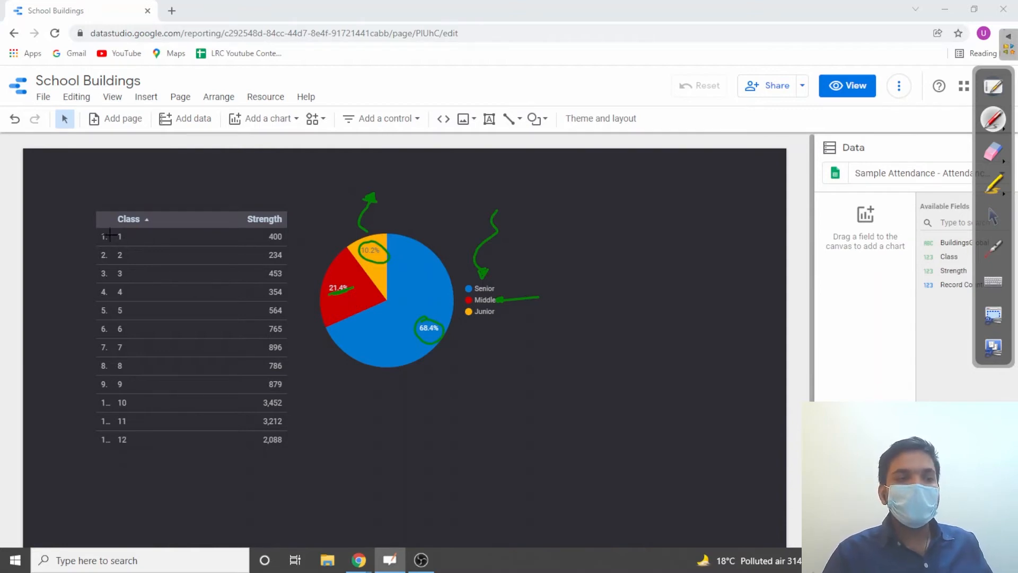
pyautogui.moveTo(95, 227)
pyautogui.mouseDown()
pyautogui.moveTo(85, 272)
pyautogui.moveTo(130, 430)
pyautogui.mouseUp()
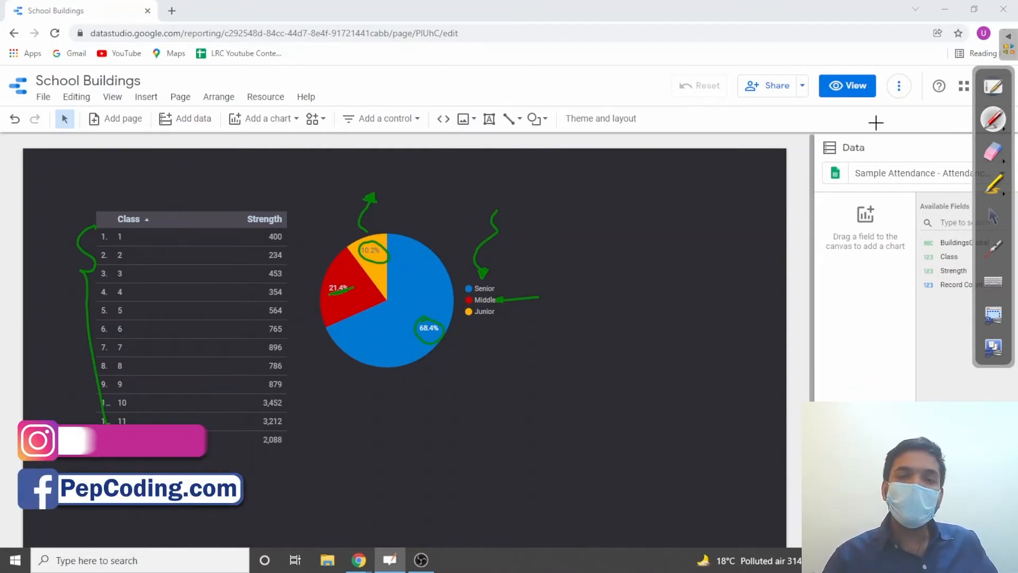
# Erase the green pen annotations from the pie chart, its legend and the table.
pyautogui.click(993, 152)
pyautogui.click(493, 206)
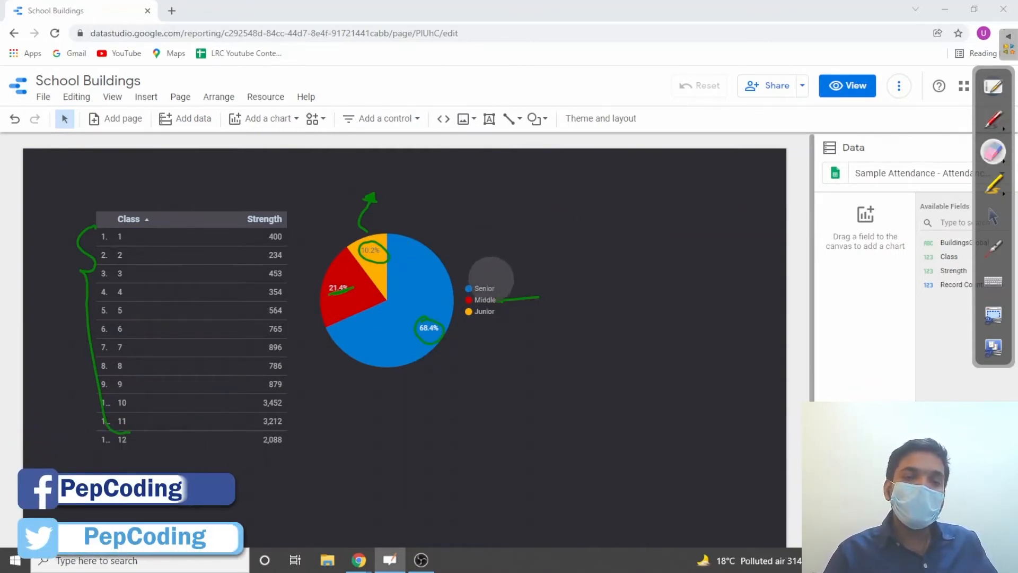
pyautogui.moveTo(491, 279)
pyautogui.mouseDown()
pyautogui.moveTo(435, 330)
pyautogui.moveTo(364, 215)
pyautogui.moveTo(331, 292)
pyautogui.mouseUp()
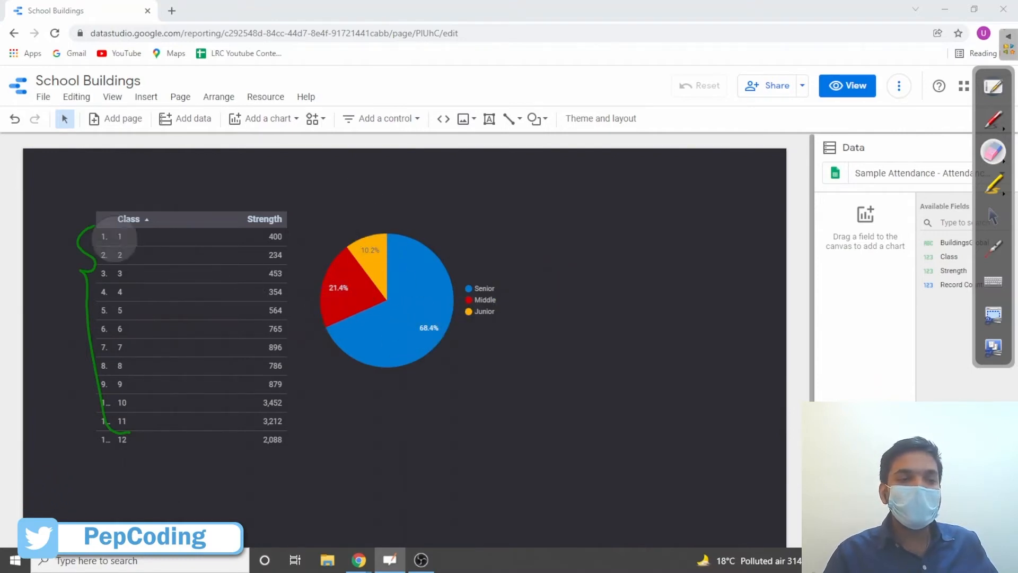
pyautogui.moveTo(114, 238)
pyautogui.mouseDown()
pyautogui.moveTo(132, 443)
pyautogui.moveTo(74, 287)
pyautogui.mouseUp()
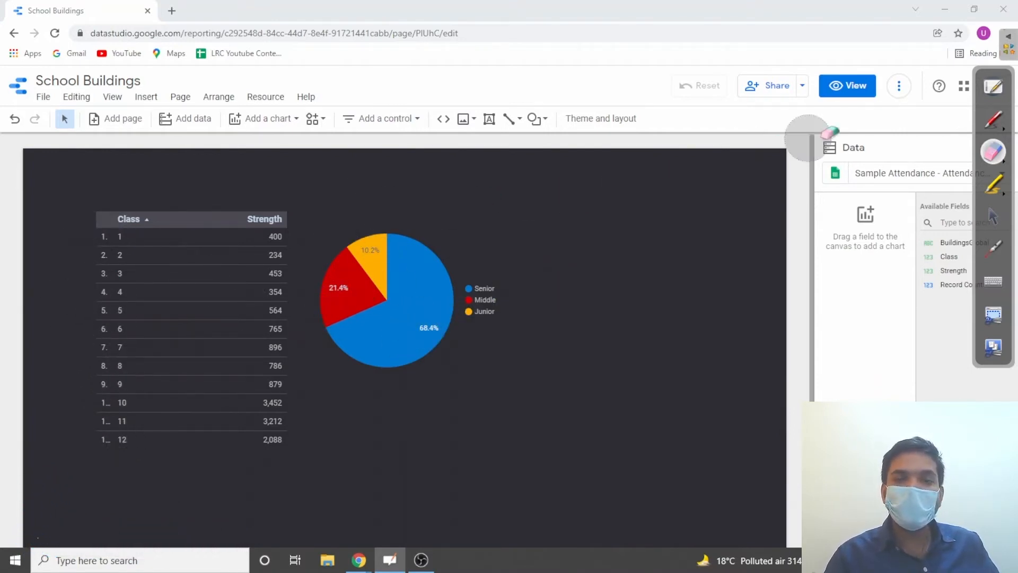
pyautogui.click(992, 119)
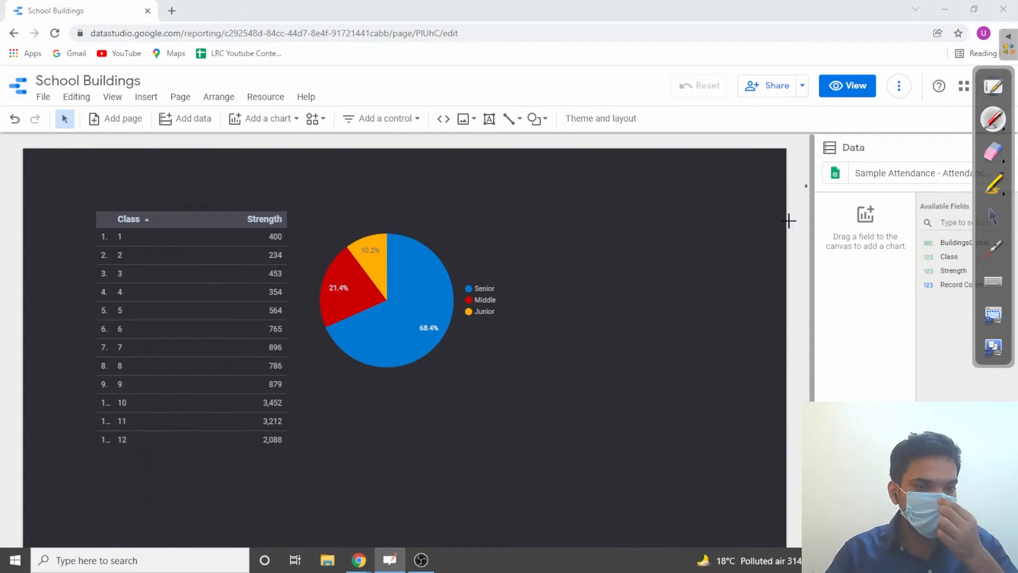
pyautogui.click(993, 151)
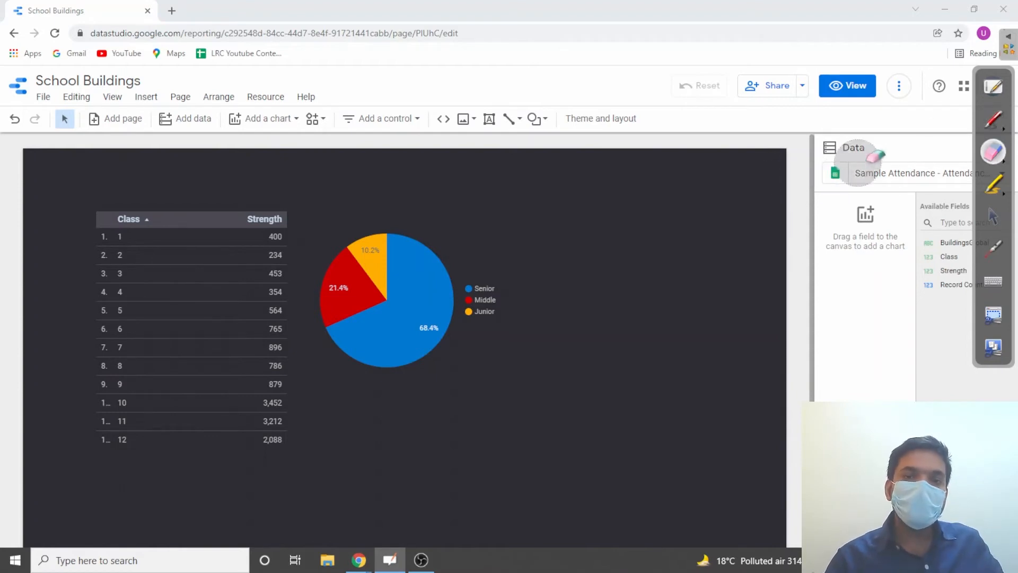
pyautogui.click(992, 120)
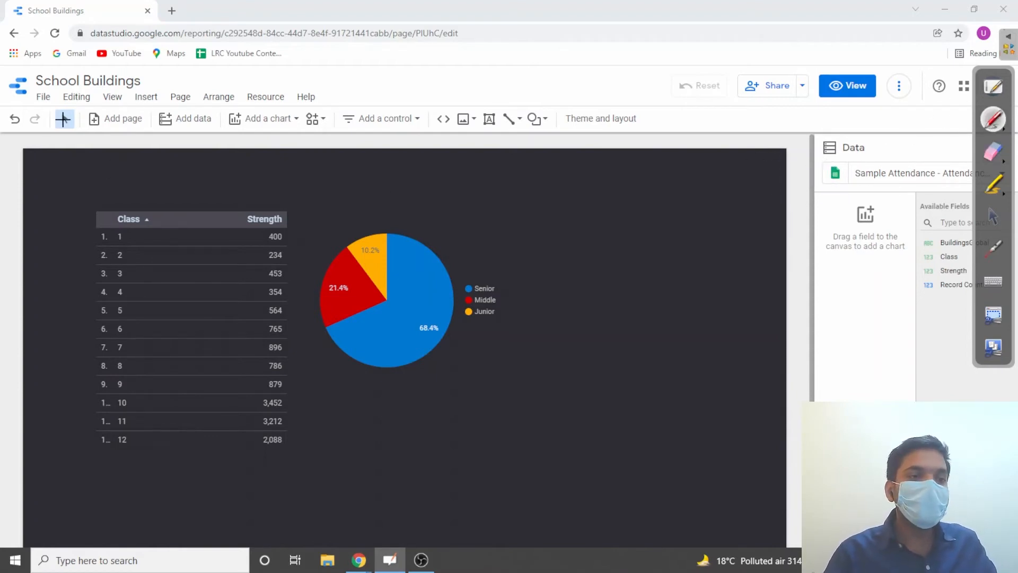
# Add a donut chart beside the pie chart and replace its Class dimension with BuildingsGlobal.
pyautogui.click(993, 216)
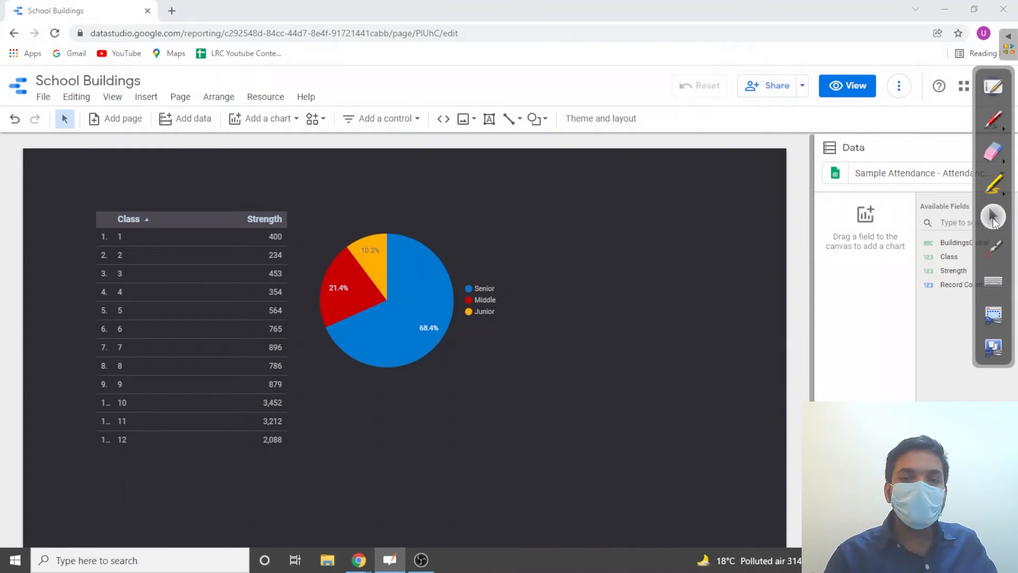
pyautogui.click(263, 118)
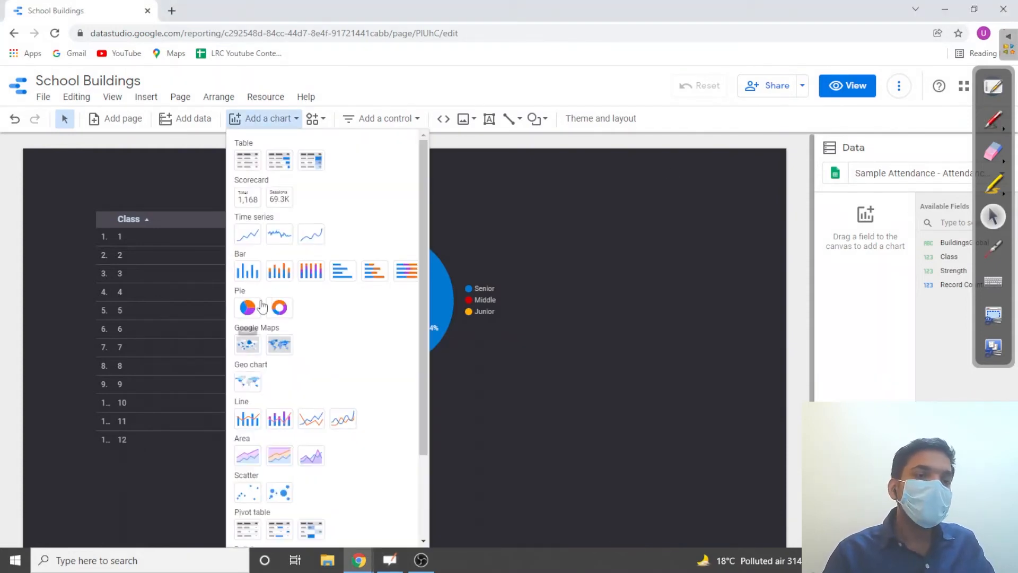
pyautogui.click(280, 305)
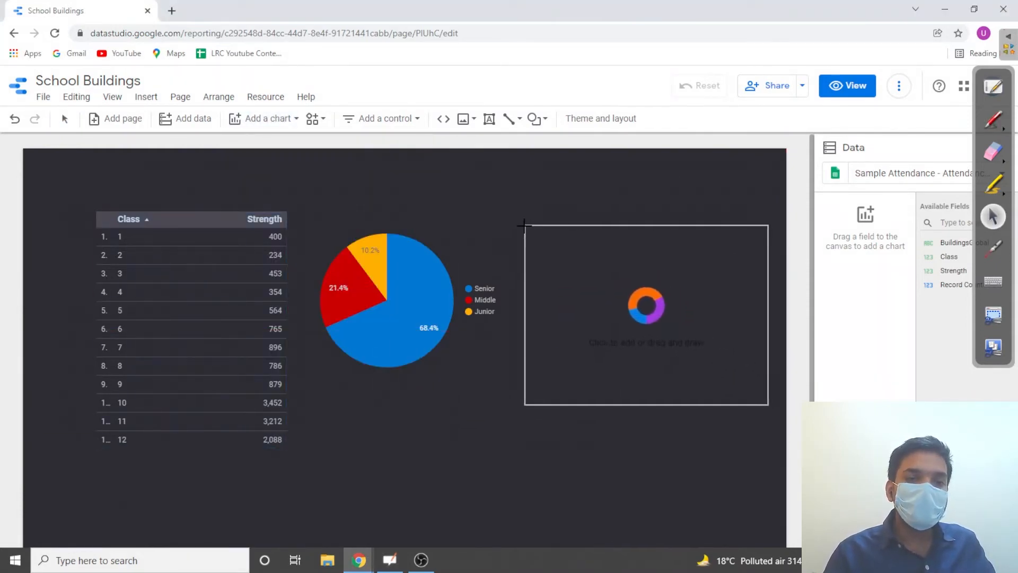
pyautogui.click(509, 212)
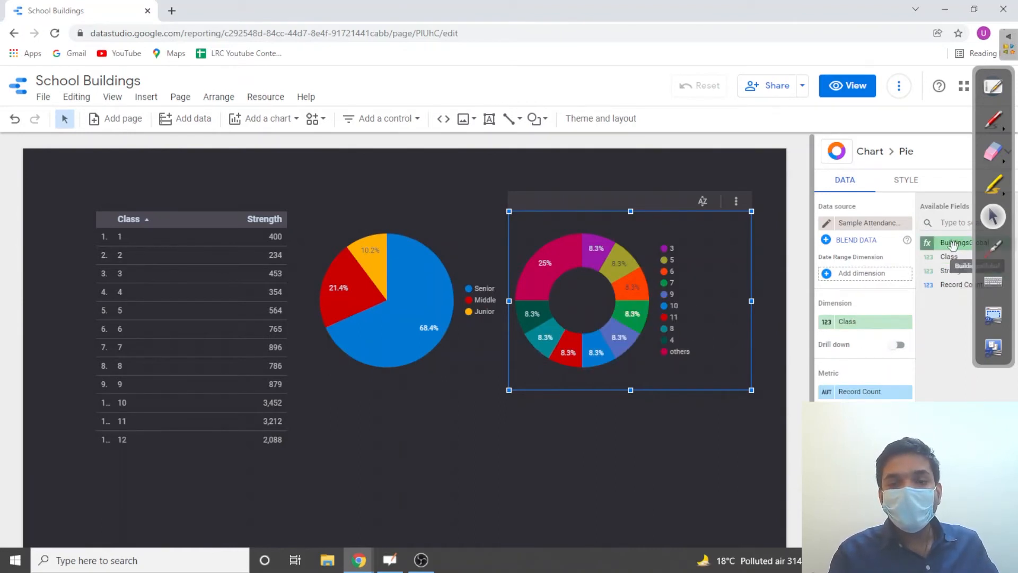
pyautogui.moveTo(954, 242); pyautogui.dragTo(861, 321)
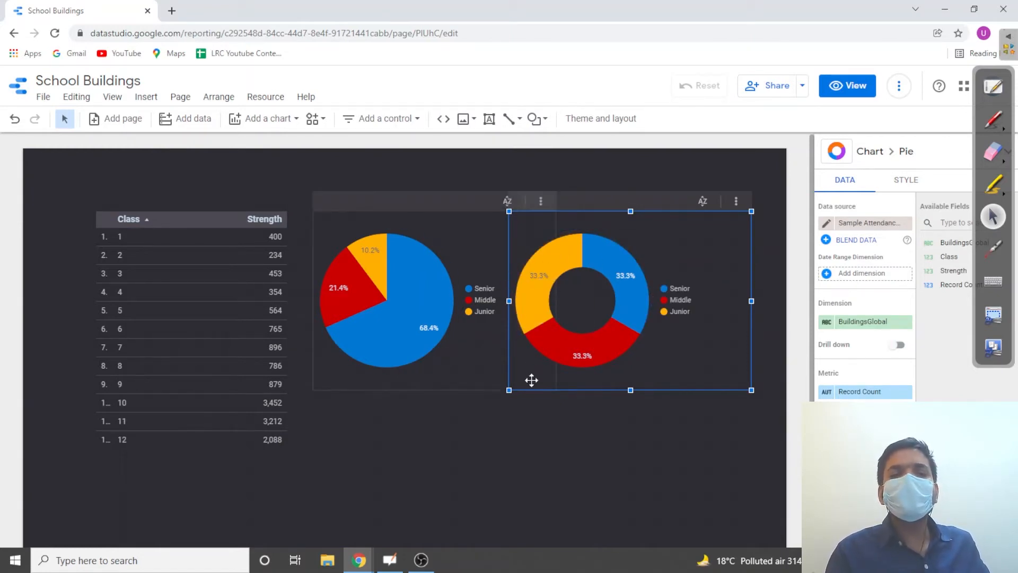
pyautogui.click(532, 411)
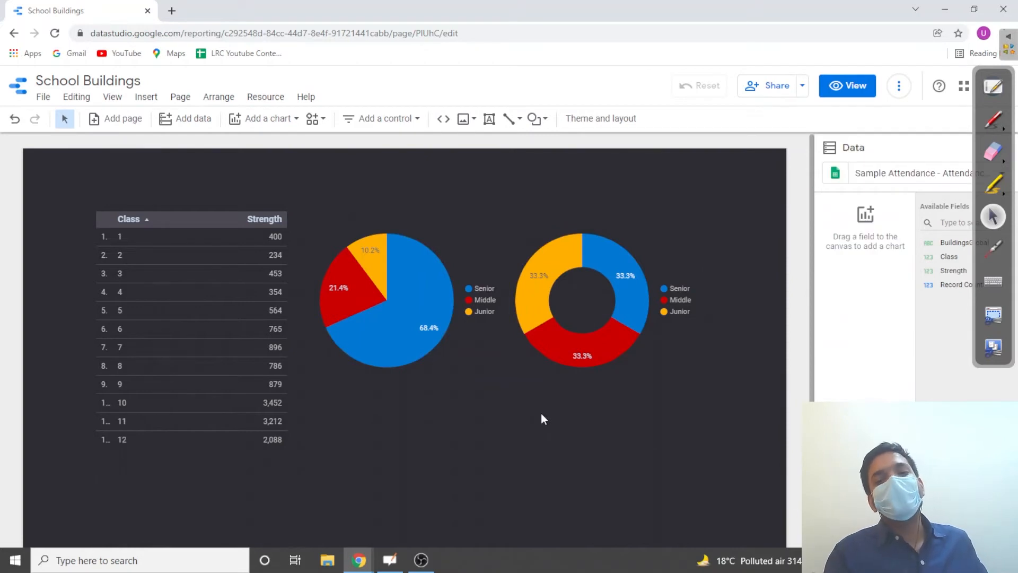
# Move the donut chart slightly closer to the pie chart and replace its Record Count metric with Strength.
pyautogui.click(557, 231)
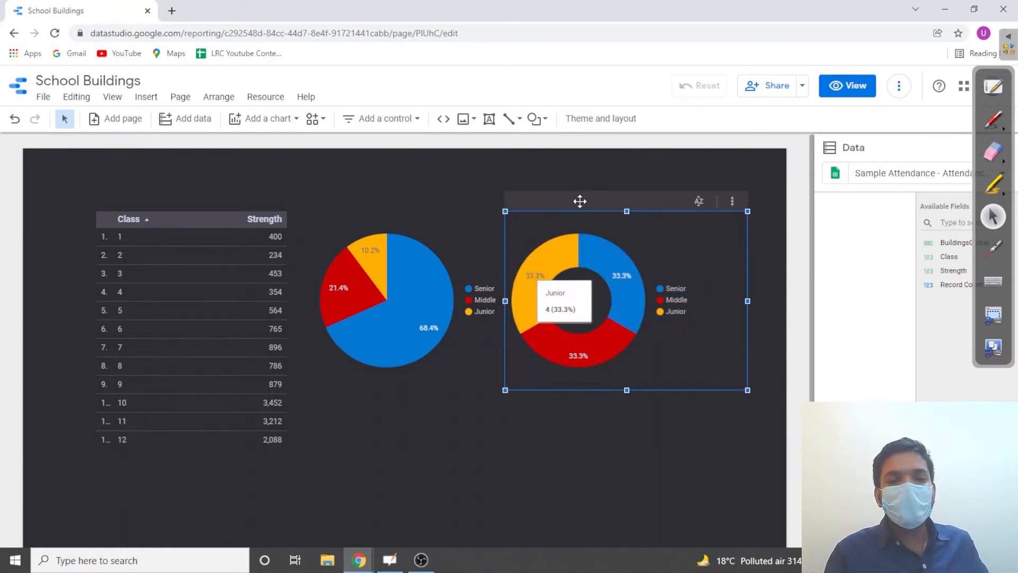
pyautogui.click(551, 162)
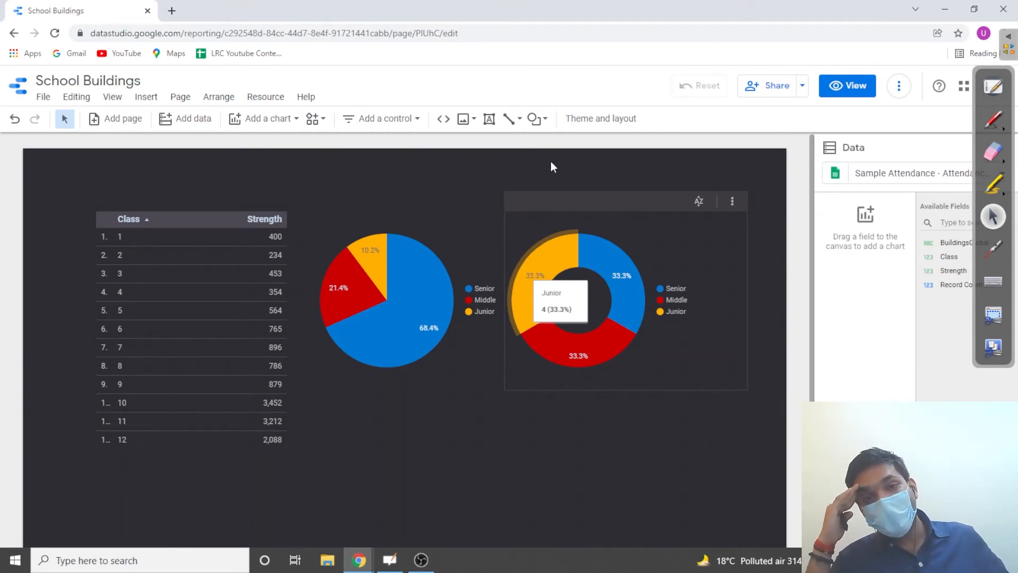
pyautogui.click(589, 207)
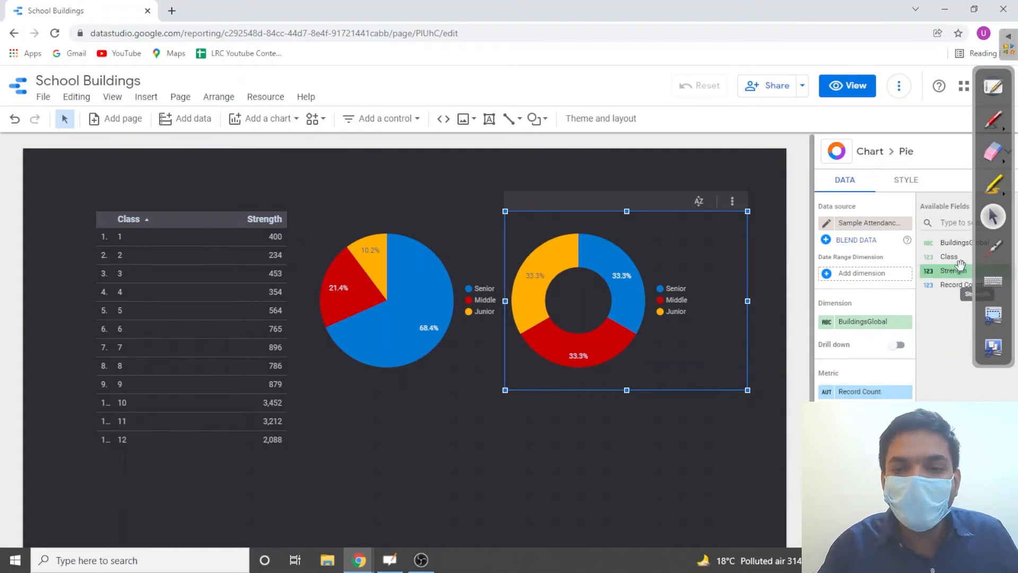
pyautogui.moveTo(946, 272); pyautogui.dragTo(849, 394)
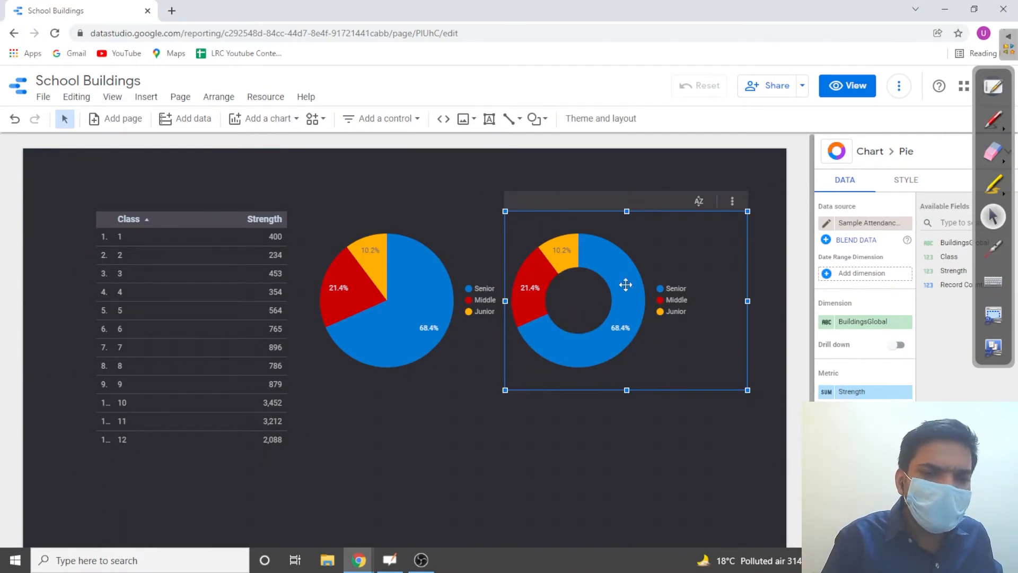
pyautogui.click(552, 415)
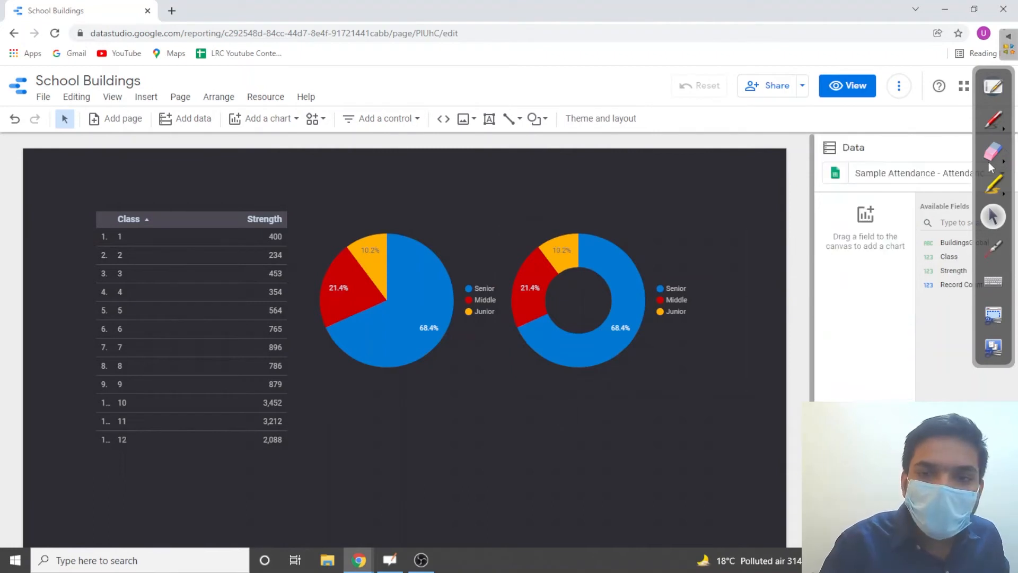
# Underline the matching percentages on the pie and donut charts with the pen, and erase the marks.
pyautogui.click(981, 127)
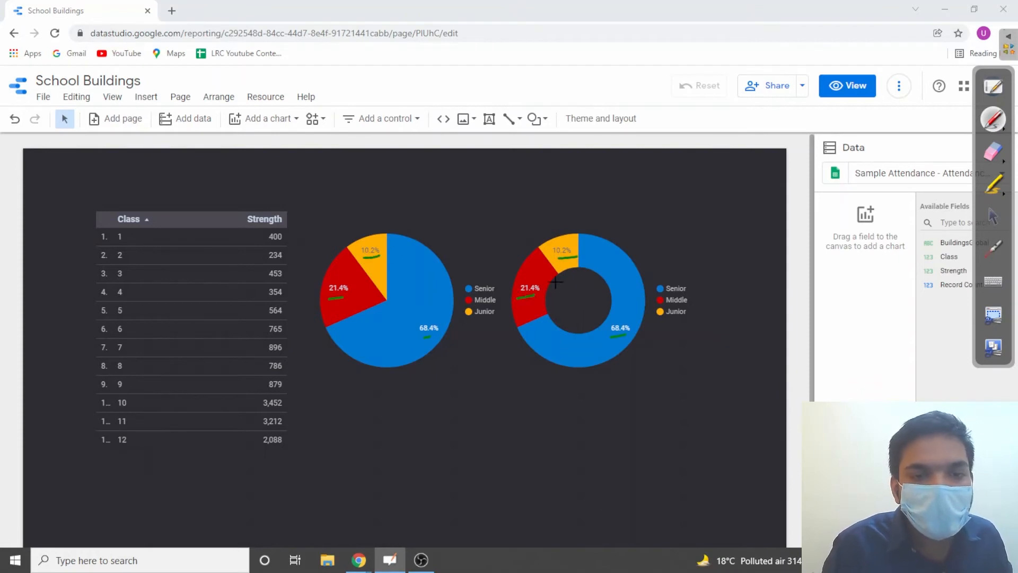
pyautogui.click(987, 159)
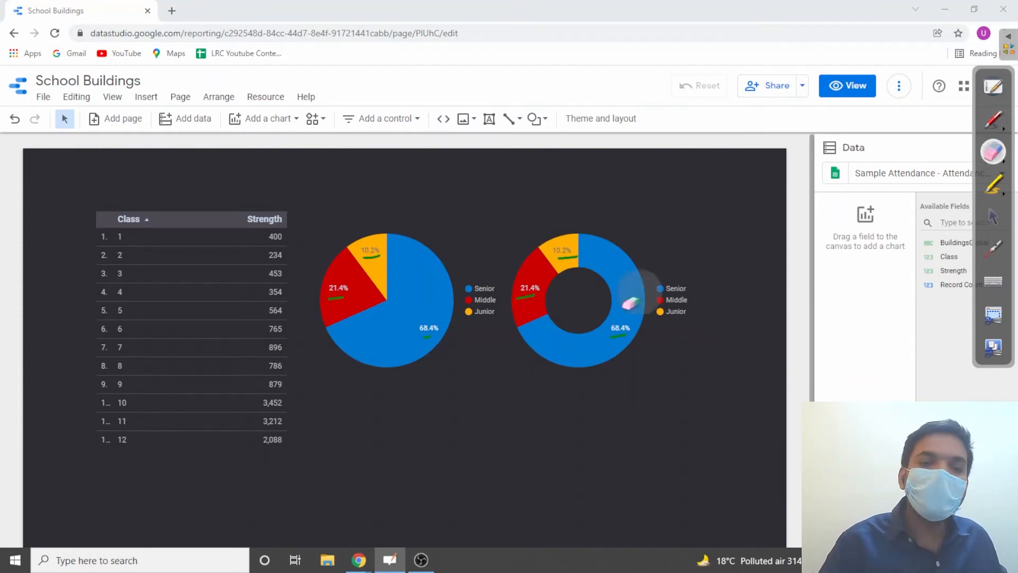
pyautogui.moveTo(616, 337)
pyautogui.mouseDown()
pyautogui.moveTo(603, 253)
pyautogui.moveTo(364, 262)
pyautogui.moveTo(375, 336)
pyautogui.moveTo(541, 297)
pyautogui.mouseUp()
pyautogui.click(989, 126)
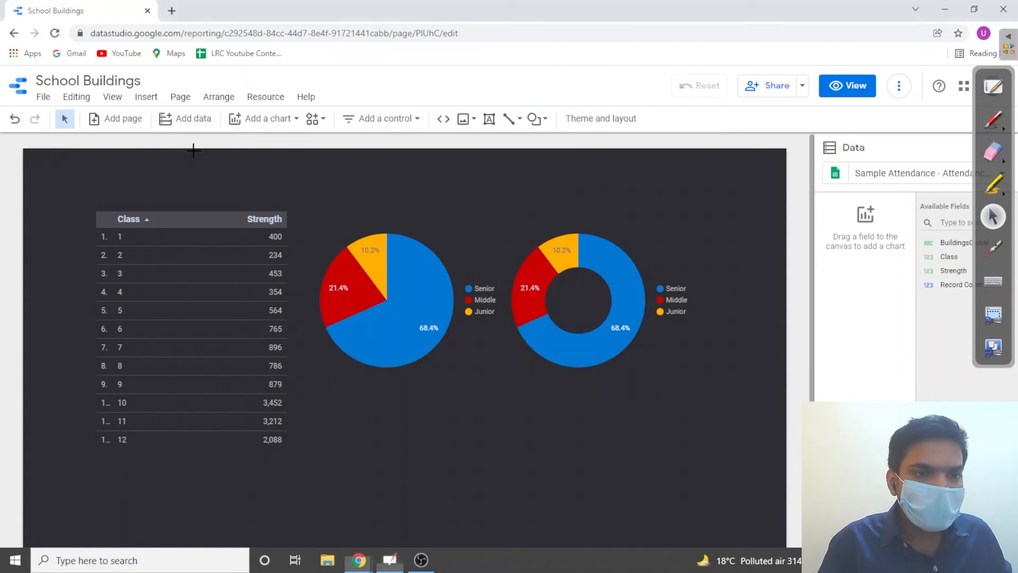
# Place a text box reading 12321 in the hole of the donut chart.
pyautogui.click(488, 118)
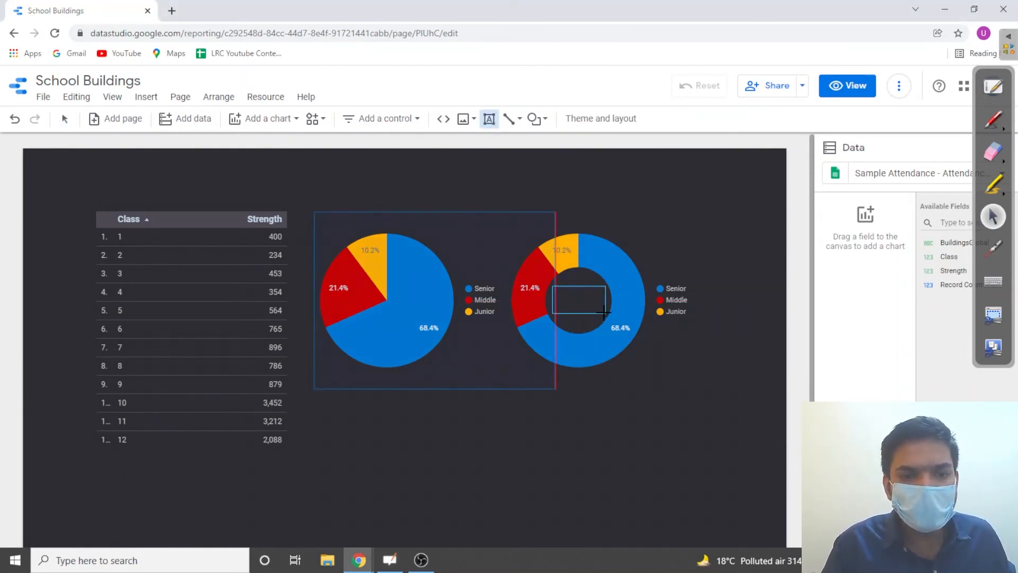
pyautogui.moveTo(604, 312); pyautogui.dragTo(607, 320)
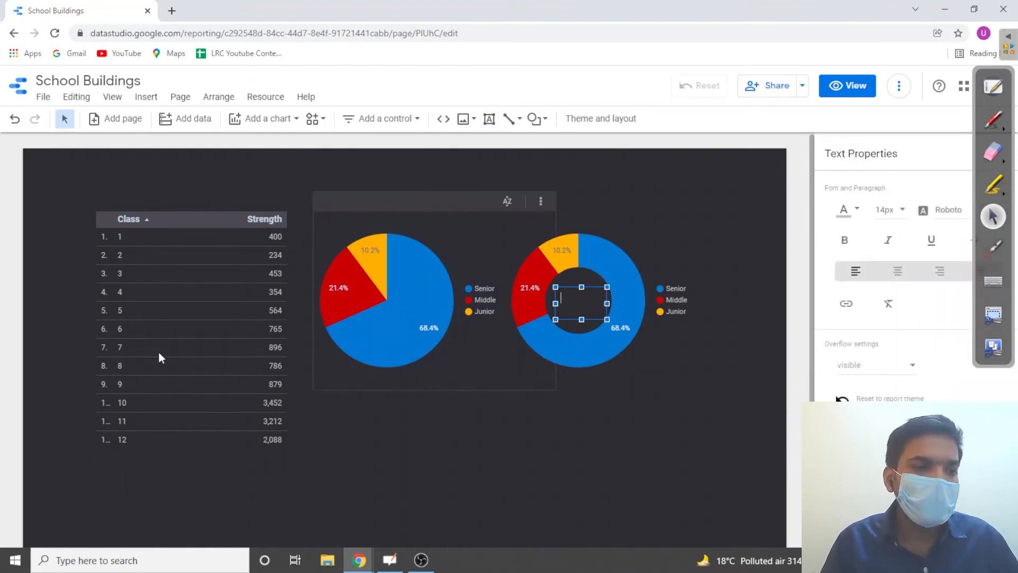
pyautogui.write('12321')
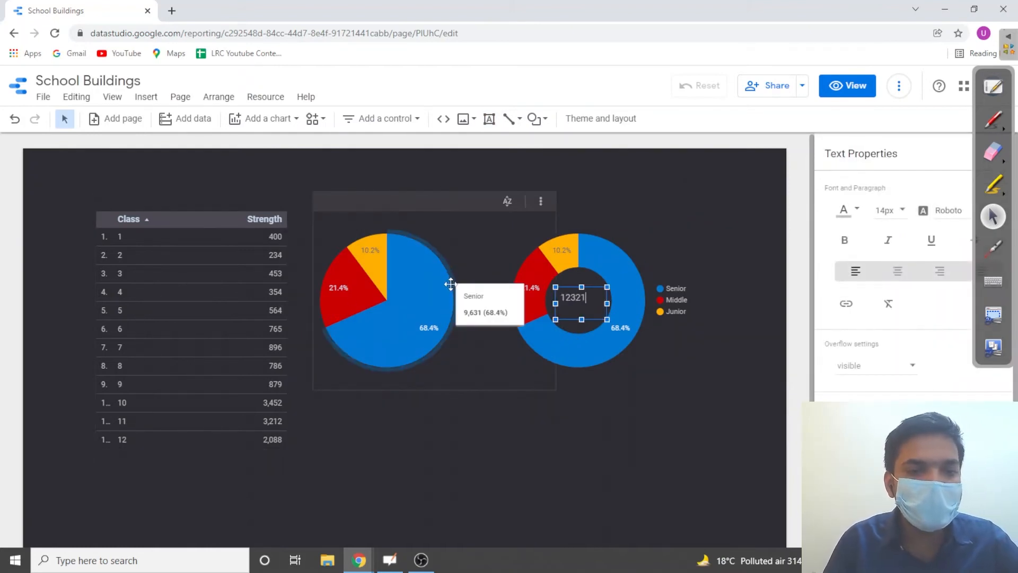
pyautogui.click(513, 471)
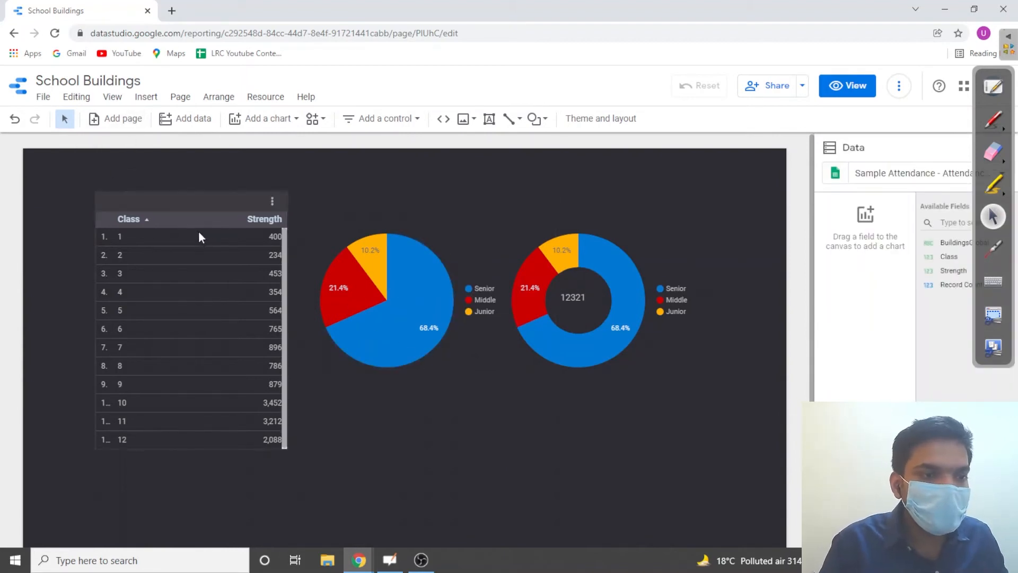
# Show the summary row in the class strength table.
pyautogui.click(213, 211)
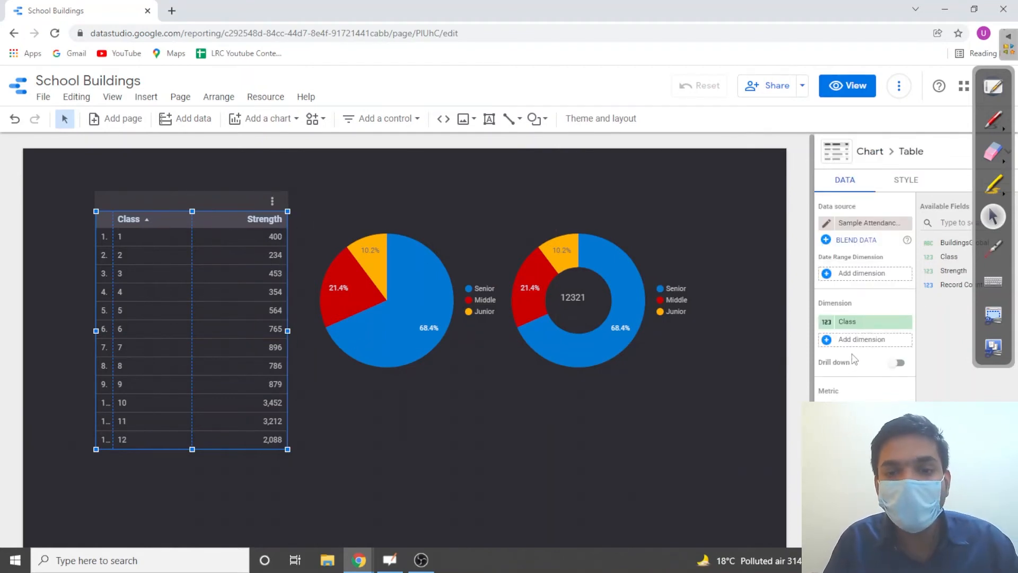
pyautogui.scroll(-4, 854, 359)
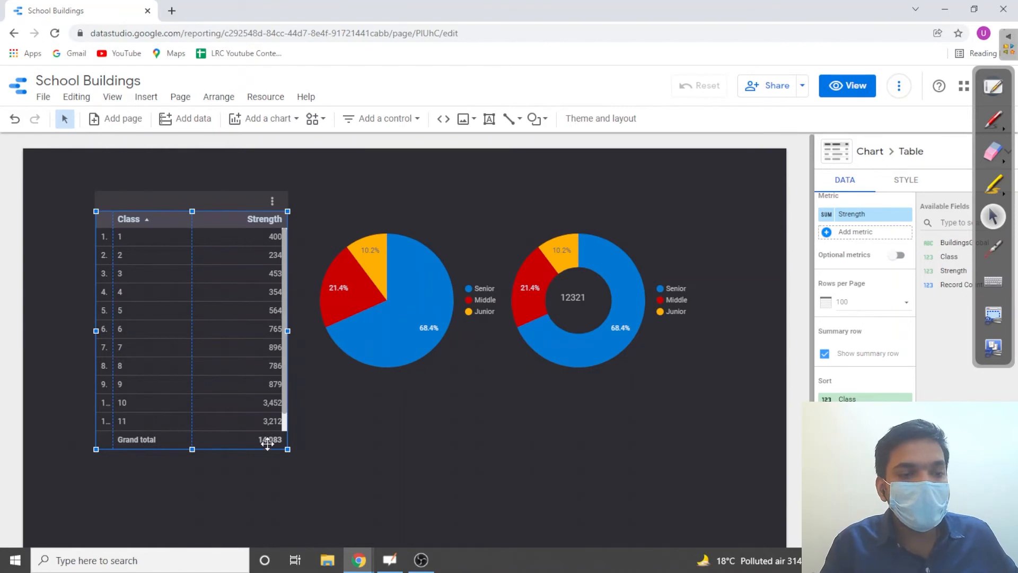
# Replace the text in the donut chart's hole with 14083 and set its font size to 24px.
pyautogui.doubleClick(572, 297)
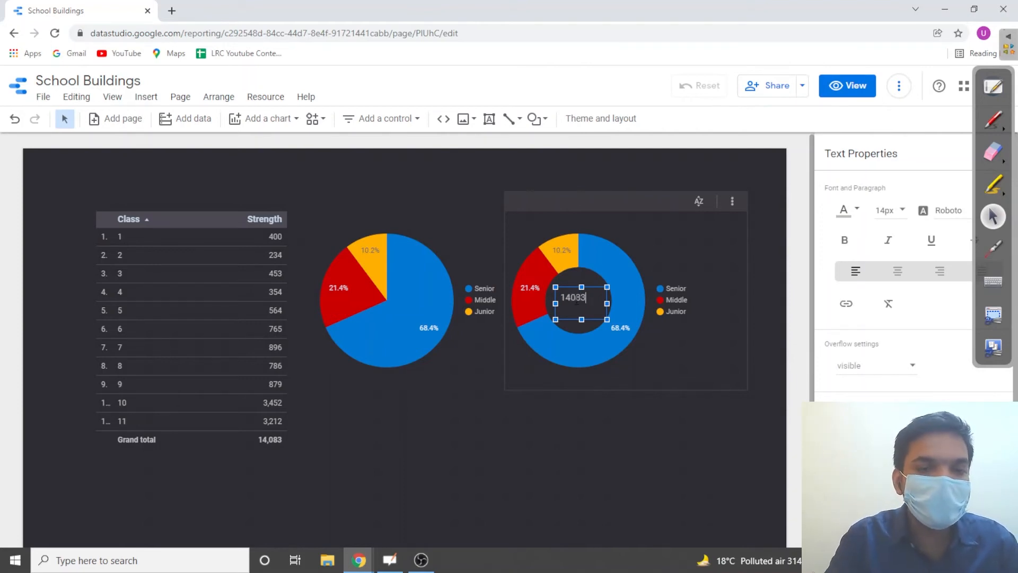
pyautogui.hotkey('ctrl', 'a')
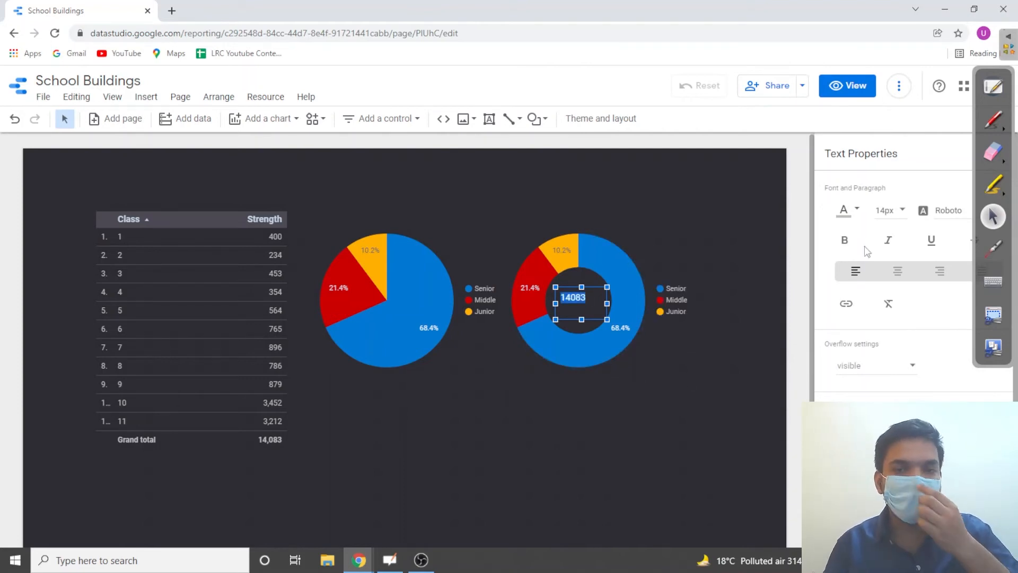
pyautogui.click(889, 210)
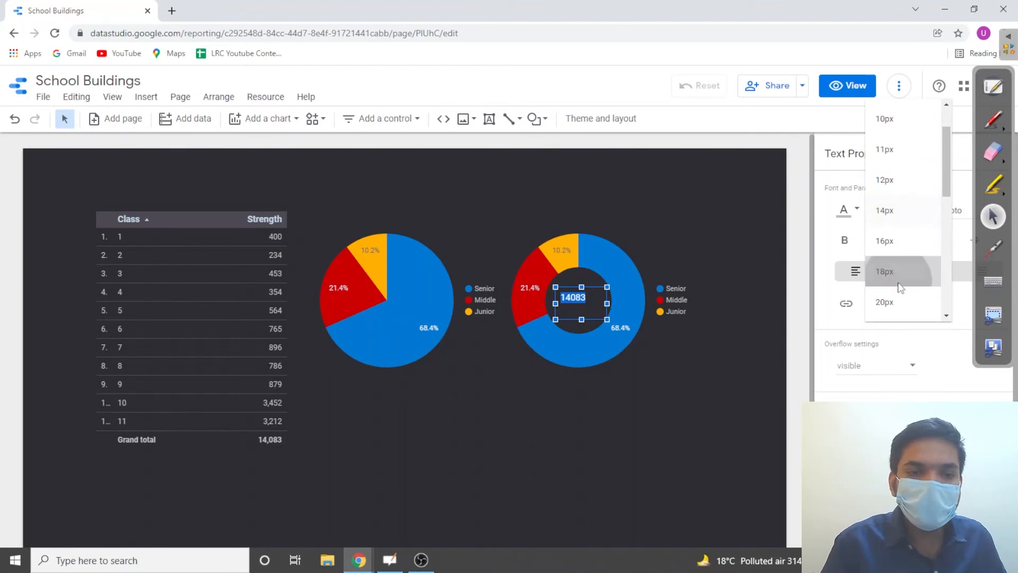
pyautogui.click(898, 271)
pyautogui.click(890, 210)
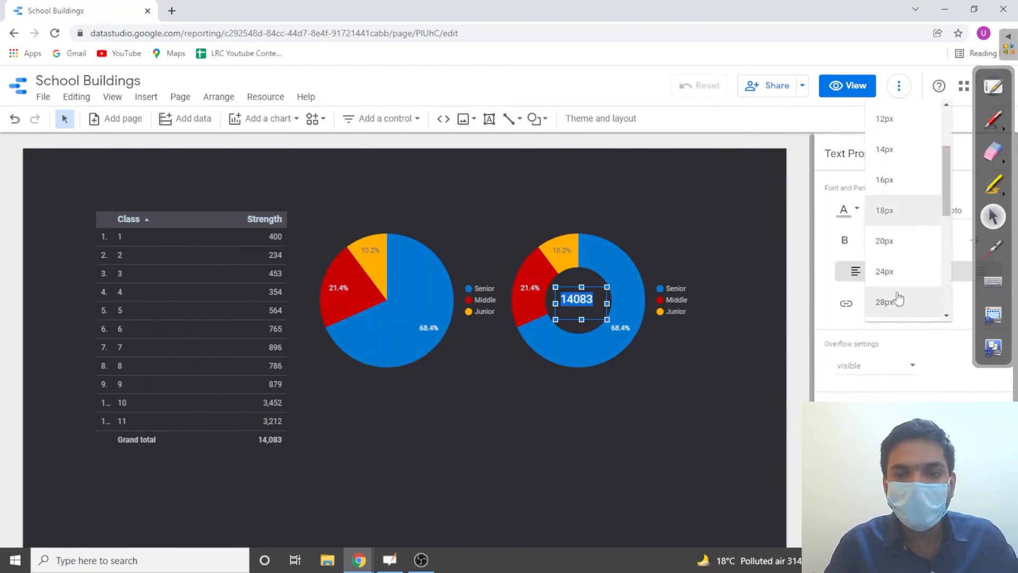
pyautogui.click(891, 272)
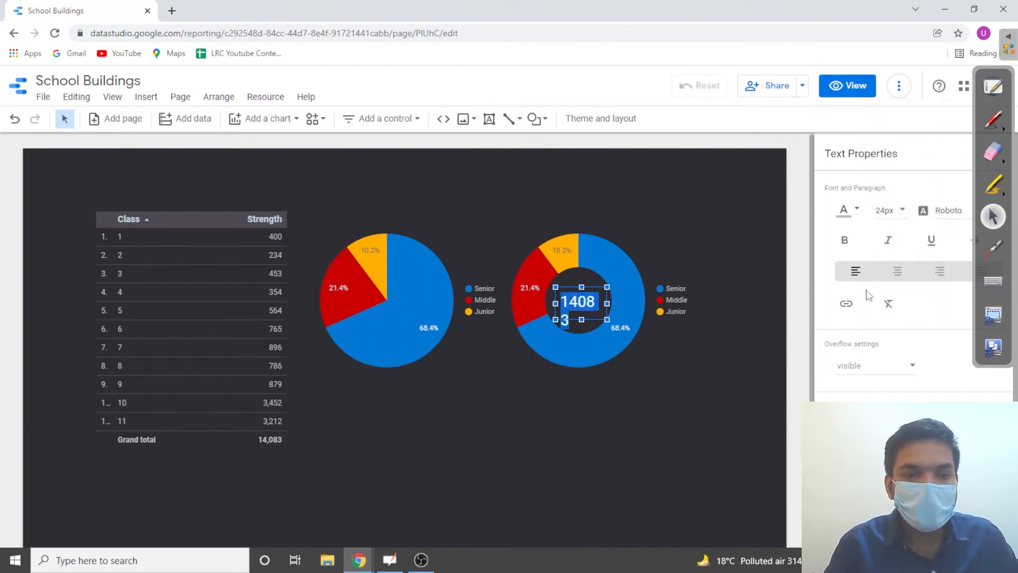
# Widen the 14083 text box so the number fits on one line, and centre it inside the donut's hole.
pyautogui.moveTo(609, 302)
pyautogui.mouseDown()
pyautogui.moveTo(618, 303)
pyautogui.moveTo(608, 303)
pyautogui.mouseUp()
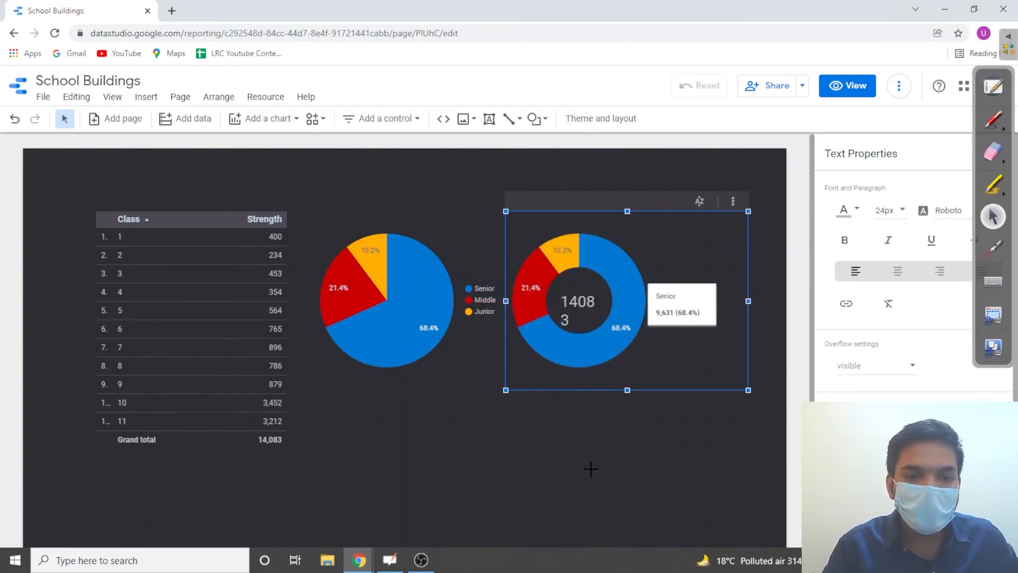
pyautogui.click(691, 282)
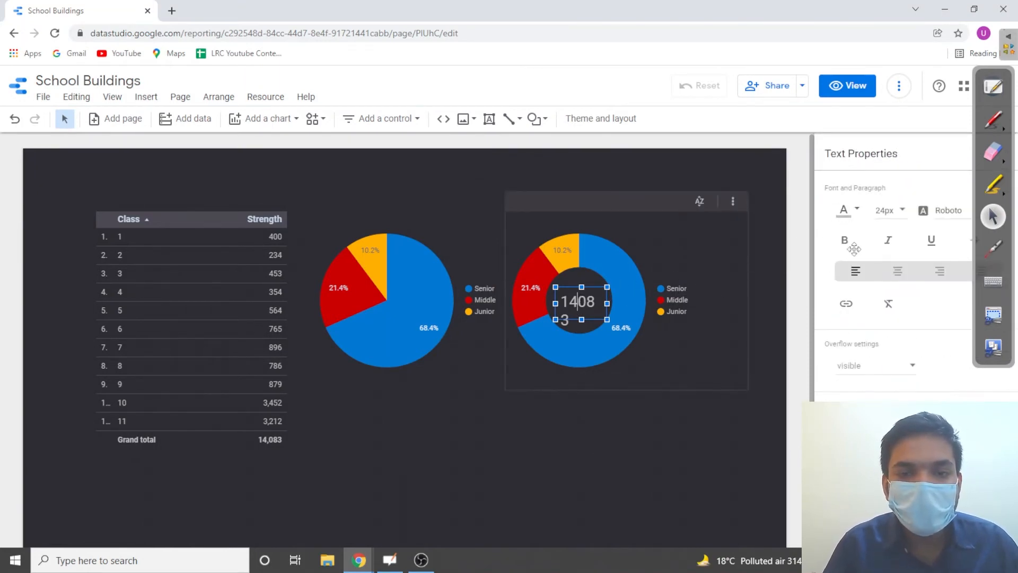
pyautogui.click(896, 210)
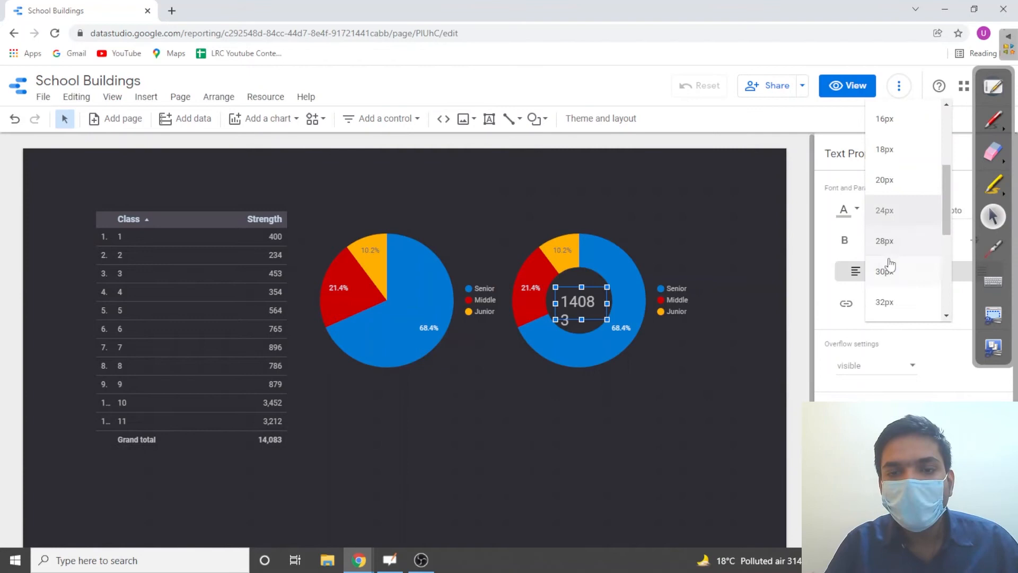
pyautogui.click(896, 182)
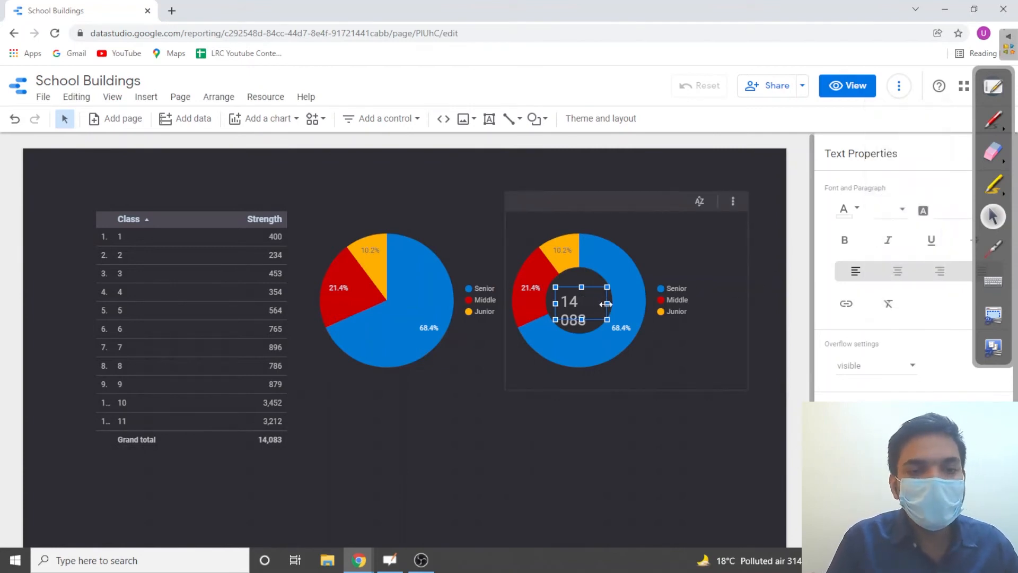
pyautogui.moveTo(606, 303); pyautogui.dragTo(578, 288)
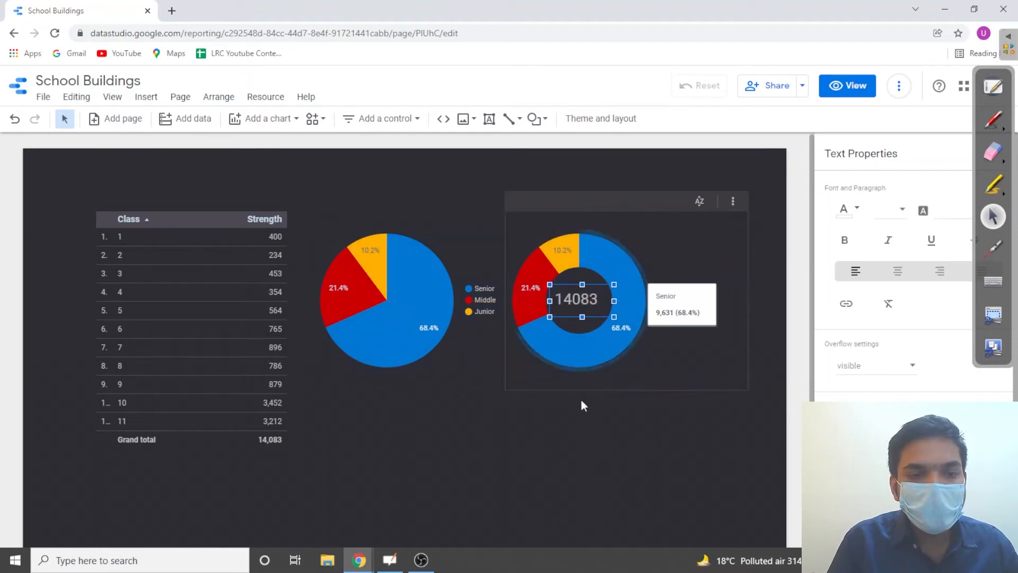
pyautogui.click(590, 365)
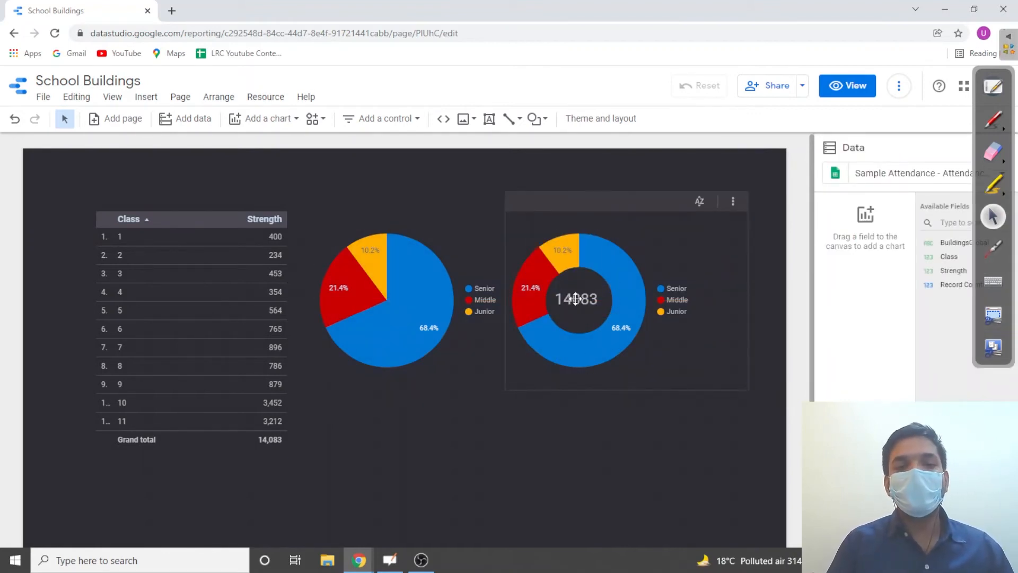
# Delete the 14083 text box from the donut chart's hole.
pyautogui.click(576, 298)
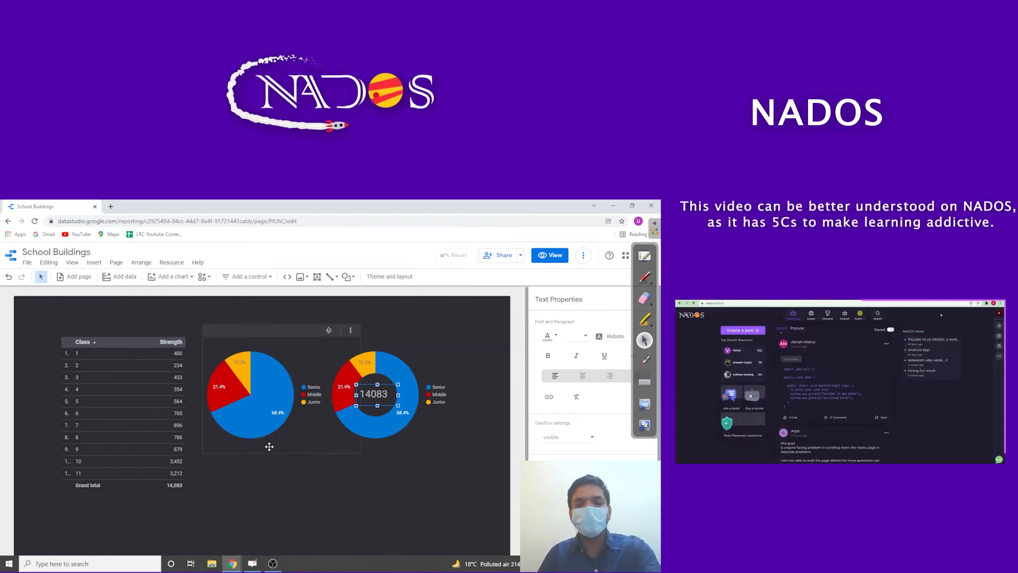
pyautogui.press('Delete')
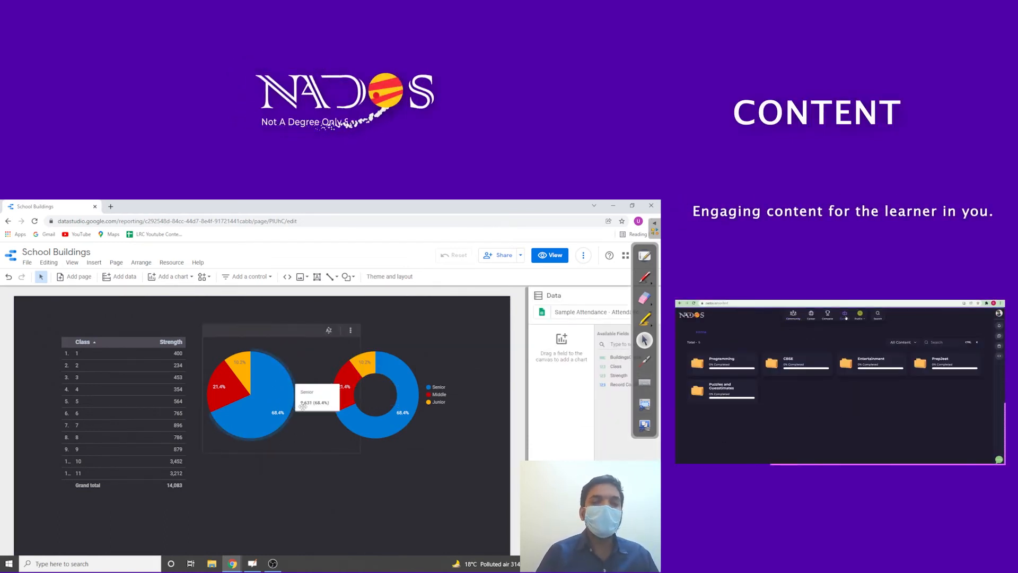
# Review the pie chart's data settings, including its dimension, metric, sort order, filter and chart interactions.
pyautogui.click(286, 397)
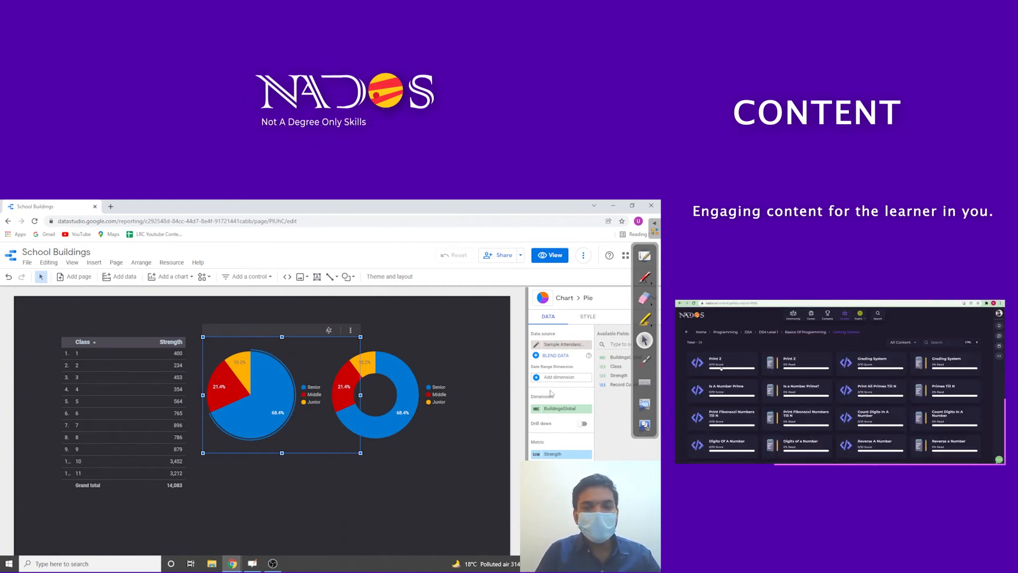
pyautogui.scroll(-2, 554, 390)
pyautogui.scroll(2, 552, 393)
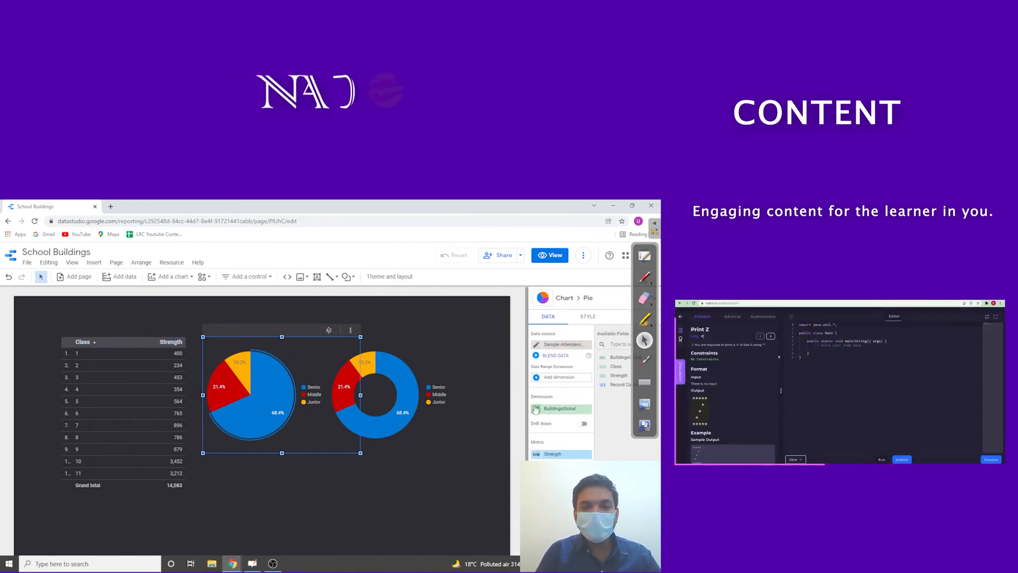
pyautogui.click(536, 409)
pyautogui.click(544, 393)
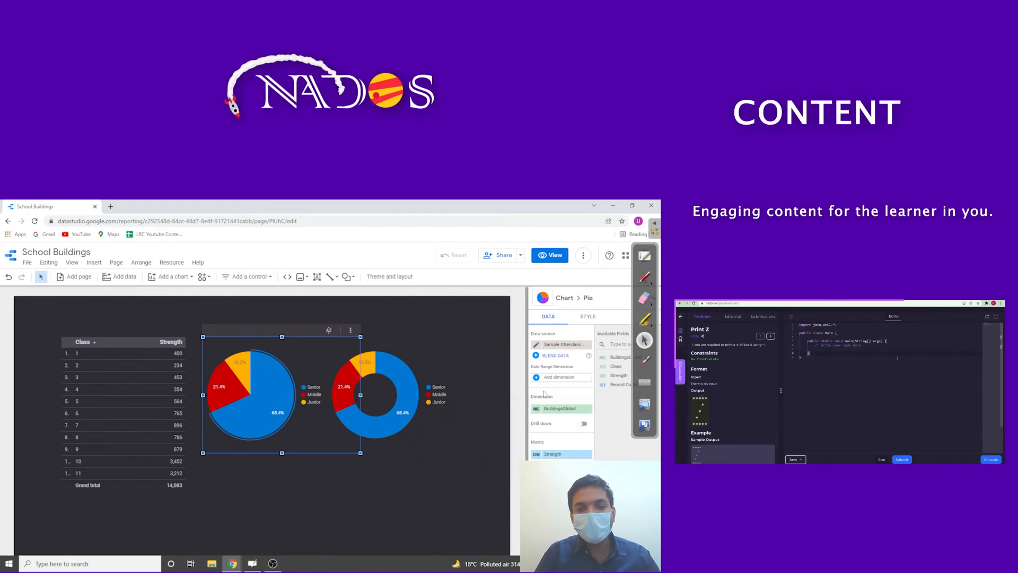
pyautogui.scroll(-2, 544, 394)
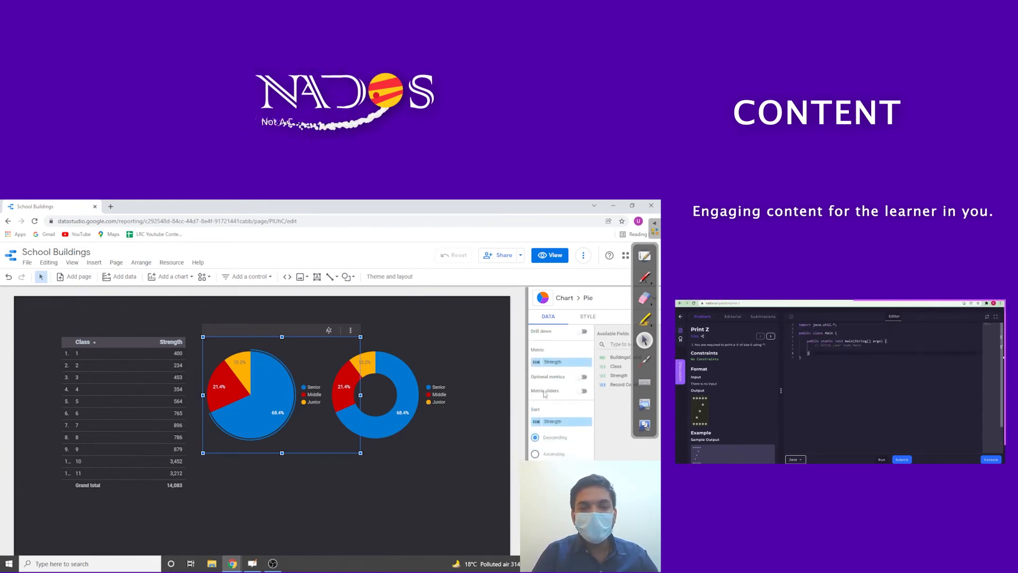
pyautogui.scroll(-3, 544, 394)
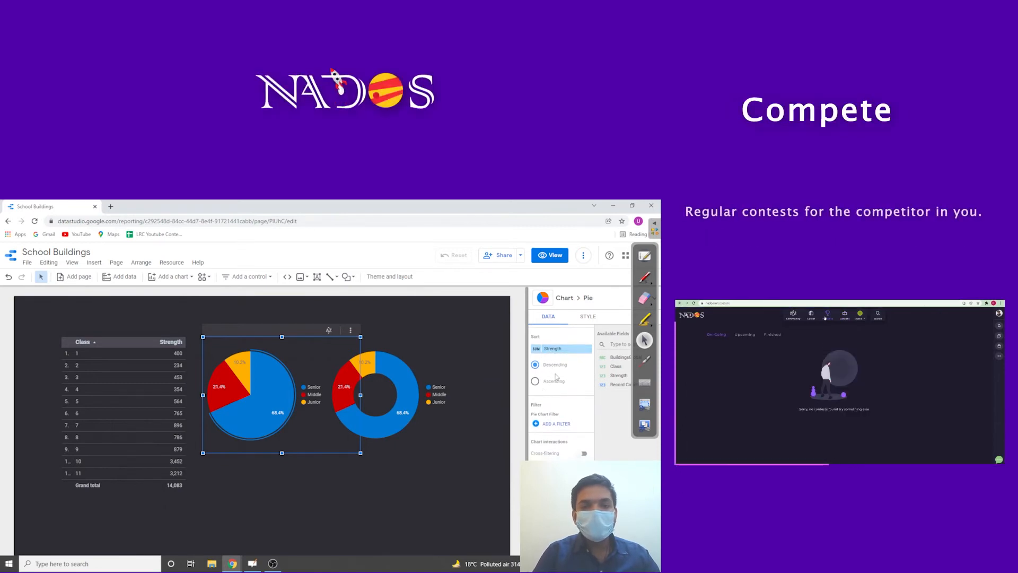
pyautogui.scroll(-1, 555, 374)
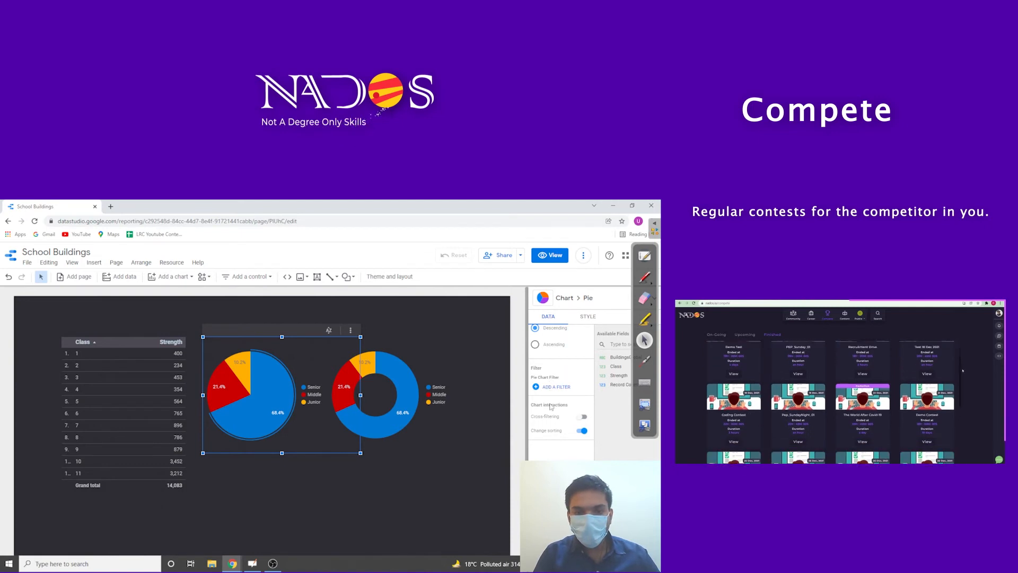
pyautogui.scroll(4, 562, 418)
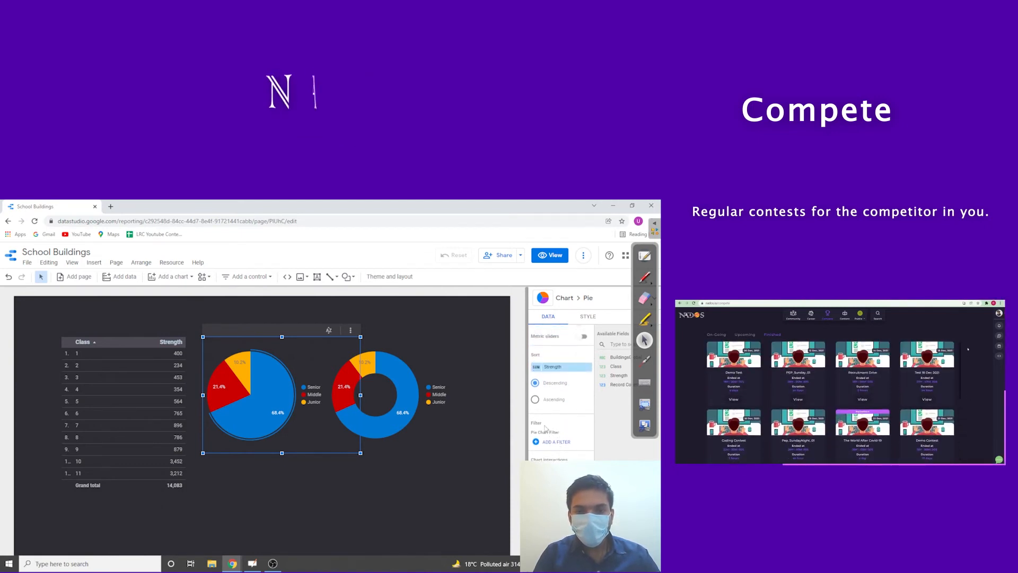
pyautogui.scroll(2, 546, 429)
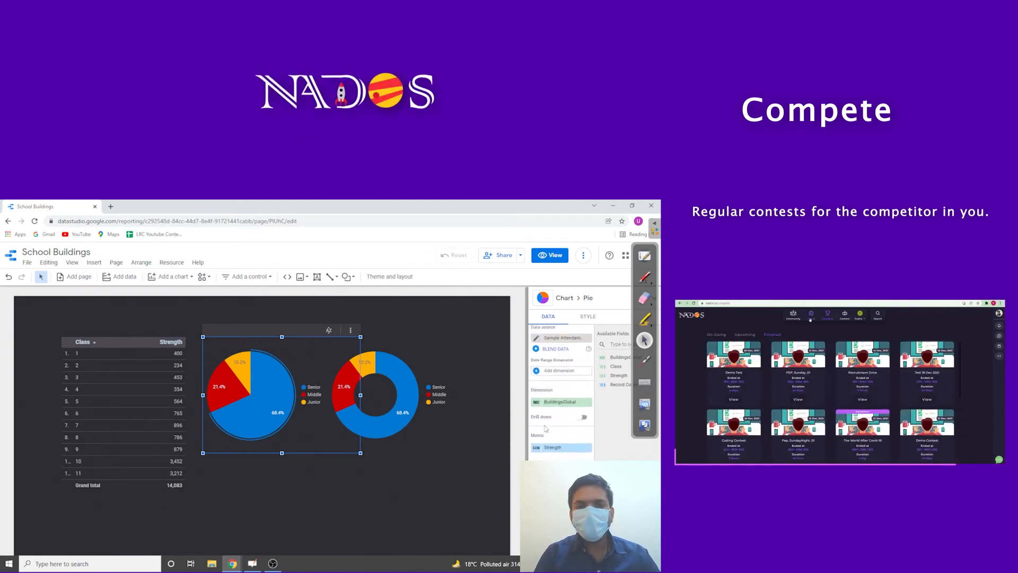
# Look through the slice-count options in the pie chart's style settings.
pyautogui.click(585, 317)
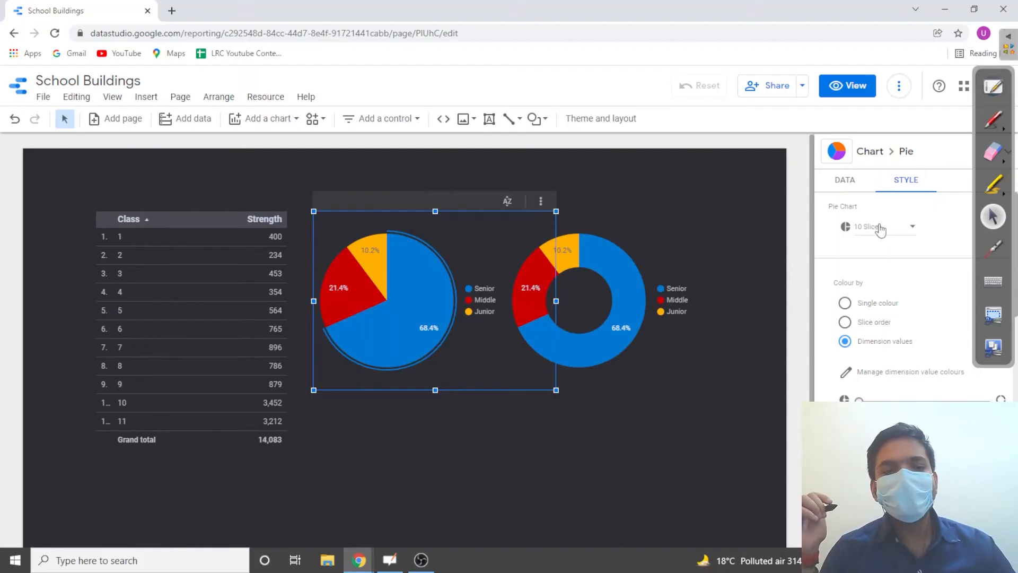
pyautogui.click(888, 229)
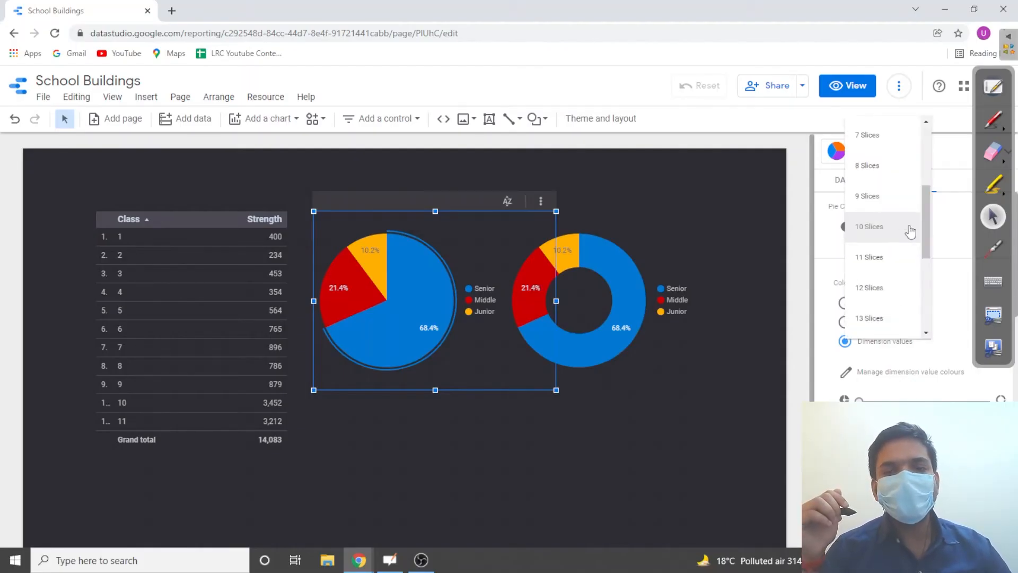
pyautogui.click(933, 230)
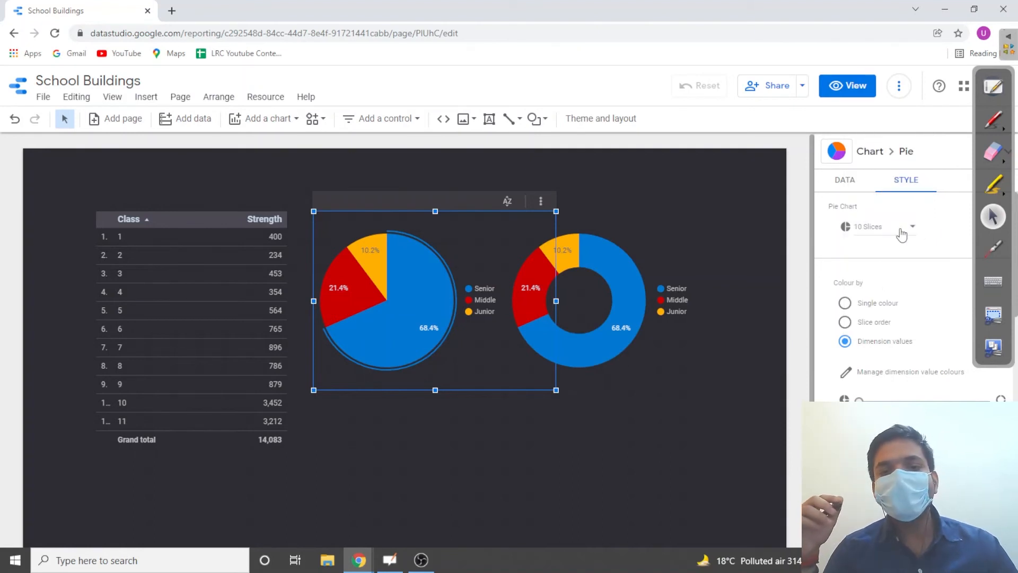
pyautogui.moveTo(330, 303)
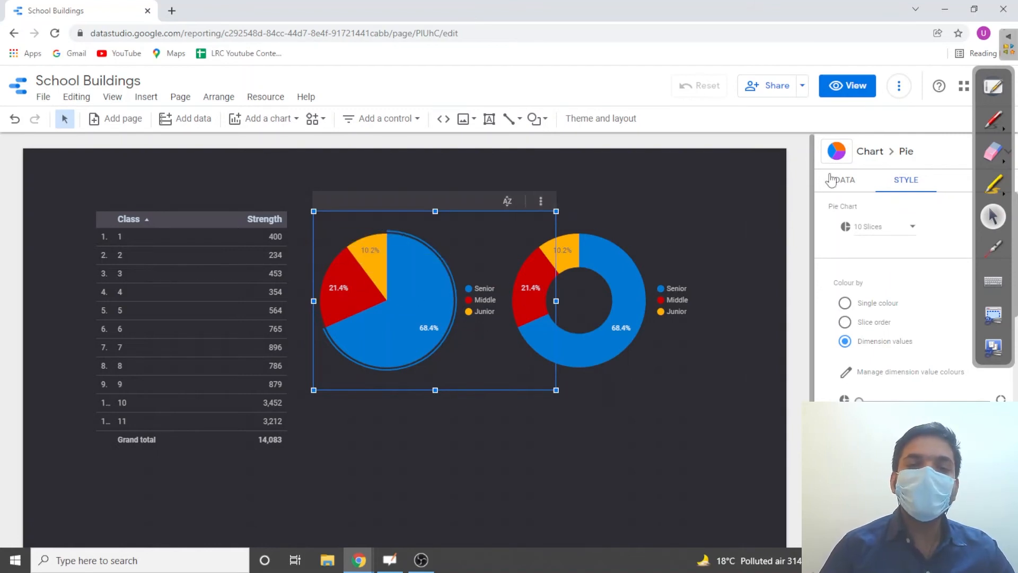
# Try Class as the pie chart's dimension and restore BuildingsGlobal.
pyautogui.click(848, 182)
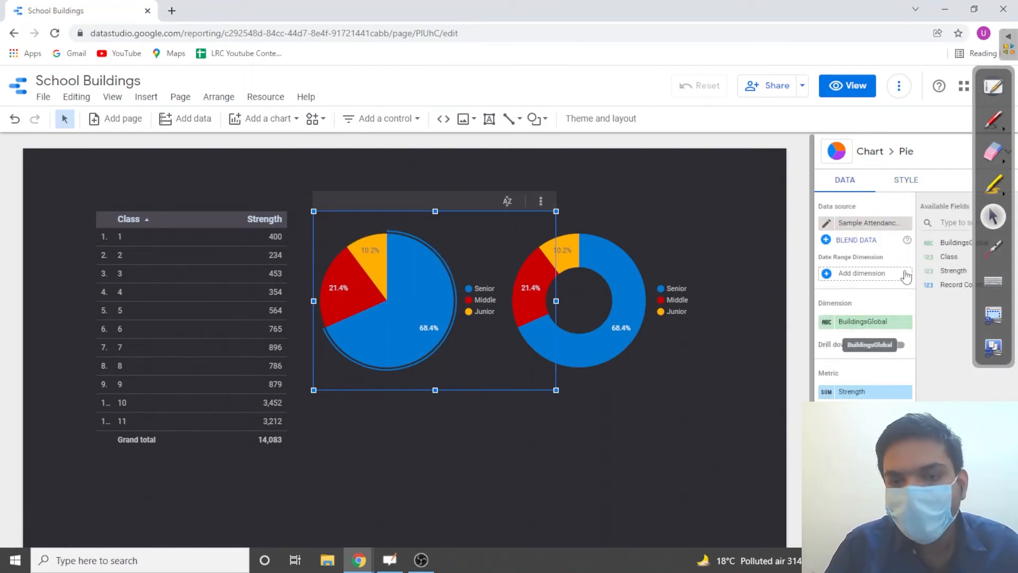
pyautogui.moveTo(960, 249); pyautogui.dragTo(854, 321)
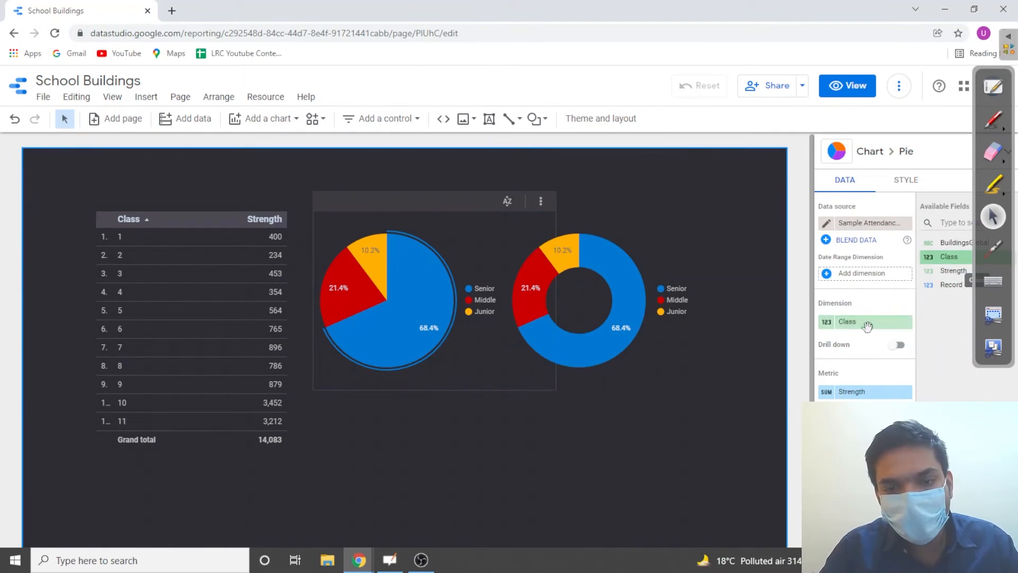
pyautogui.click(593, 457)
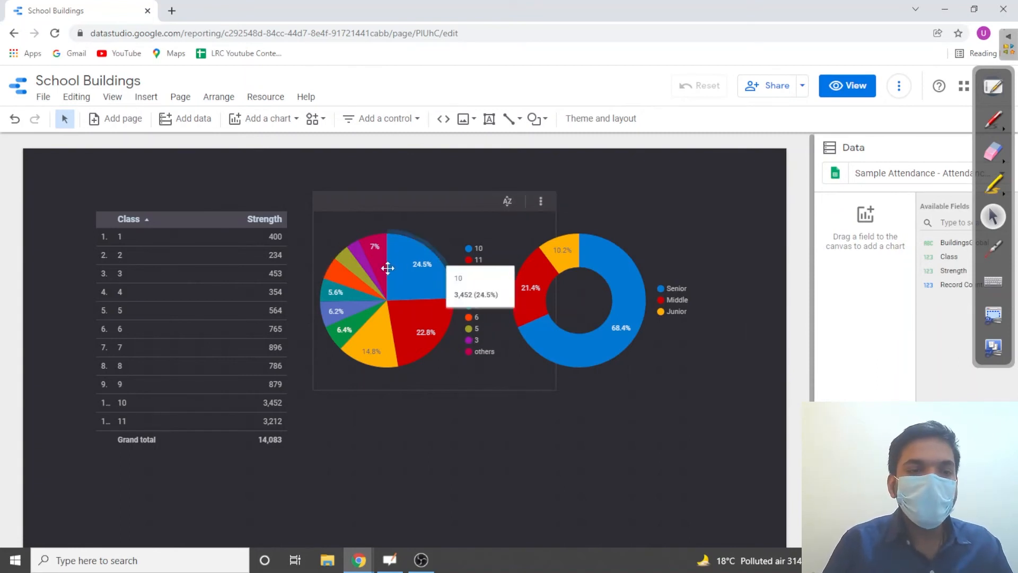
pyautogui.click(731, 210)
pyautogui.click(435, 281)
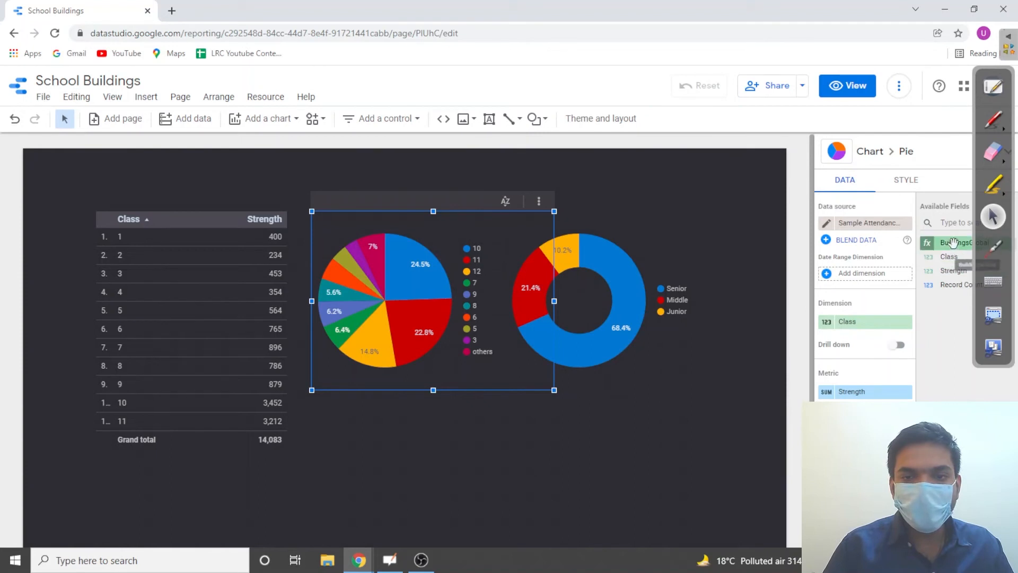
pyautogui.moveTo(949, 243); pyautogui.dragTo(855, 323)
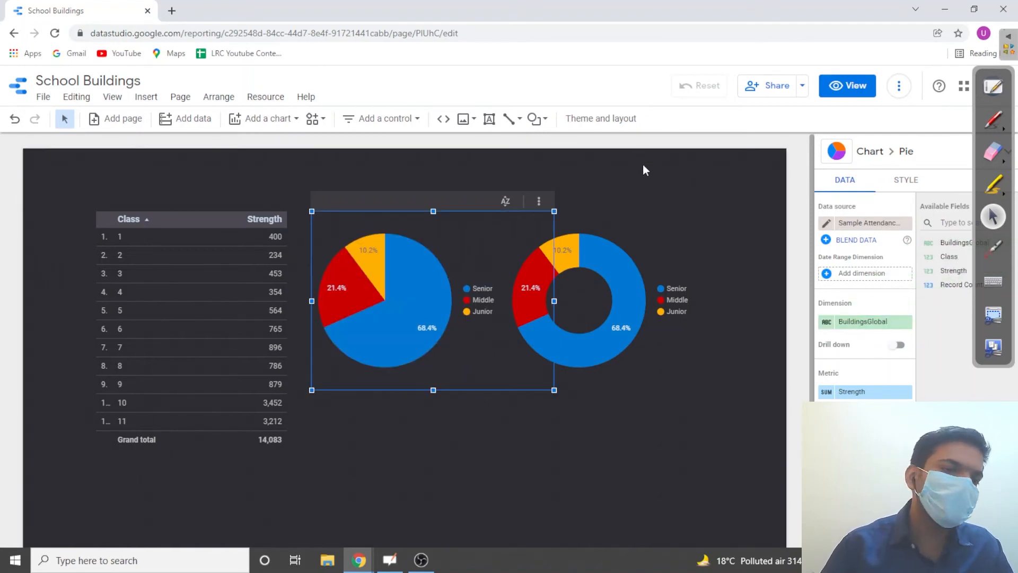
# Check the pie chart's slice-count choices again, keeping 10 Slices selected.
pyautogui.click(906, 179)
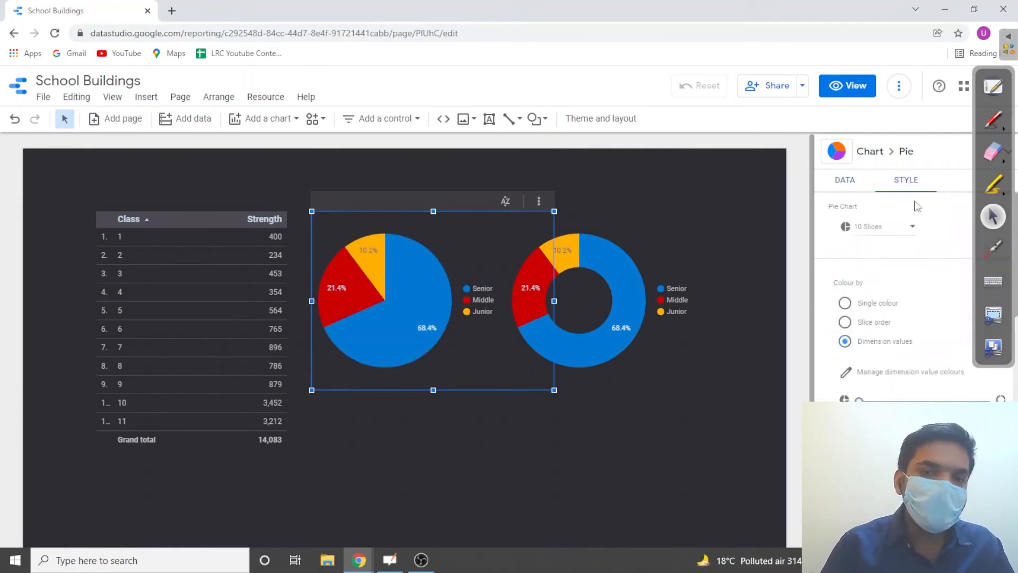
pyautogui.click(894, 230)
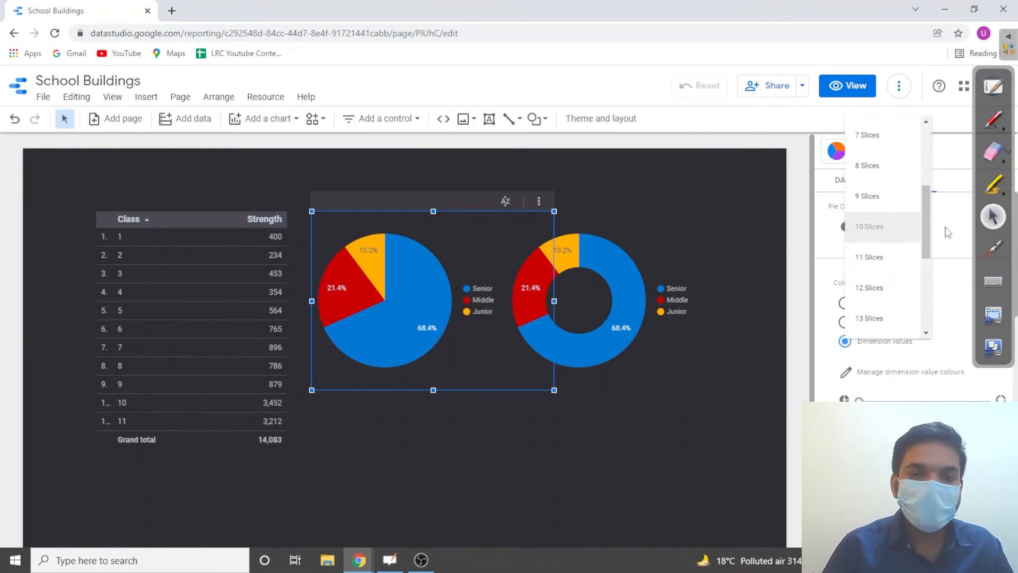
pyautogui.click(945, 227)
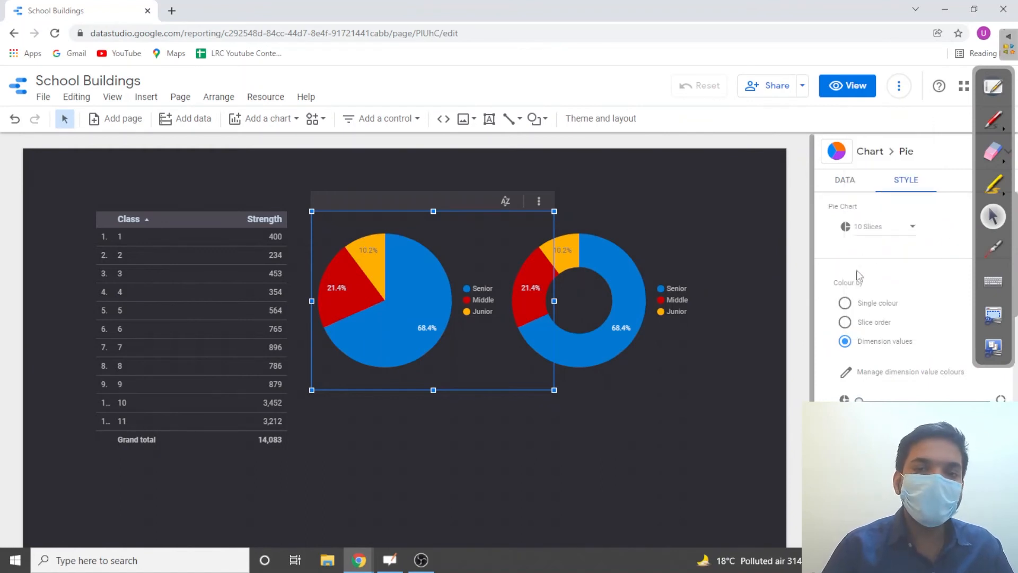
# Try colouring the pie chart by single colour and by slice order, and return it to dimension values.
pyautogui.click(844, 302)
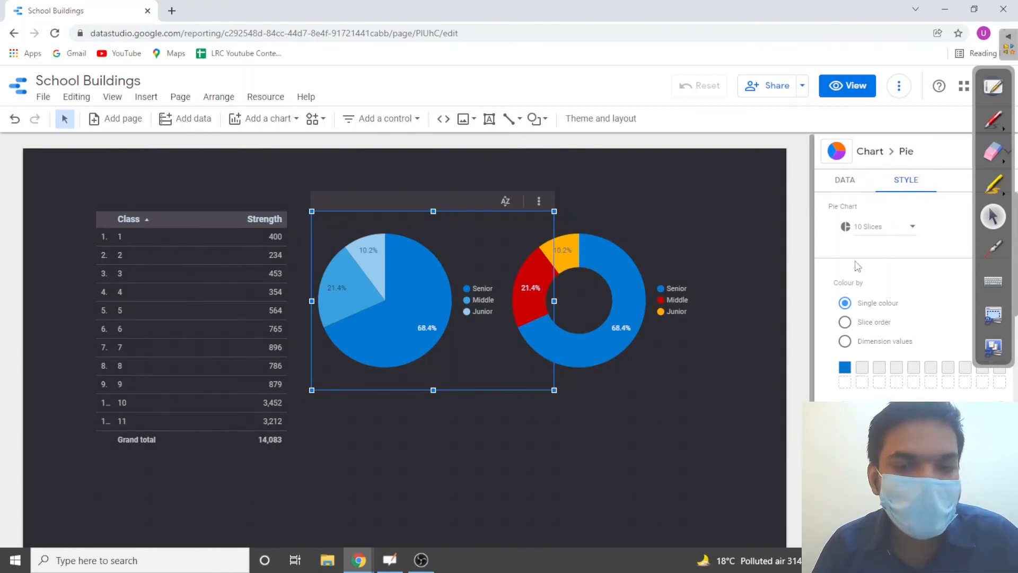
pyautogui.click(845, 321)
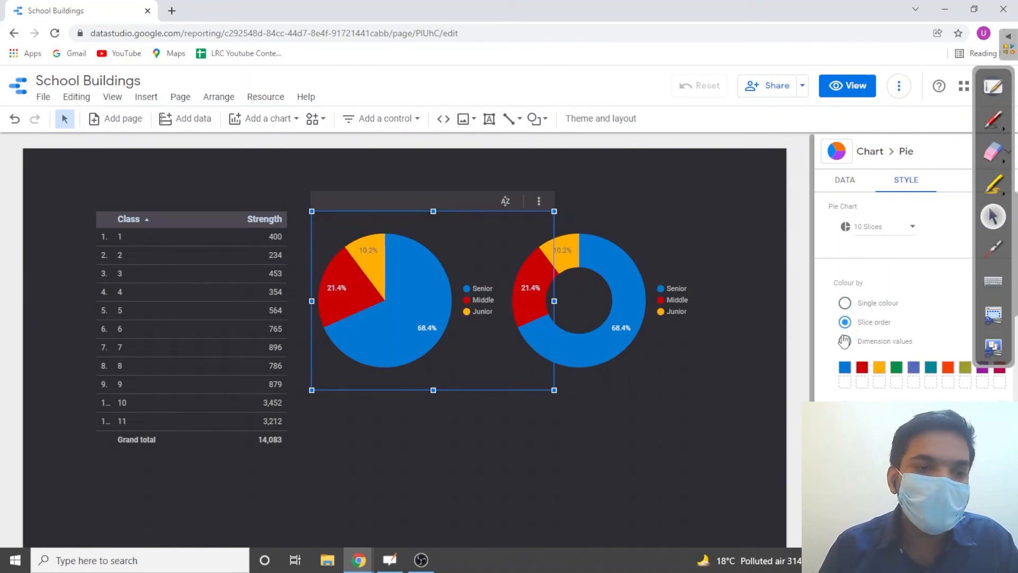
pyautogui.click(847, 341)
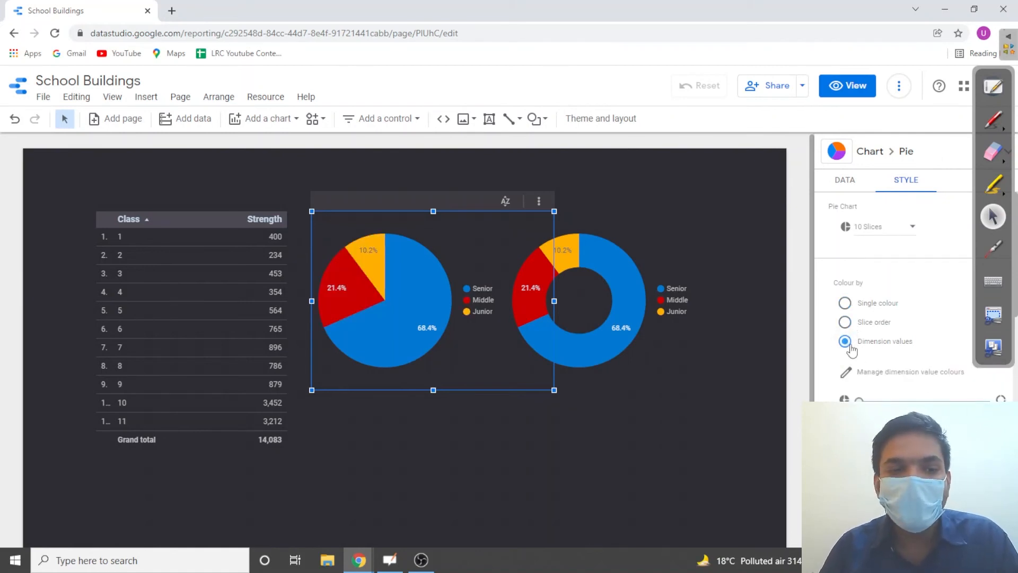
# Colour the pie chart by slice order and change the Middle slice's colour to green.
pyautogui.click(848, 323)
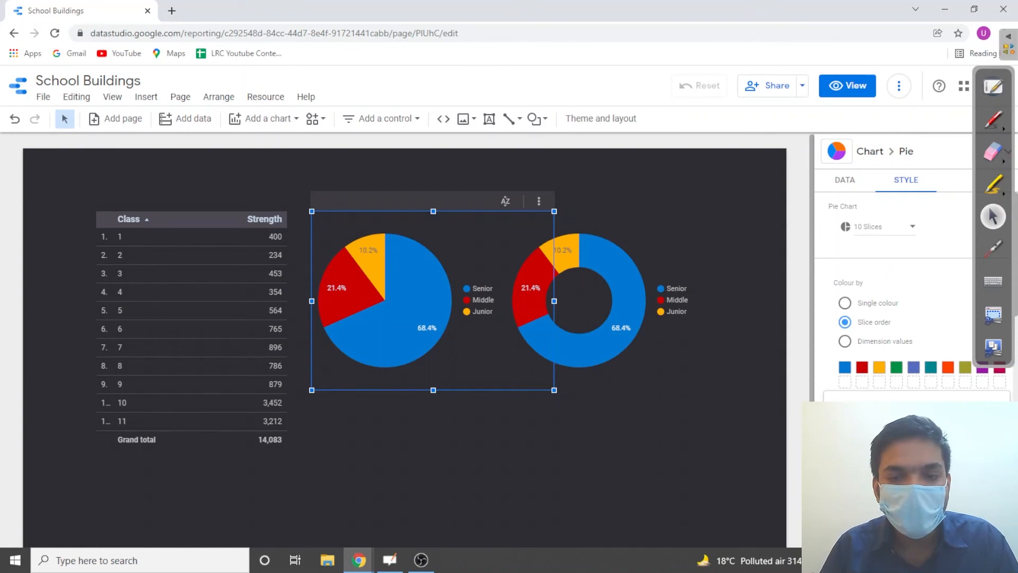
pyautogui.click(905, 451)
pyautogui.click(747, 488)
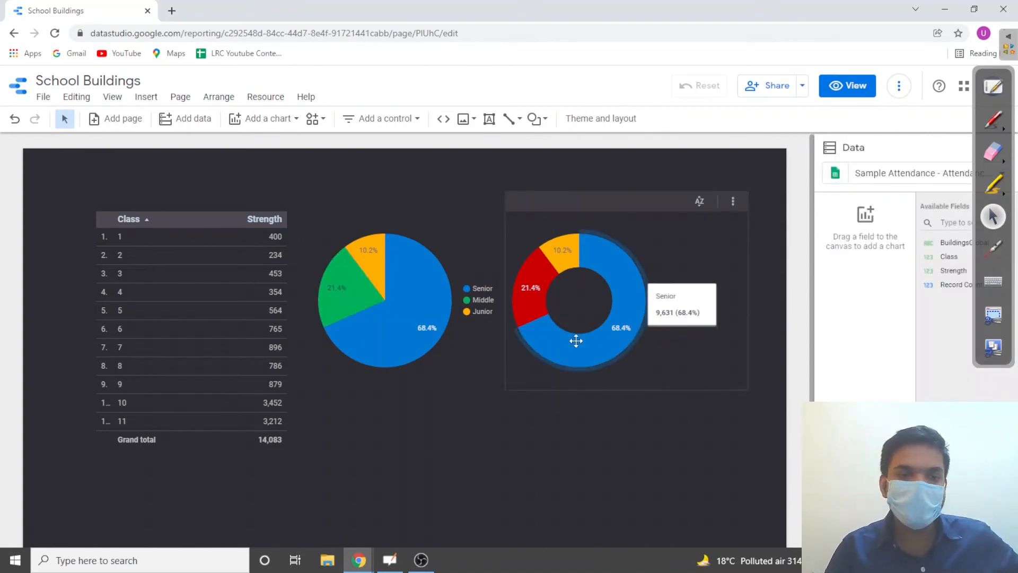
# Try opening a donut hole in the pie chart and close it back to a full pie.
pyautogui.click(436, 310)
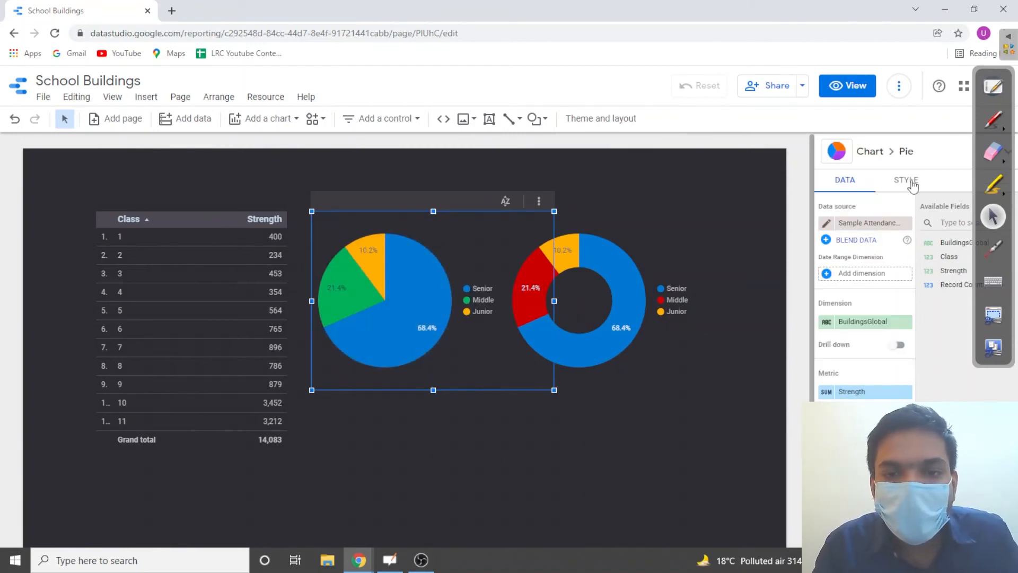
pyautogui.click(905, 181)
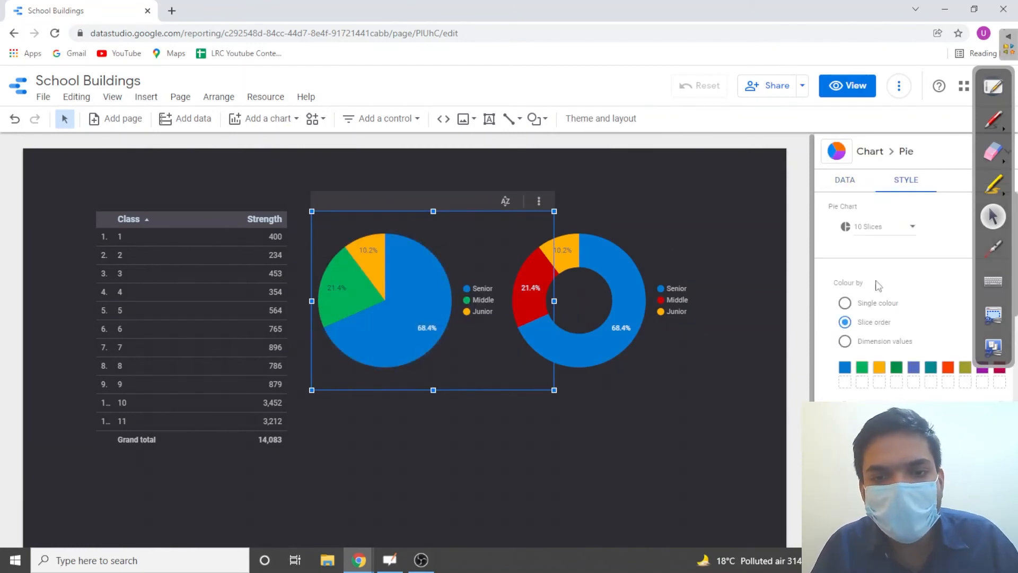
pyautogui.moveTo(859, 407)
pyautogui.mouseDown()
pyautogui.moveTo(931, 406)
pyautogui.moveTo(859, 406)
pyautogui.mouseUp()
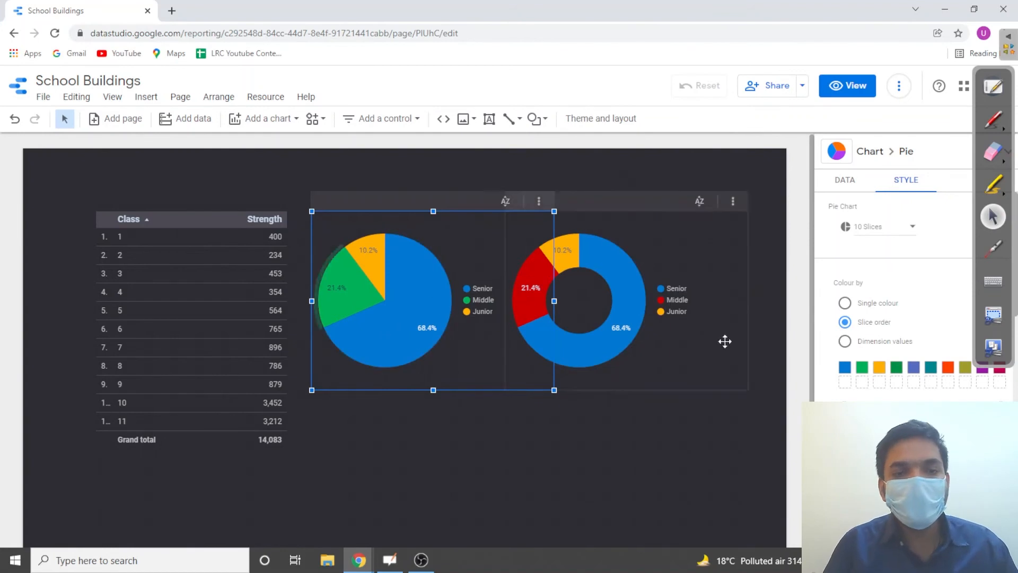
pyautogui.moveTo(859, 407); pyautogui.dragTo(922, 407)
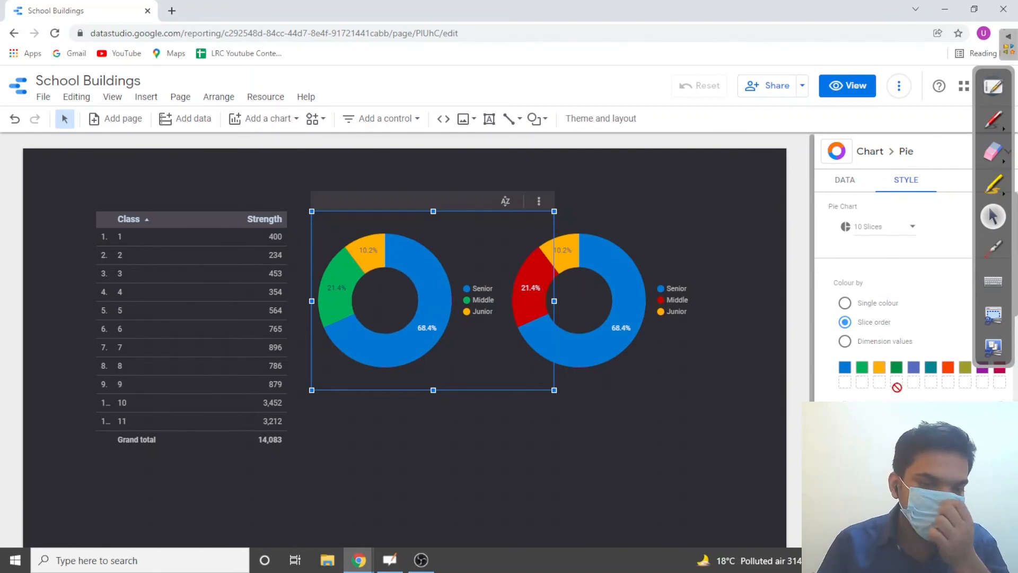
pyautogui.moveTo(923, 407); pyautogui.dragTo(844, 407)
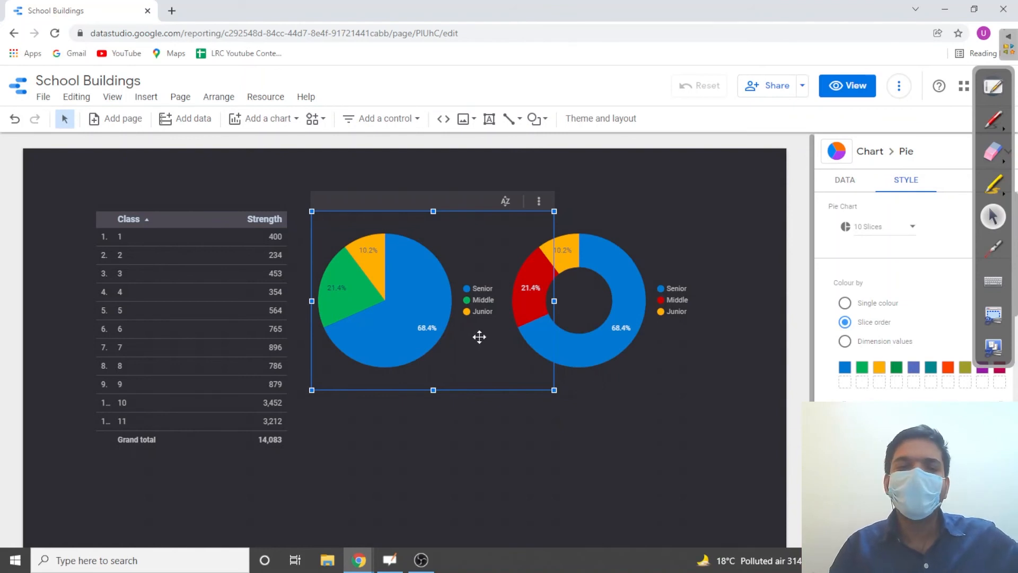
# Set the pie chart's slice labels to Value.
pyautogui.scroll(-1, 918, 335)
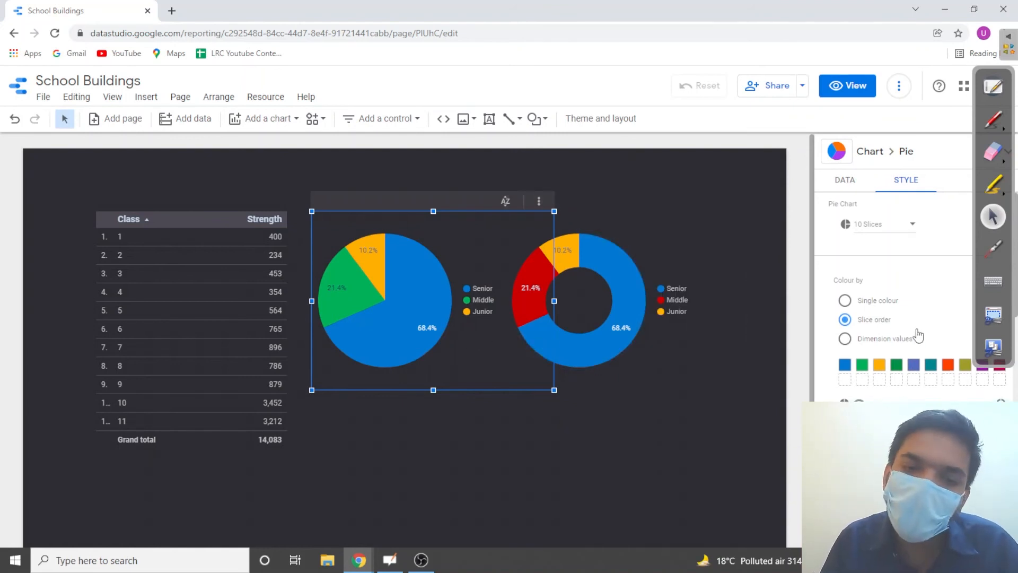
pyautogui.scroll(-5, 901, 340)
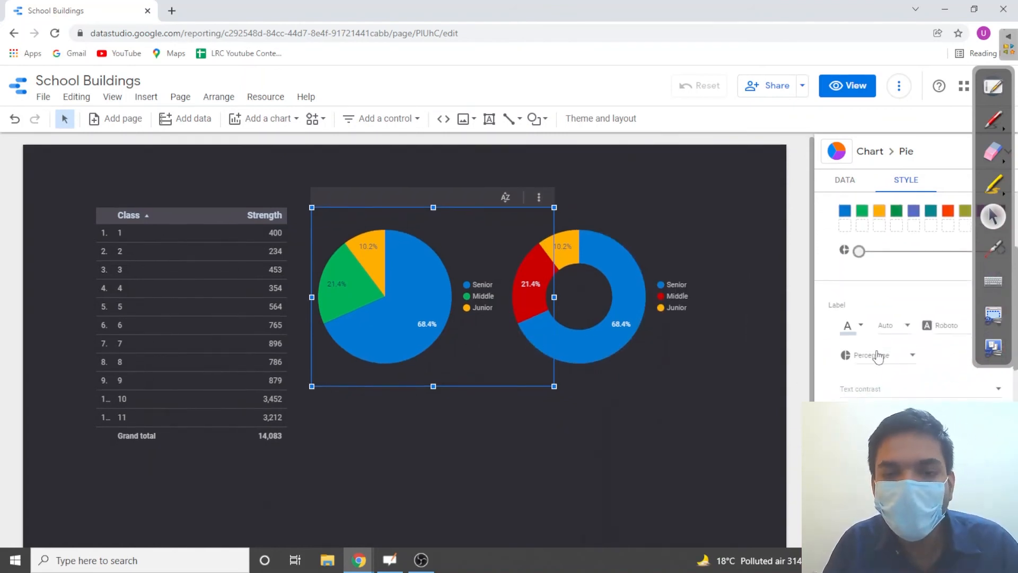
pyautogui.scroll(-3, 869, 353)
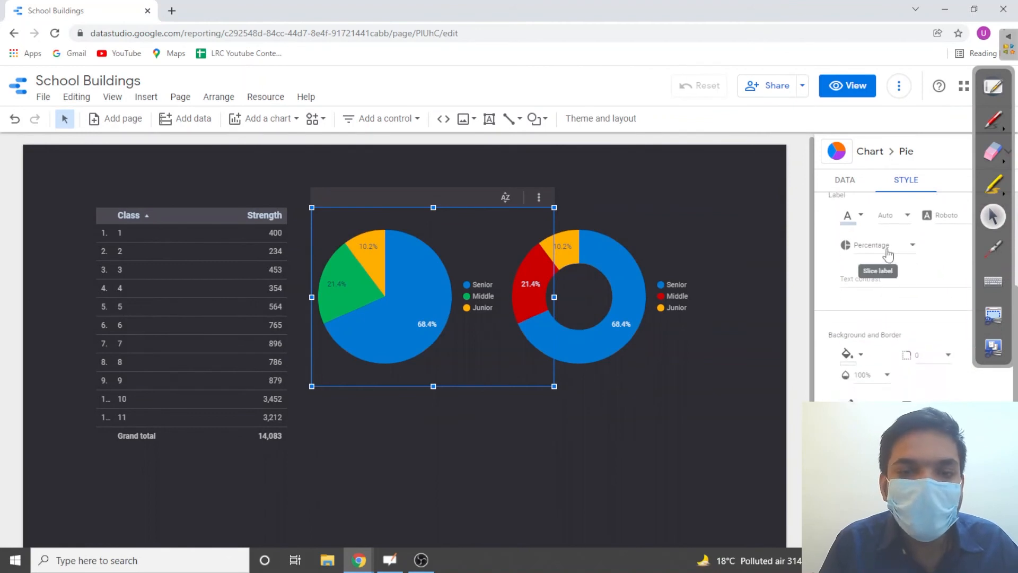
pyautogui.click(896, 252)
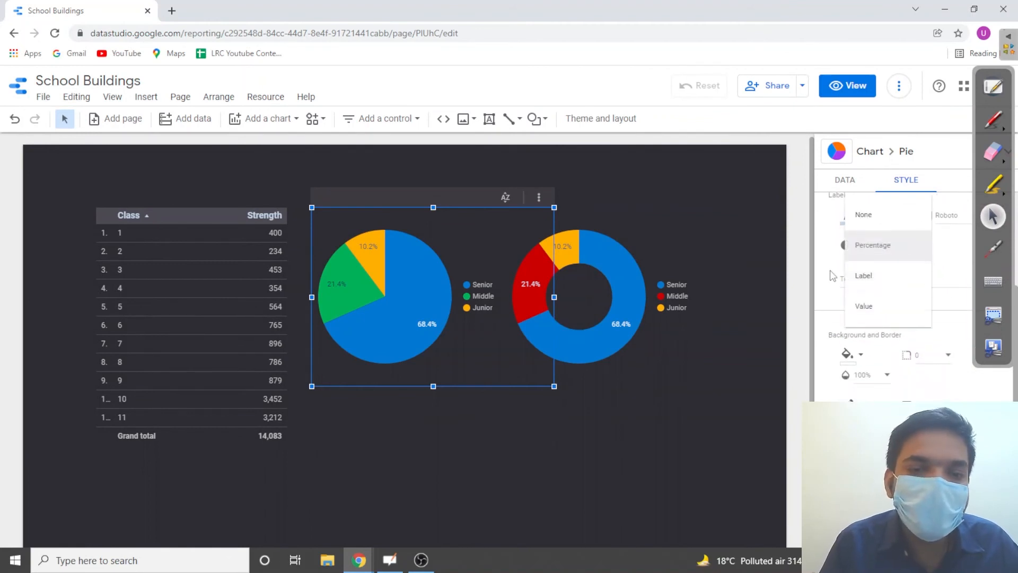
pyautogui.click(854, 310)
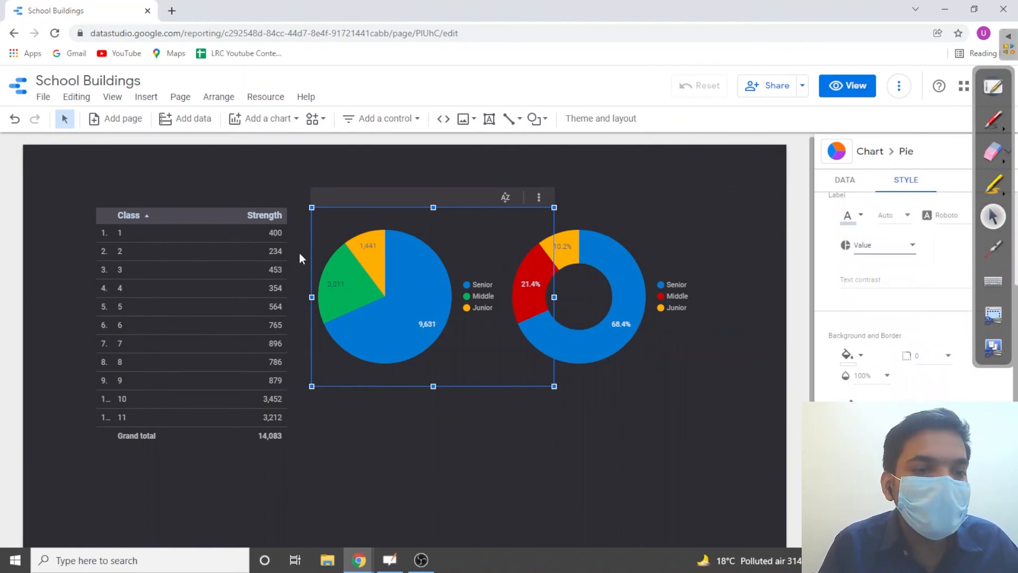
# Try Label, Percentage and None as the pie chart's slice labels, and set them to Percentage.
pyautogui.click(881, 253)
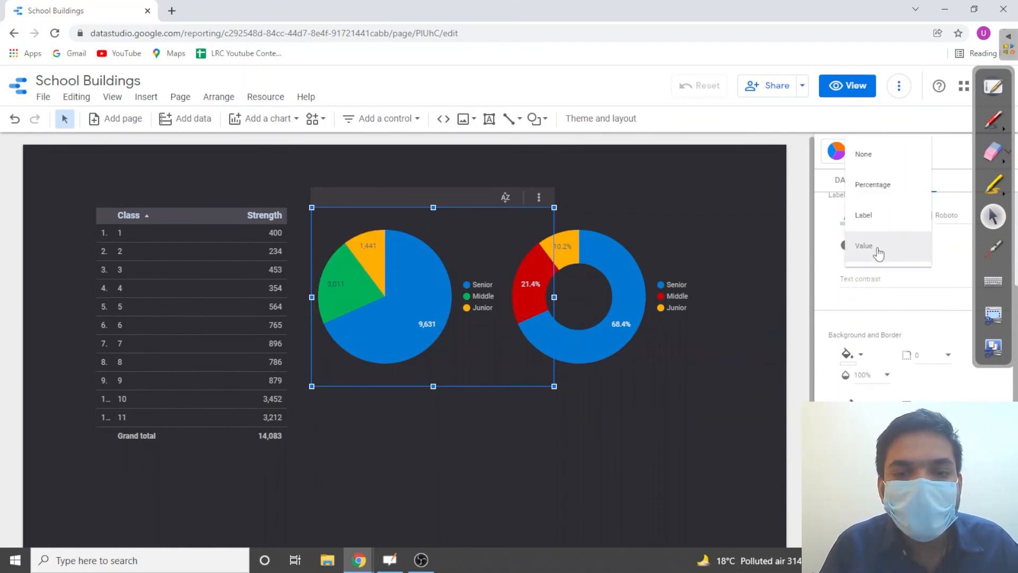
pyautogui.click(865, 216)
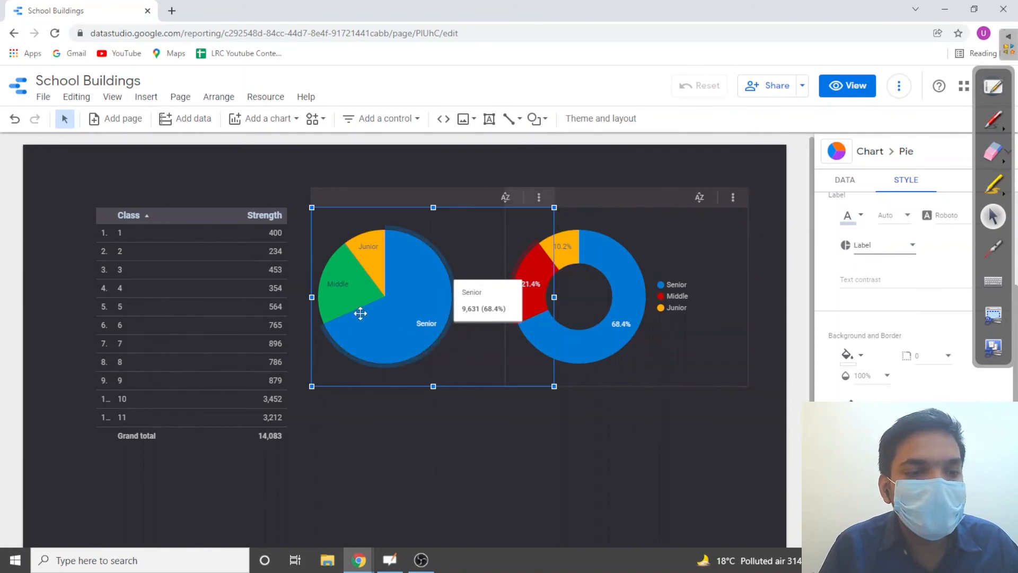
pyautogui.click(883, 259)
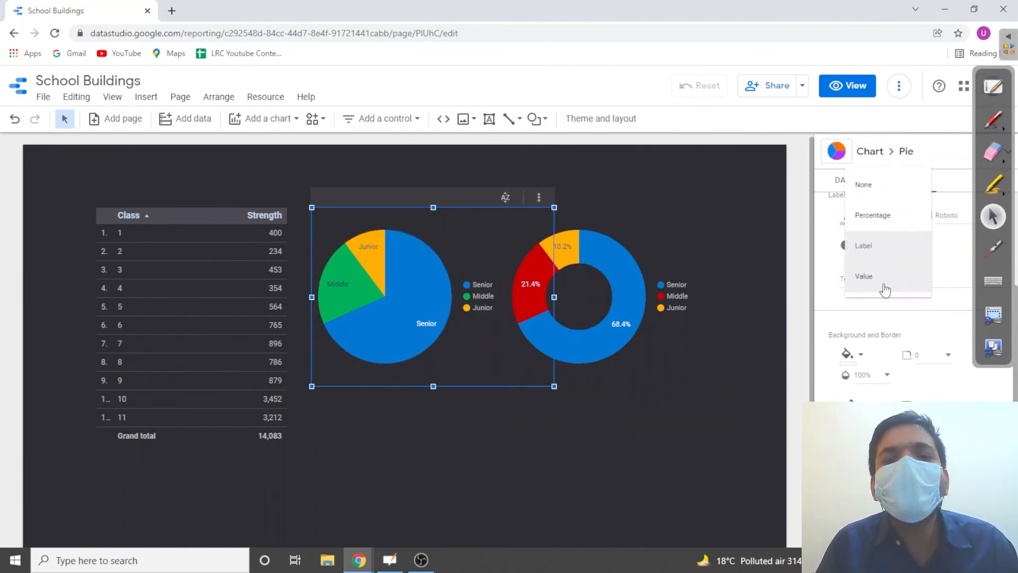
pyautogui.click(875, 216)
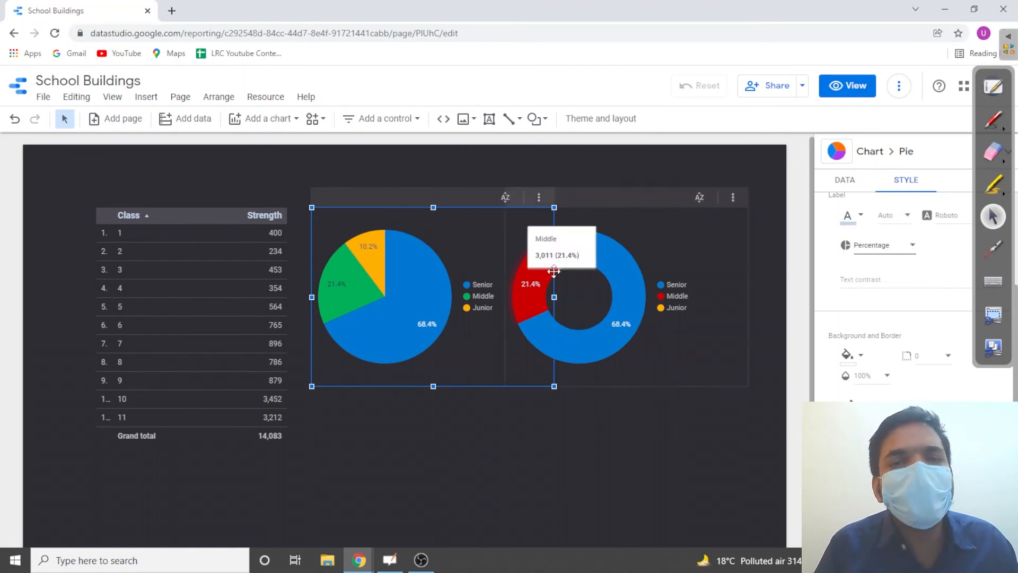
pyautogui.click(877, 244)
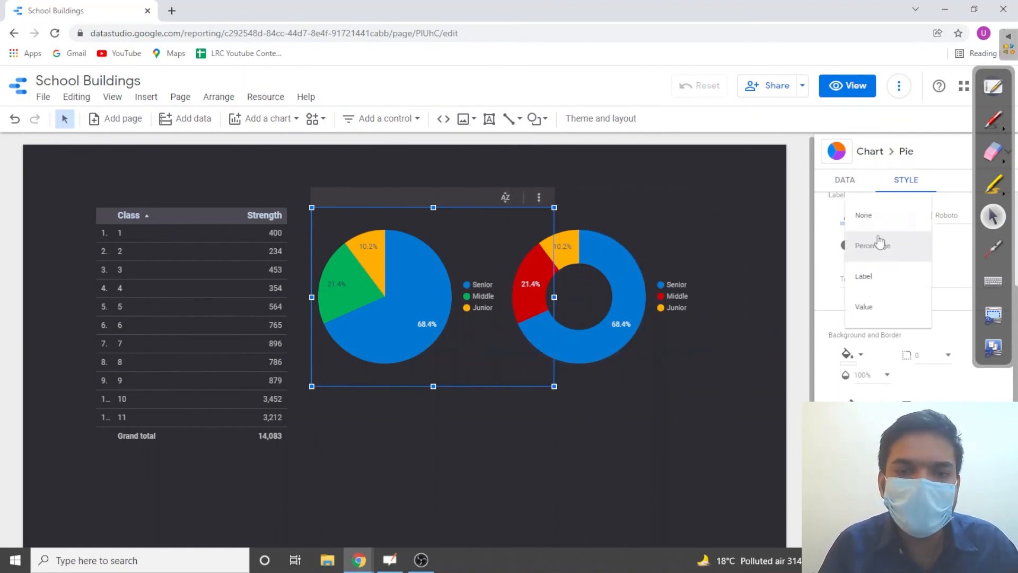
pyautogui.click(863, 215)
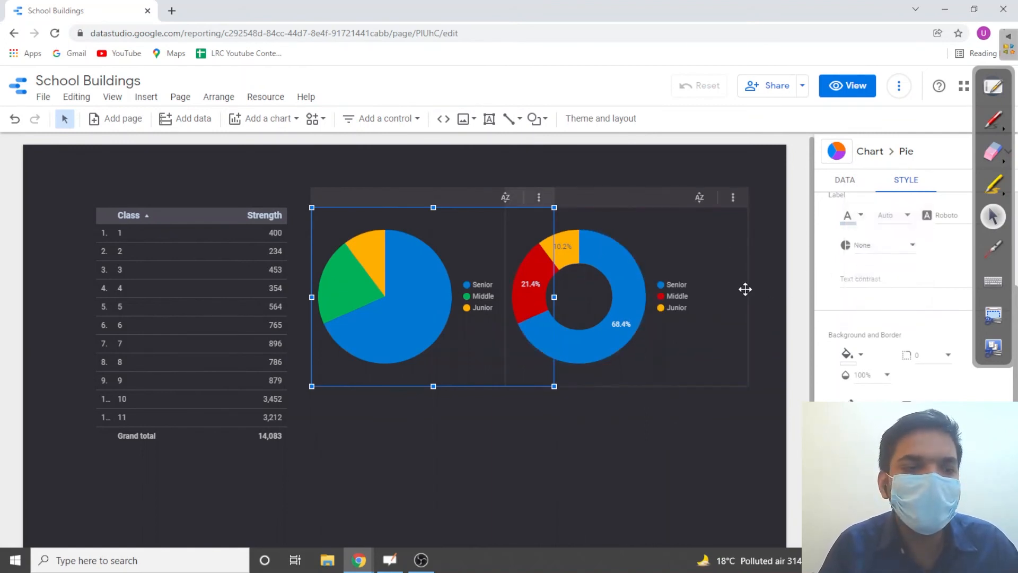
pyautogui.click(881, 249)
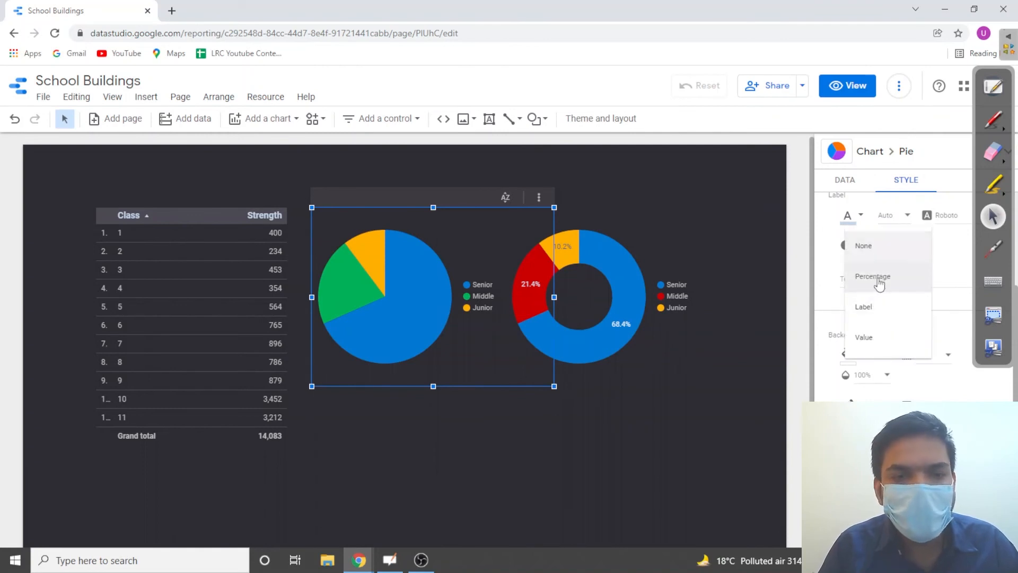
pyautogui.click(880, 282)
pyautogui.click(710, 356)
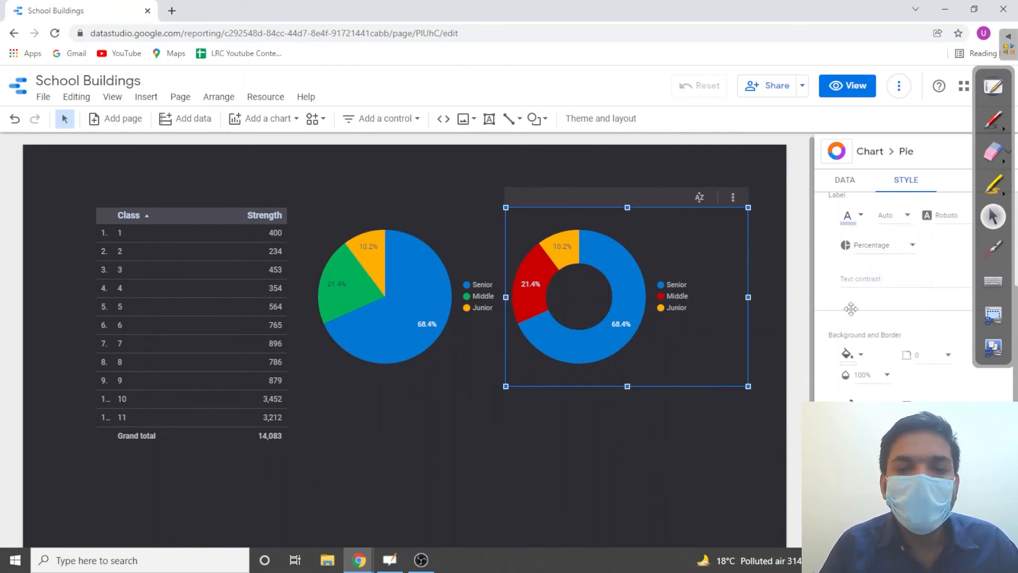
pyautogui.scroll(5, 874, 276)
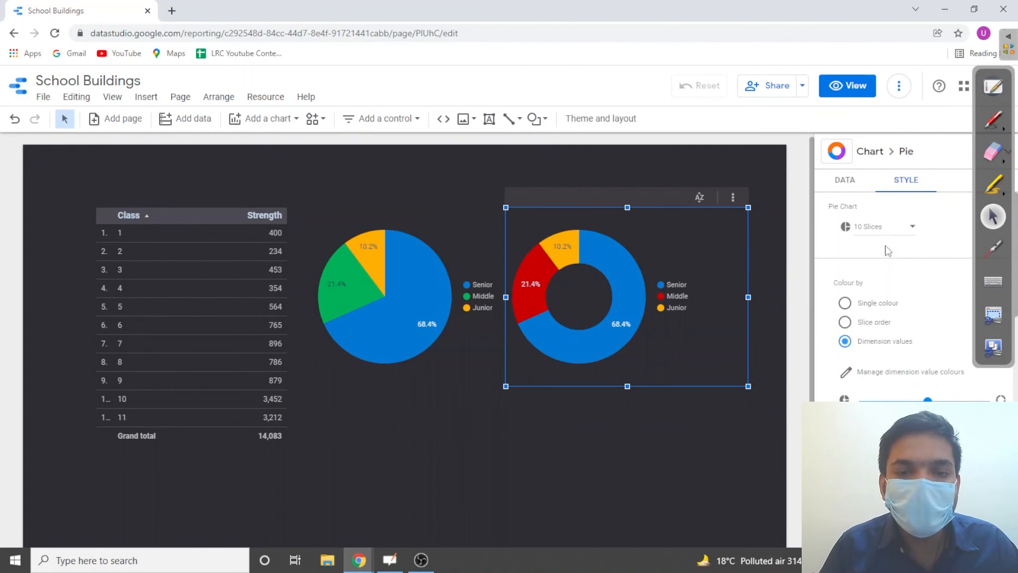
pyautogui.scroll(-5, 877, 268)
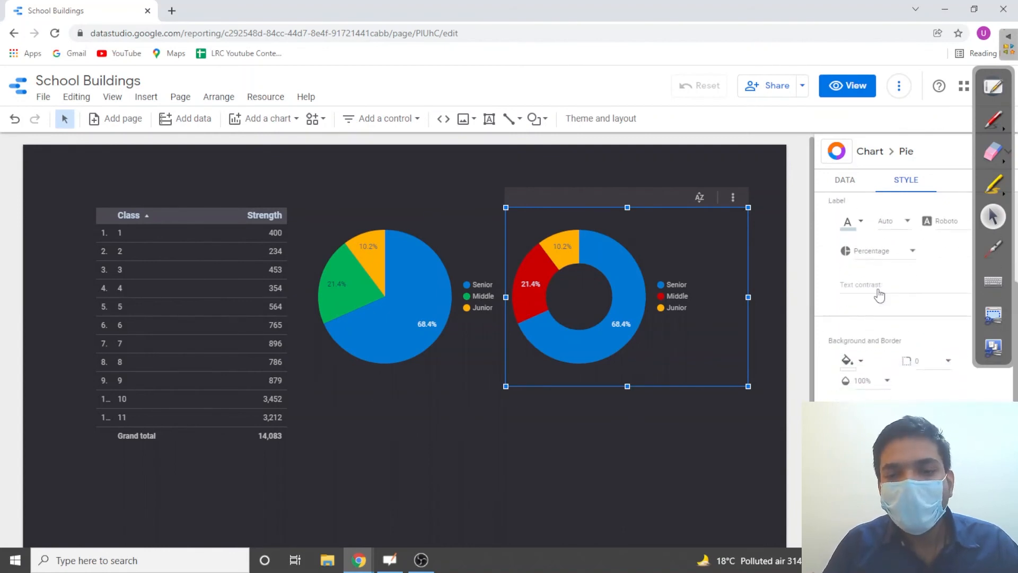
pyautogui.click(783, 308)
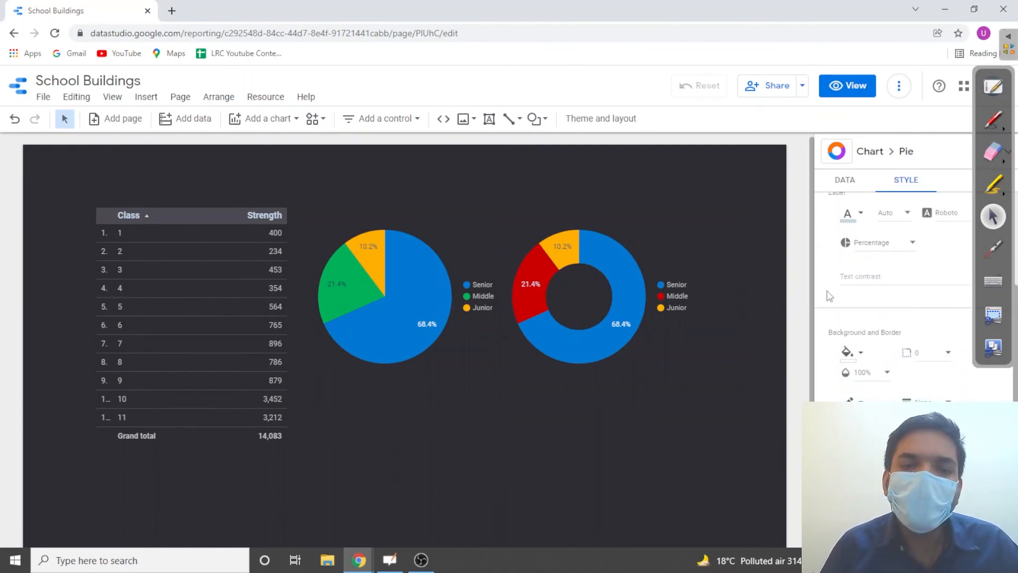
pyautogui.click(419, 279)
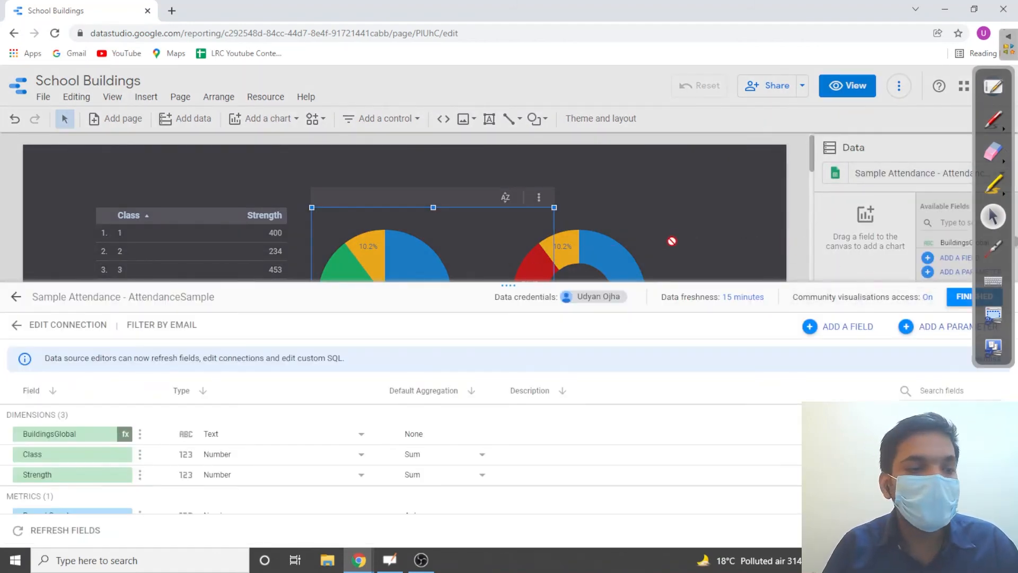
pyautogui.click(959, 300)
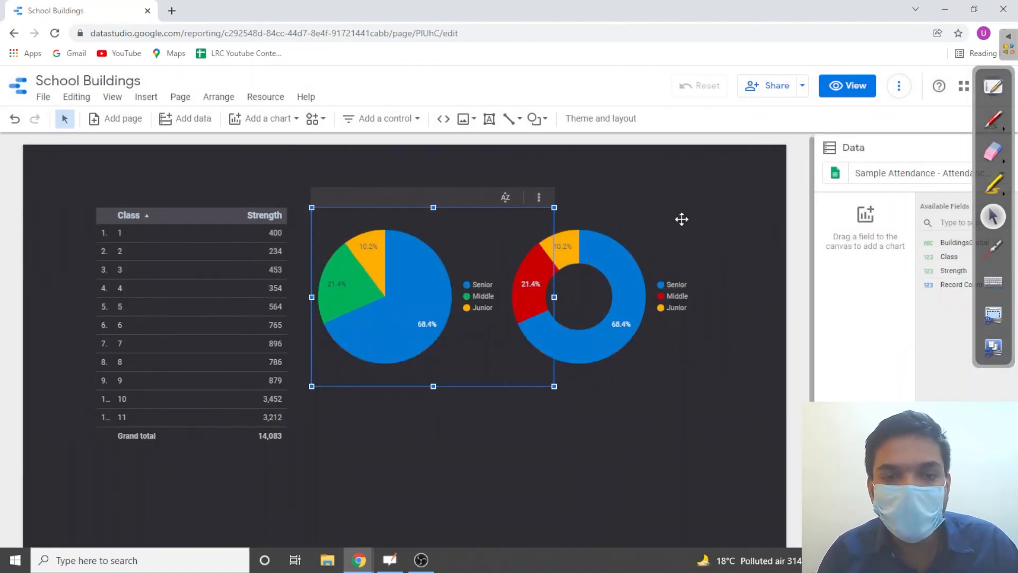
# Compare High and Low text contrast for the pie chart's slice labels, and set the contrast to High.
pyautogui.moveTo(427, 286)
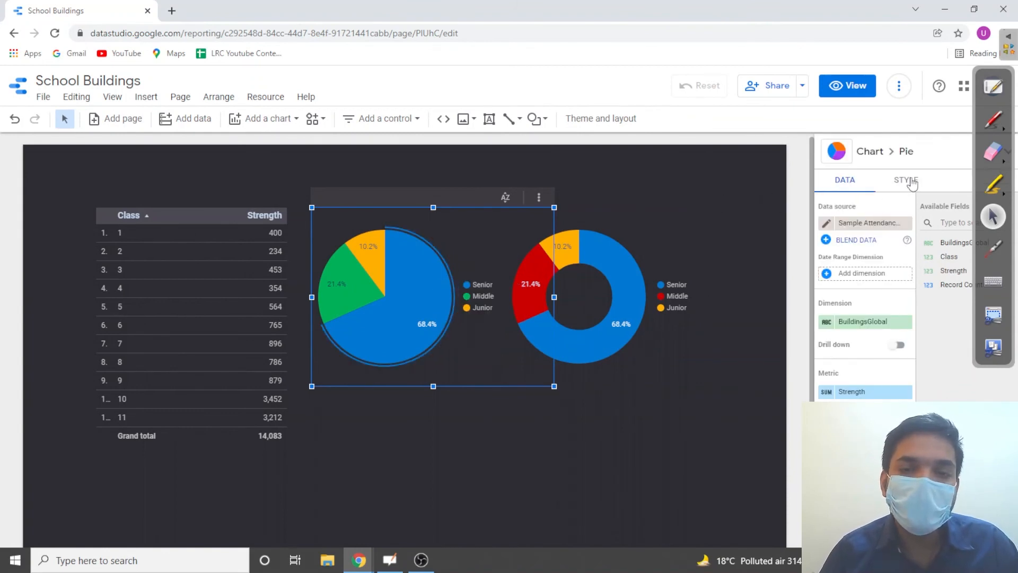
pyautogui.click(906, 188)
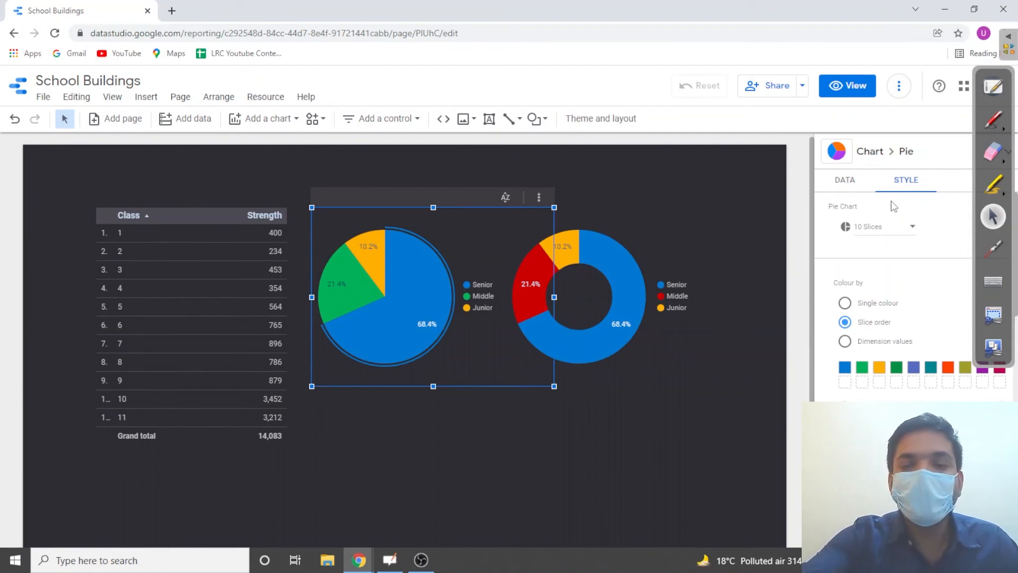
pyautogui.scroll(-5, 904, 372)
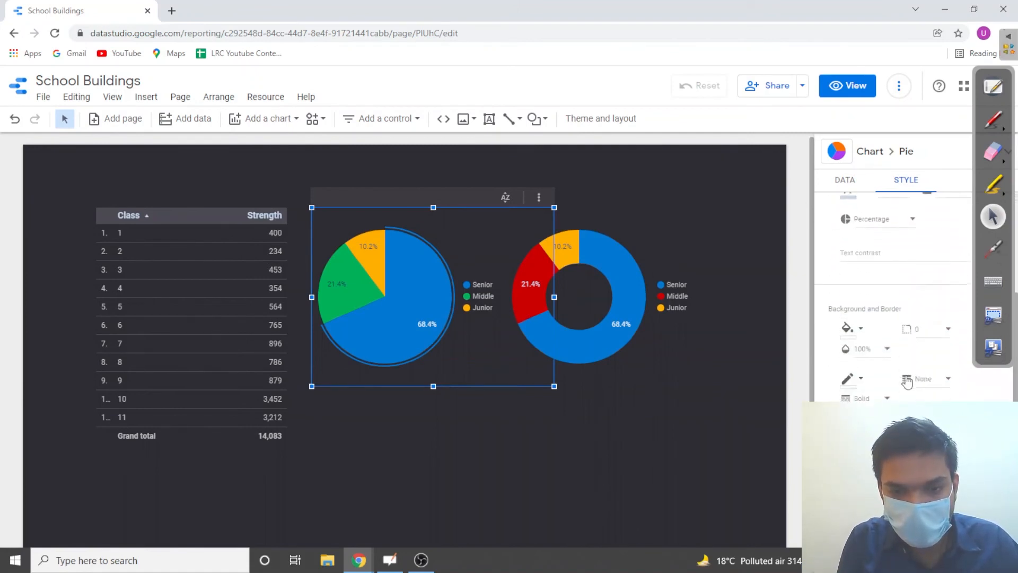
pyautogui.scroll(-2, 907, 380)
pyautogui.scroll(3, 907, 380)
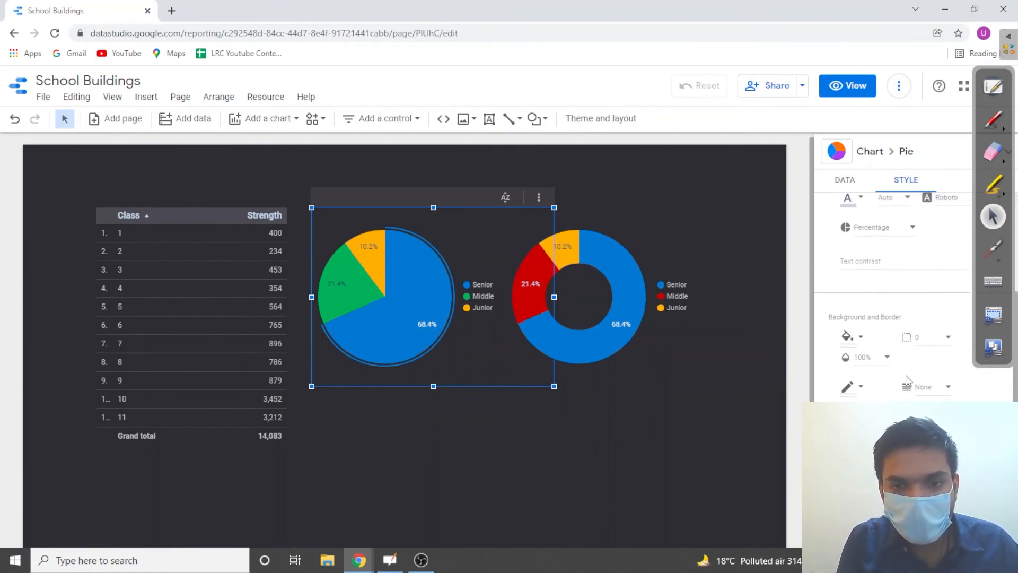
pyautogui.click(888, 268)
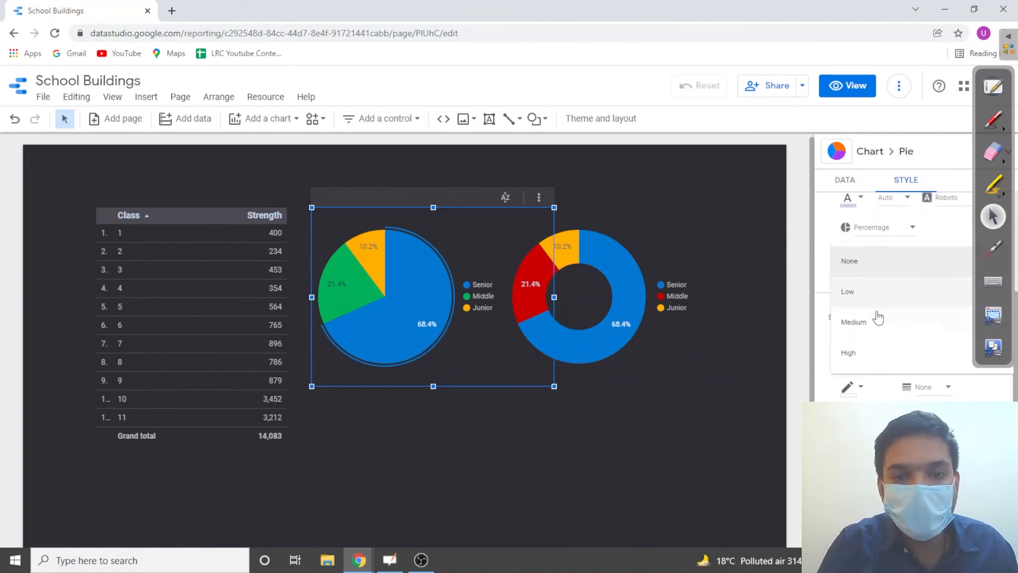
pyautogui.click(865, 352)
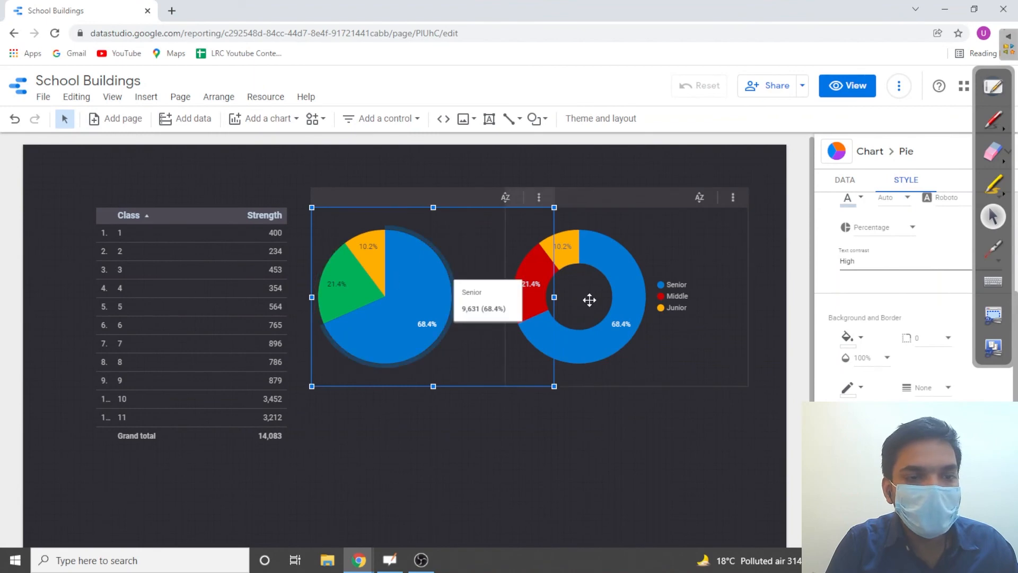
pyautogui.click(876, 266)
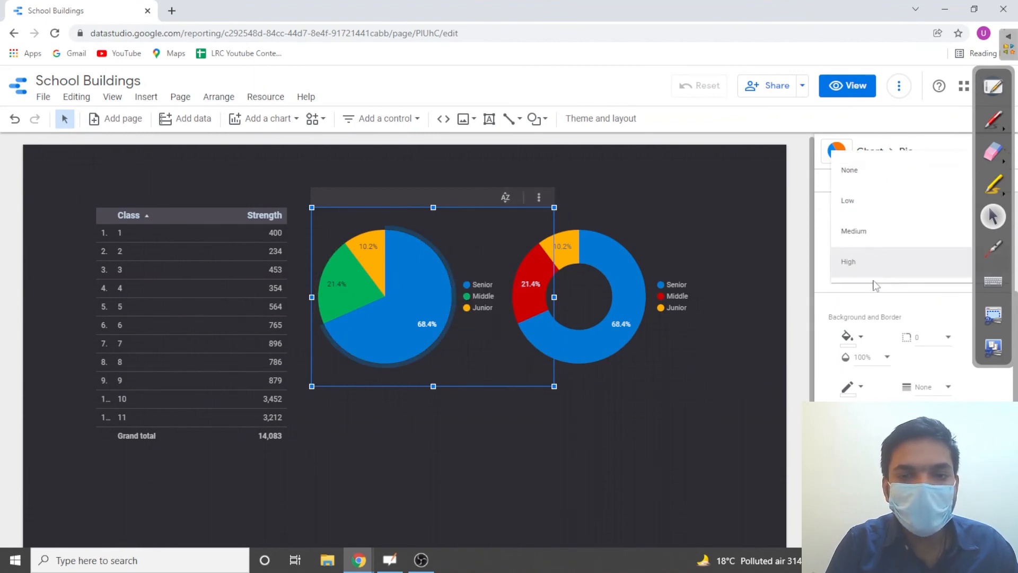
pyautogui.click(871, 205)
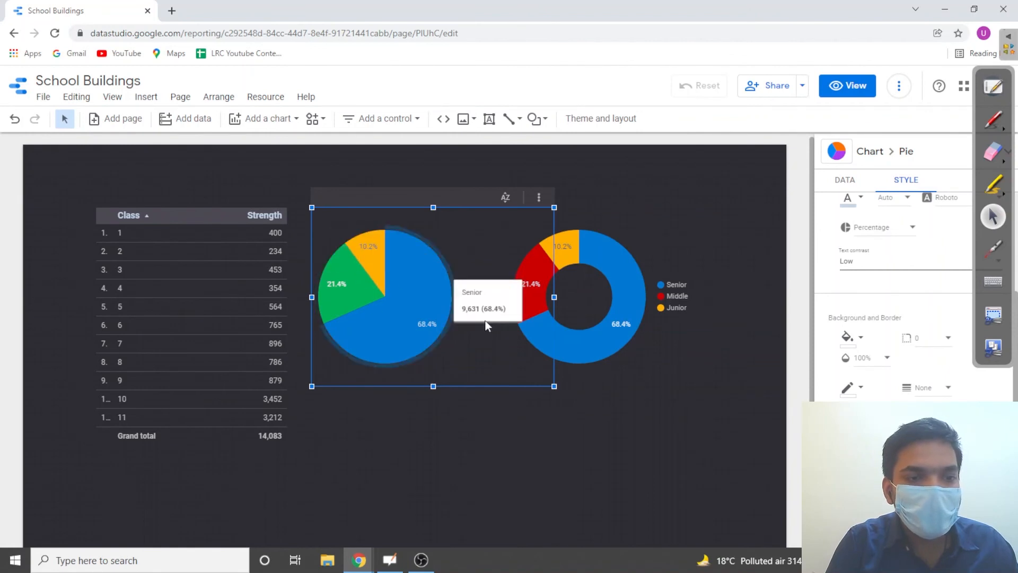
pyautogui.click(930, 269)
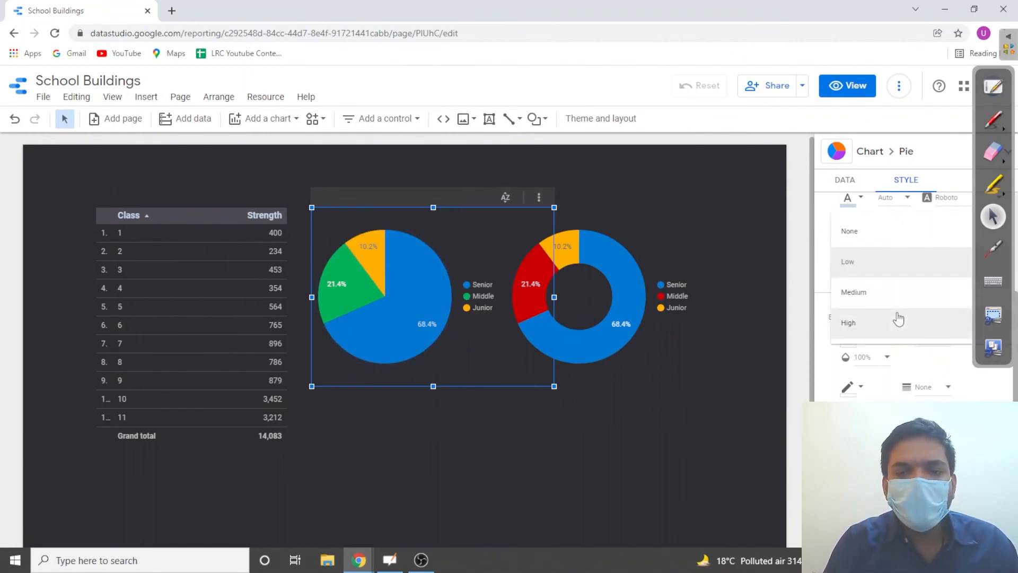
pyautogui.click(898, 318)
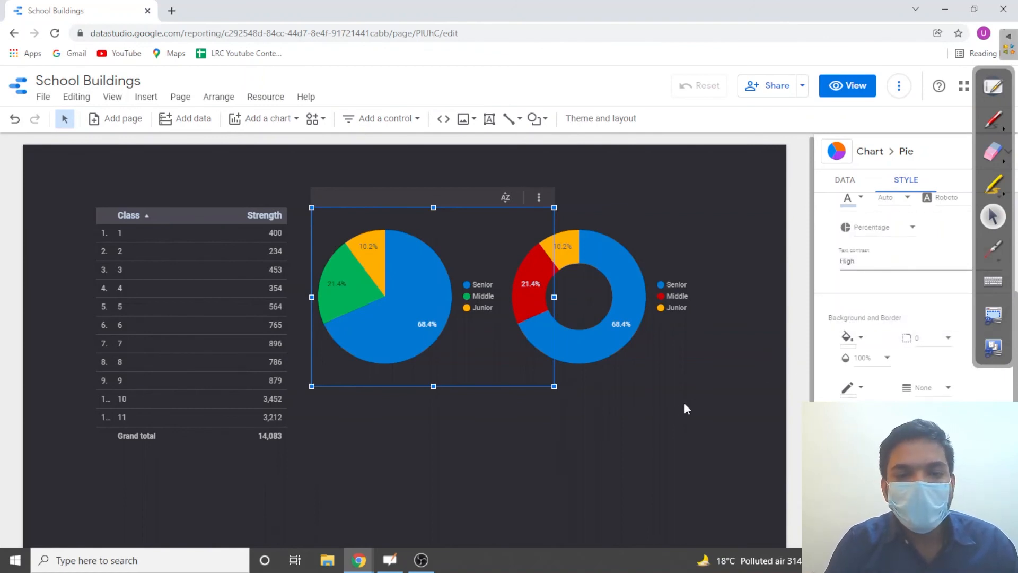
# Examine the pie chart's background and border, legend and chart header style settings.
pyautogui.scroll(-1, 880, 387)
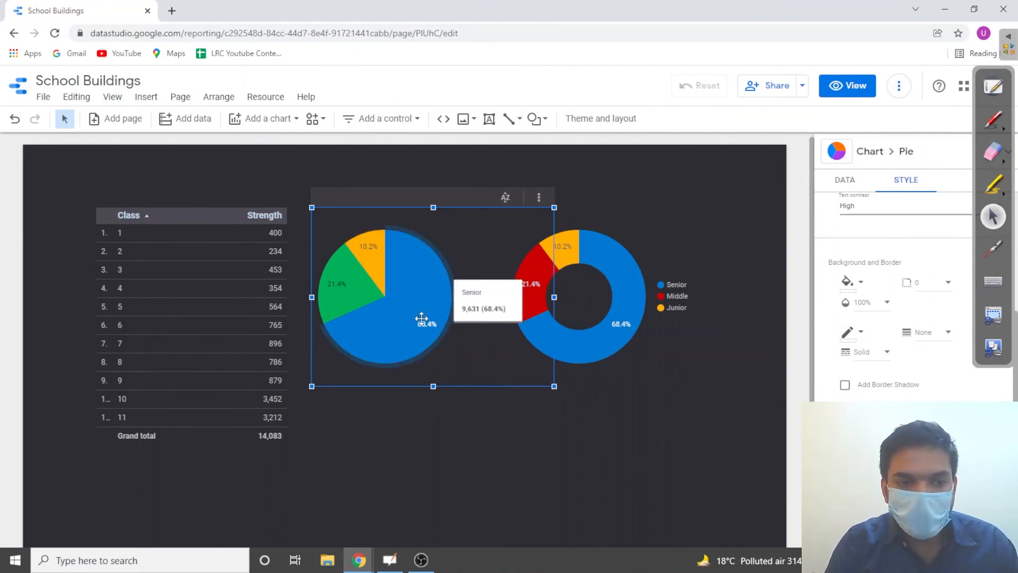
pyautogui.scroll(-1, 833, 234)
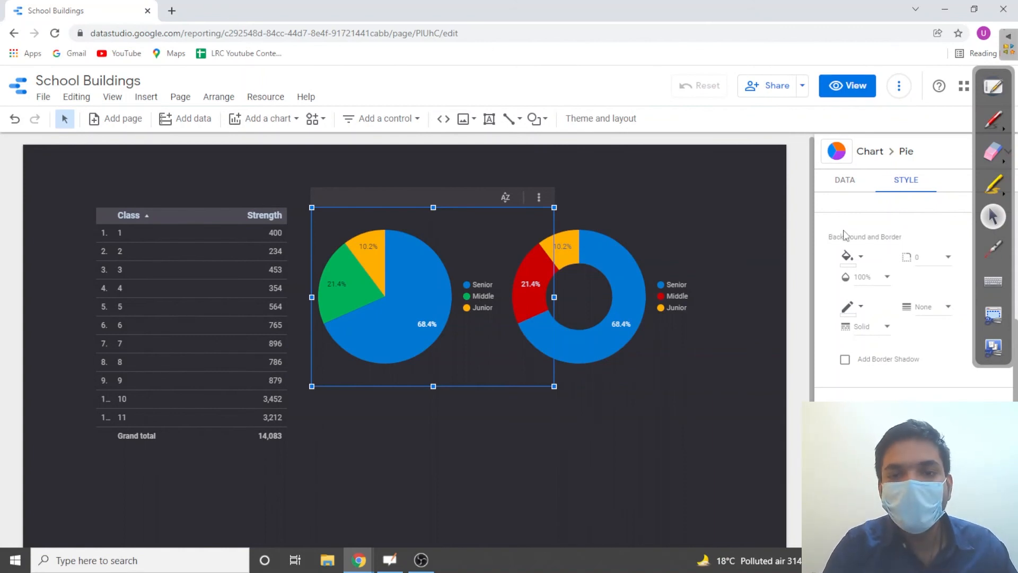
pyautogui.scroll(-2, 869, 241)
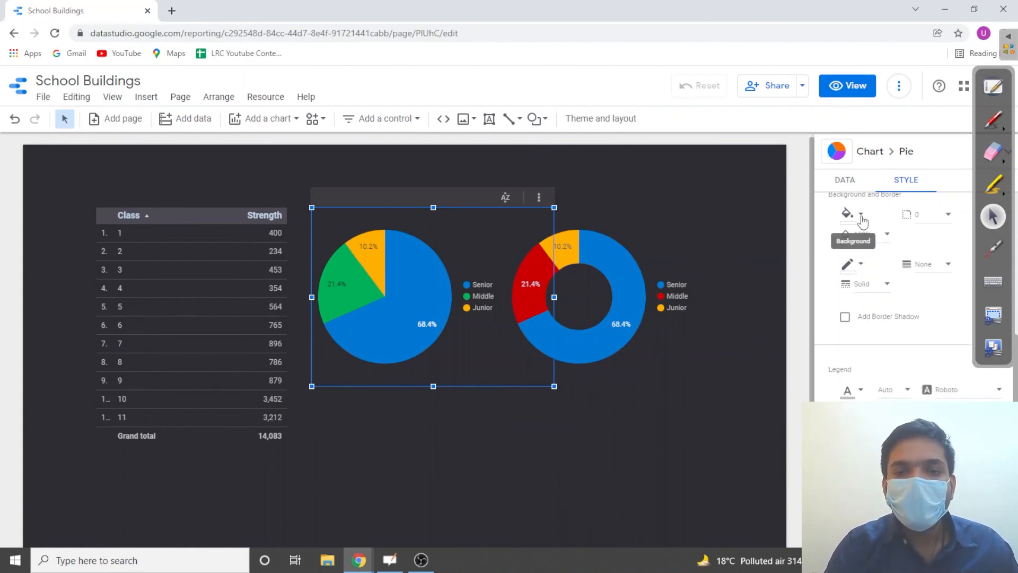
pyautogui.scroll(-3, 884, 328)
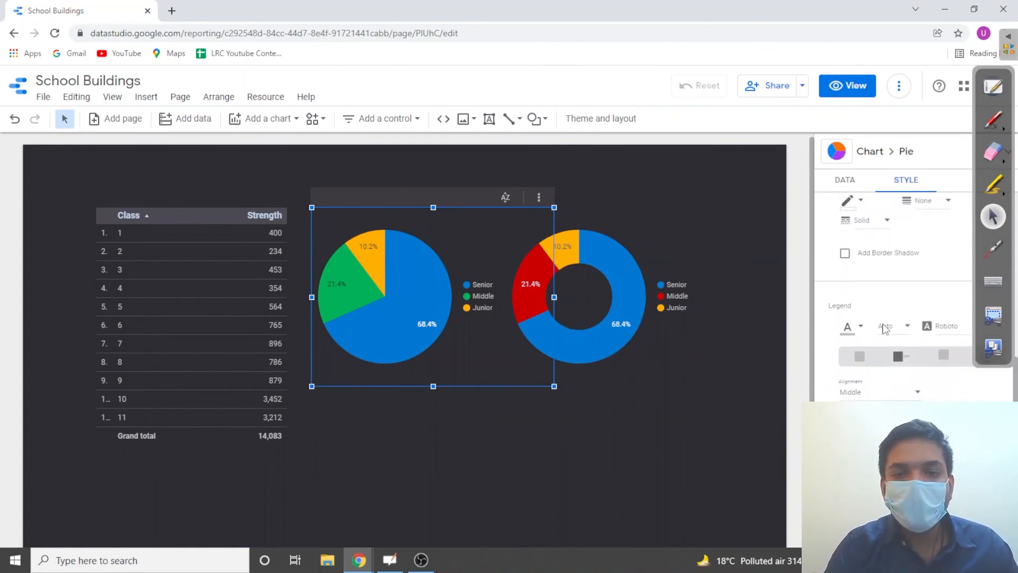
pyautogui.scroll(-6, 859, 329)
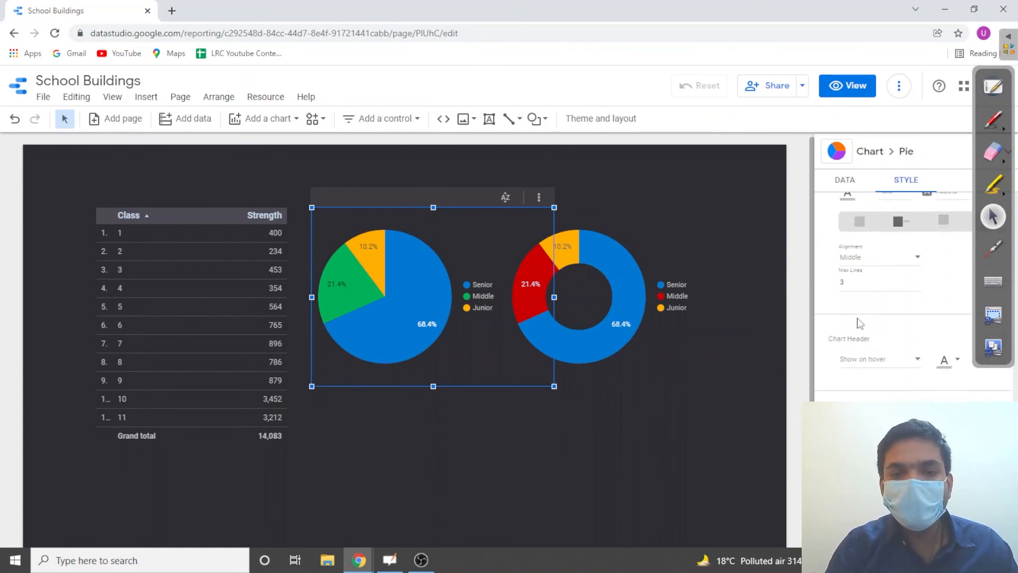
pyautogui.scroll(3, 848, 287)
pyautogui.scroll(-5, 837, 350)
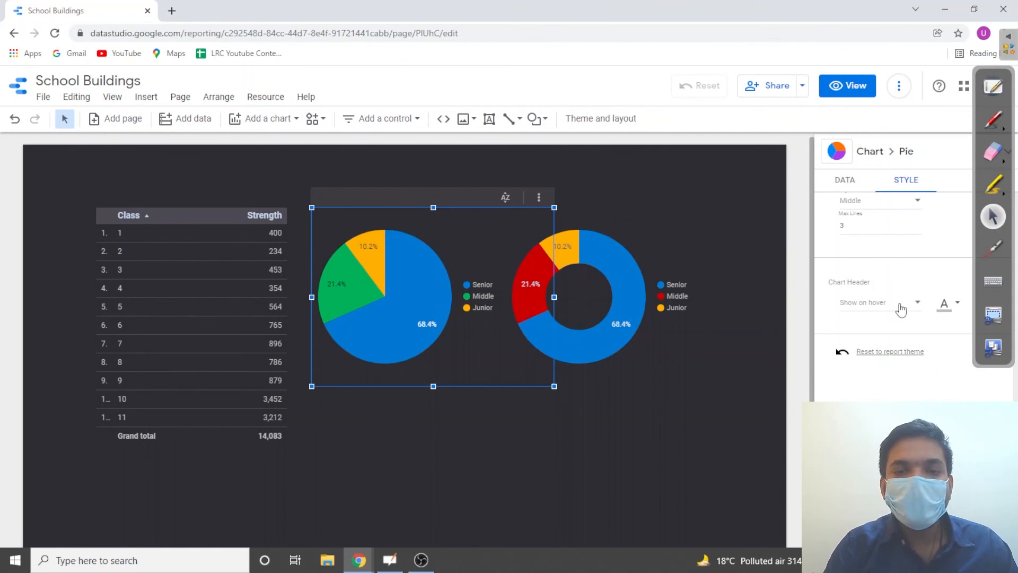
pyautogui.moveTo(420, 267)
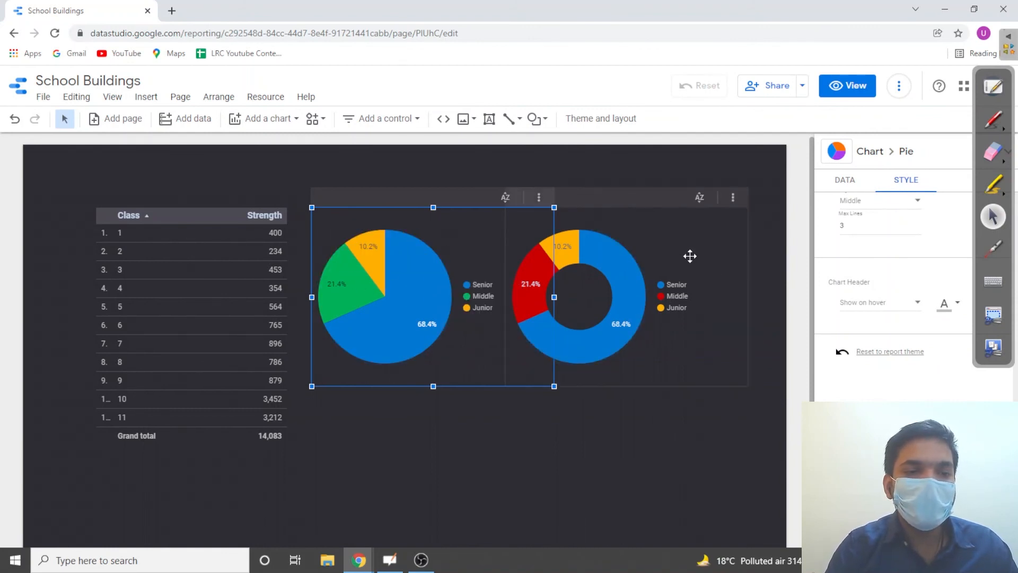
pyautogui.scroll(1, 763, 381)
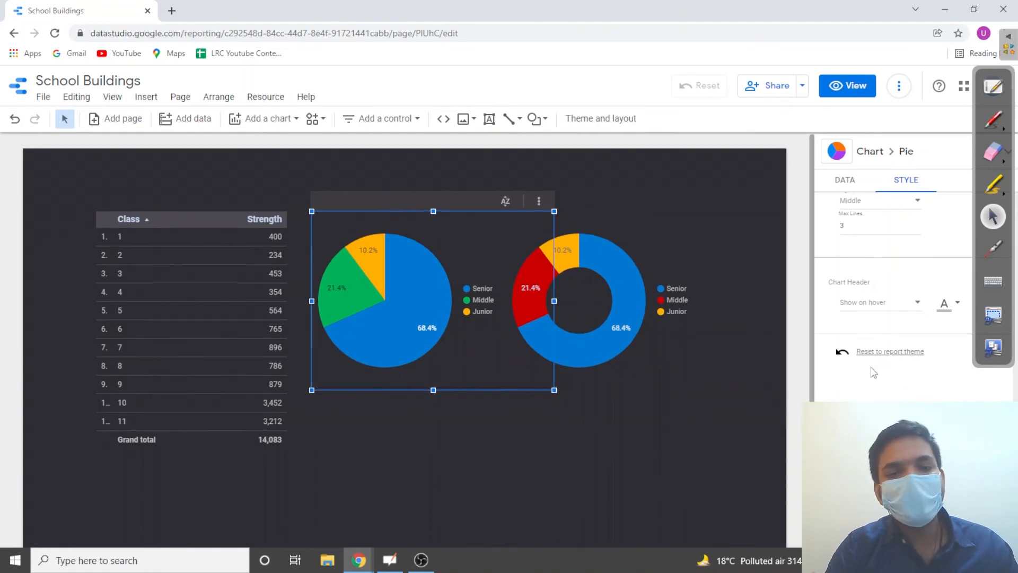
# Colour the donut chart by slice order instead of dimension values.
pyautogui.scroll(5, 872, 371)
pyautogui.click(602, 318)
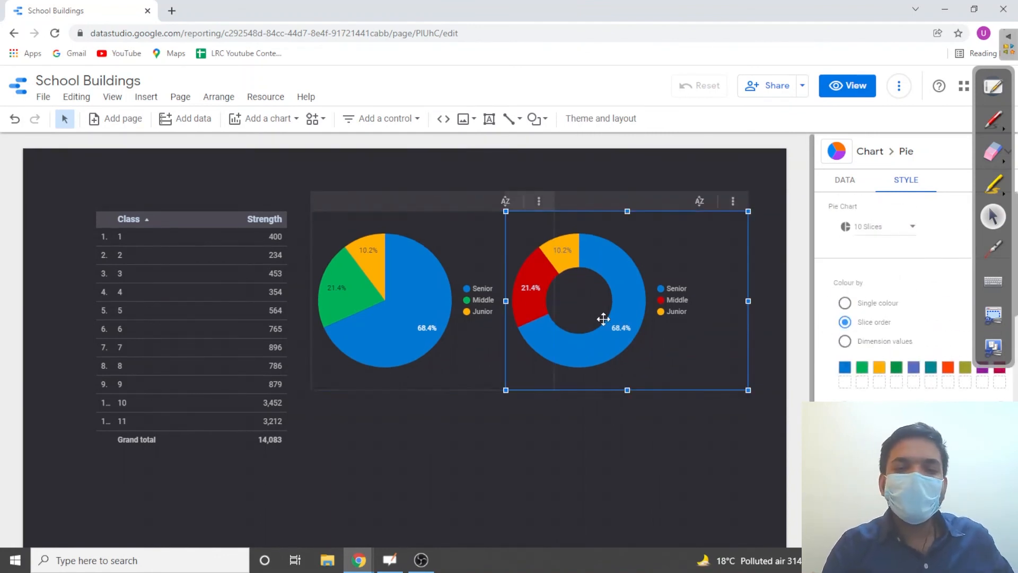
pyautogui.click(845, 340)
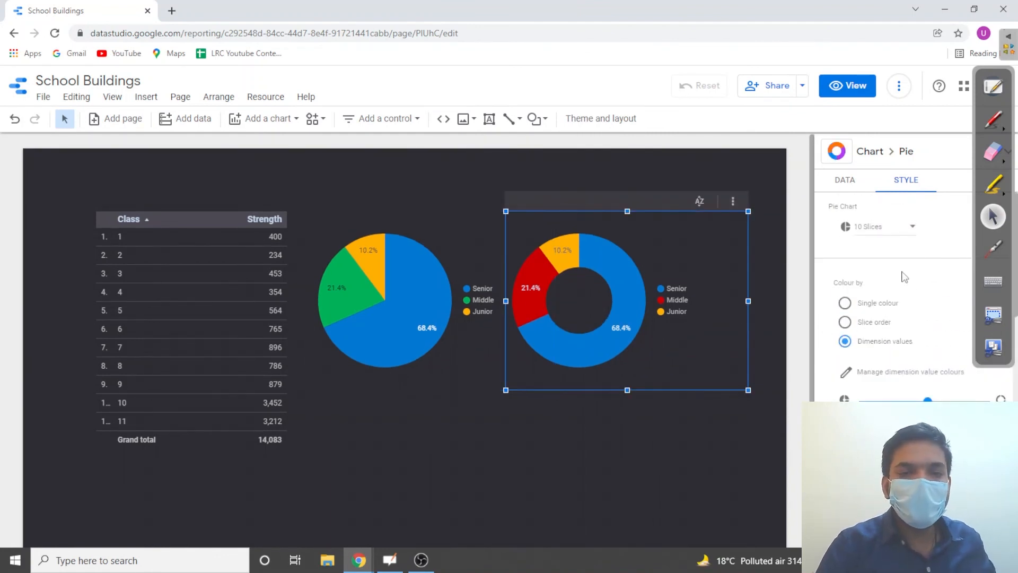
pyautogui.scroll(-1, 848, 297)
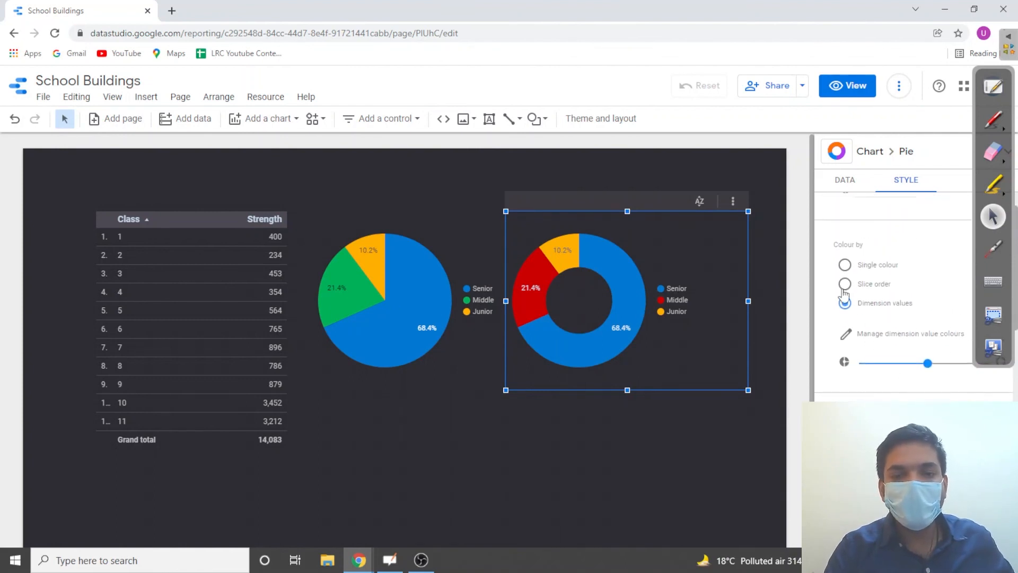
pyautogui.click(844, 286)
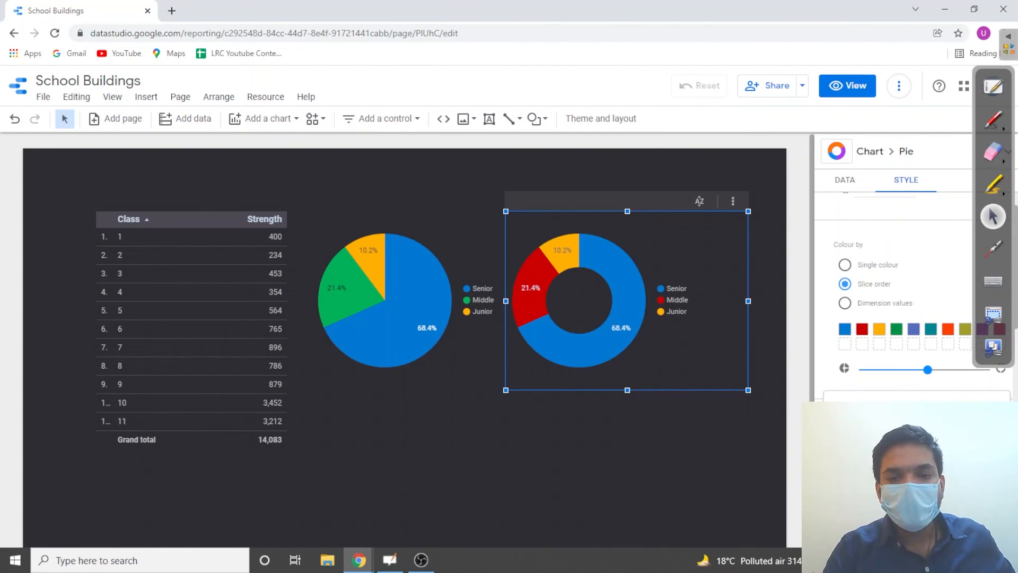
# Colour the donut chart's Middle slice green and make its centre hole slightly smaller.
pyautogui.click(896, 466)
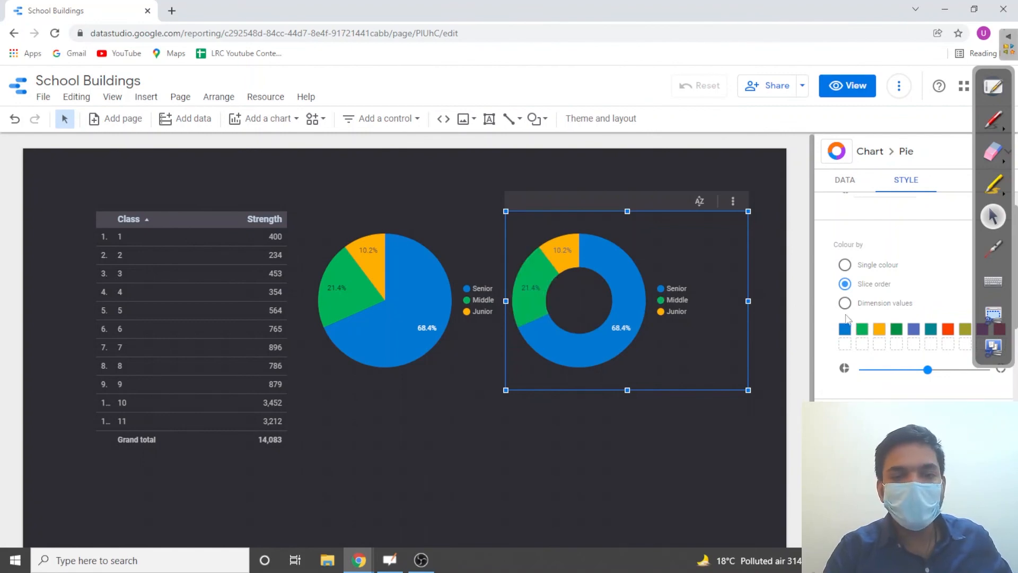
pyautogui.scroll(-3, 860, 317)
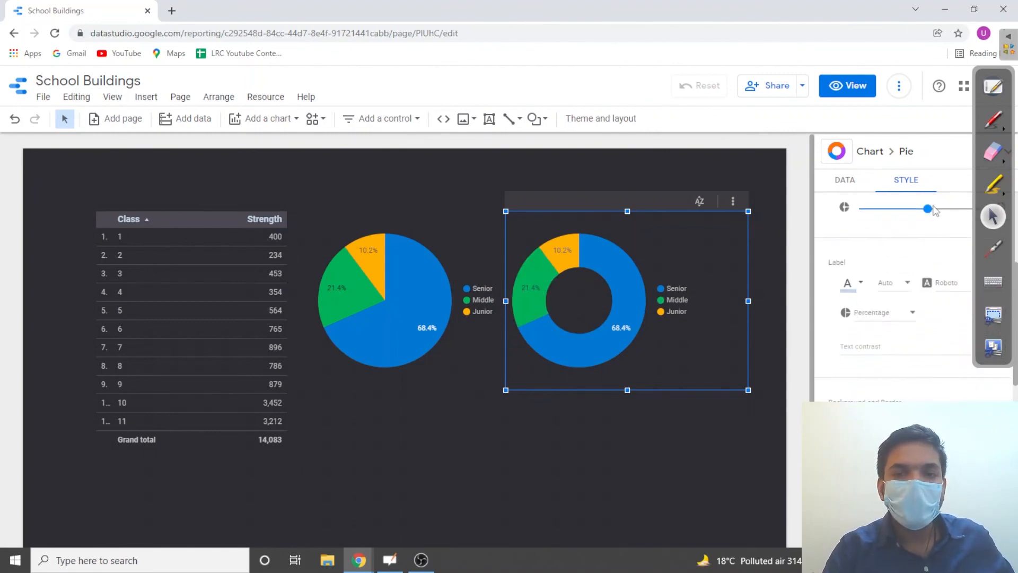
pyautogui.moveTo(930, 211)
pyautogui.mouseDown()
pyautogui.moveTo(859, 210)
pyautogui.moveTo(922, 210)
pyautogui.mouseUp()
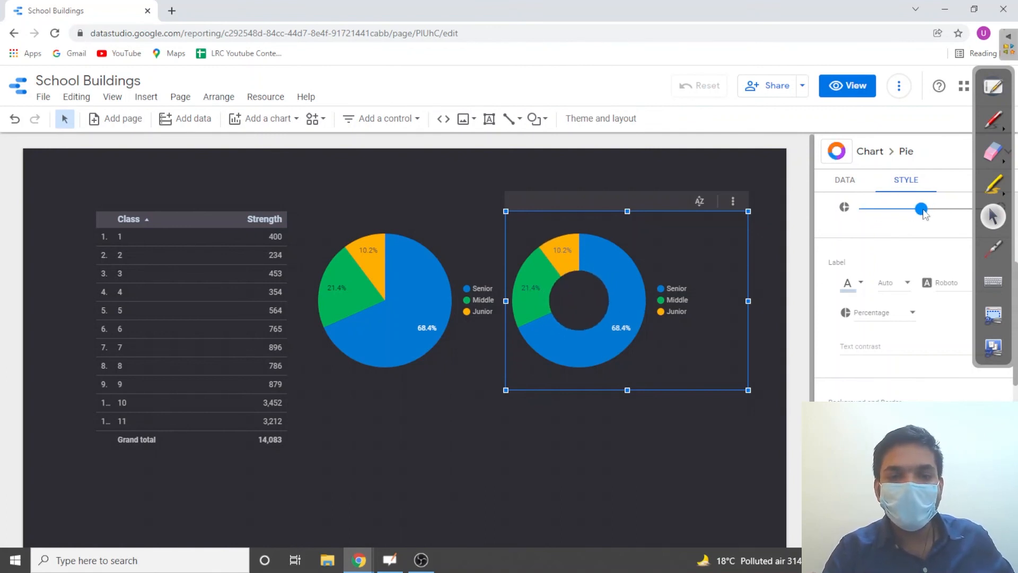
# Review the donut chart's label, background and border, and legend style settings, and its data setup.
pyautogui.scroll(-2, 885, 289)
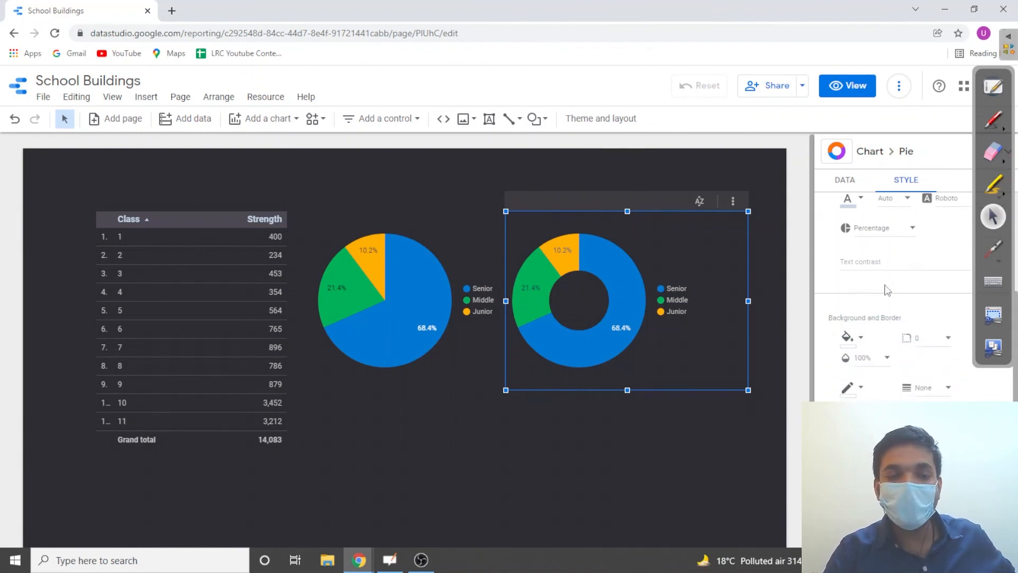
pyautogui.scroll(1, 887, 291)
pyautogui.scroll(-4, 872, 331)
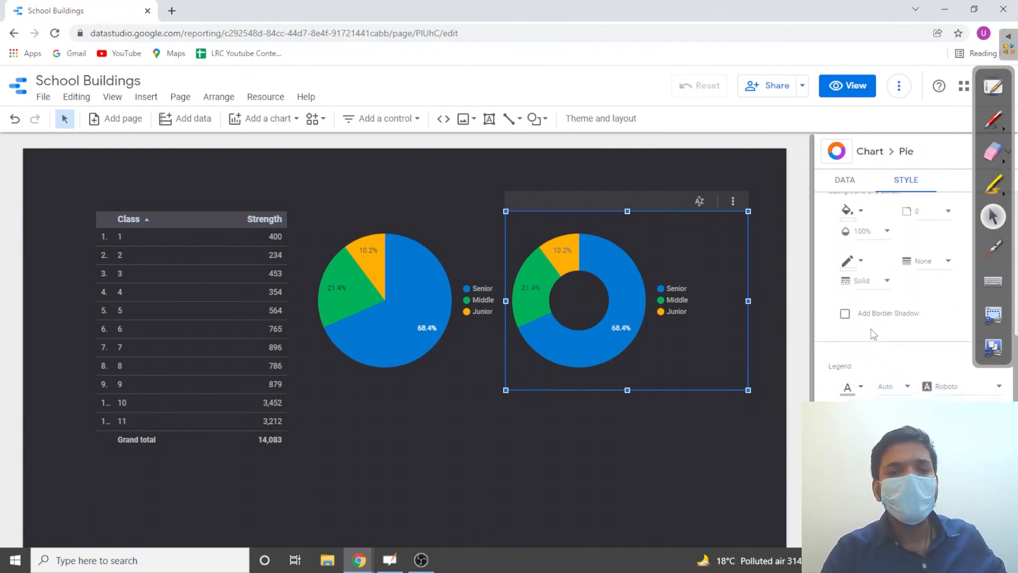
pyautogui.scroll(5, 872, 333)
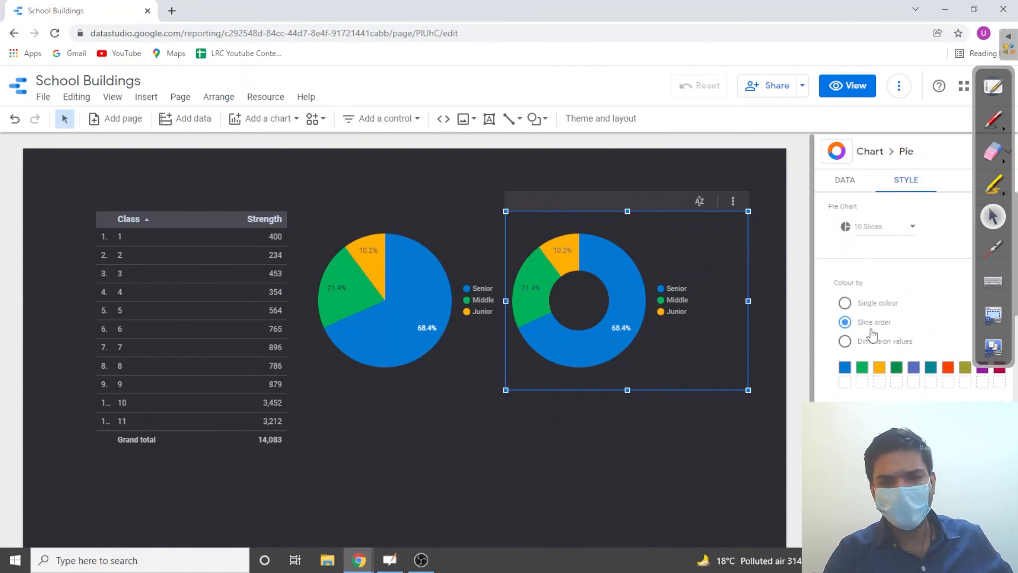
pyautogui.click(850, 185)
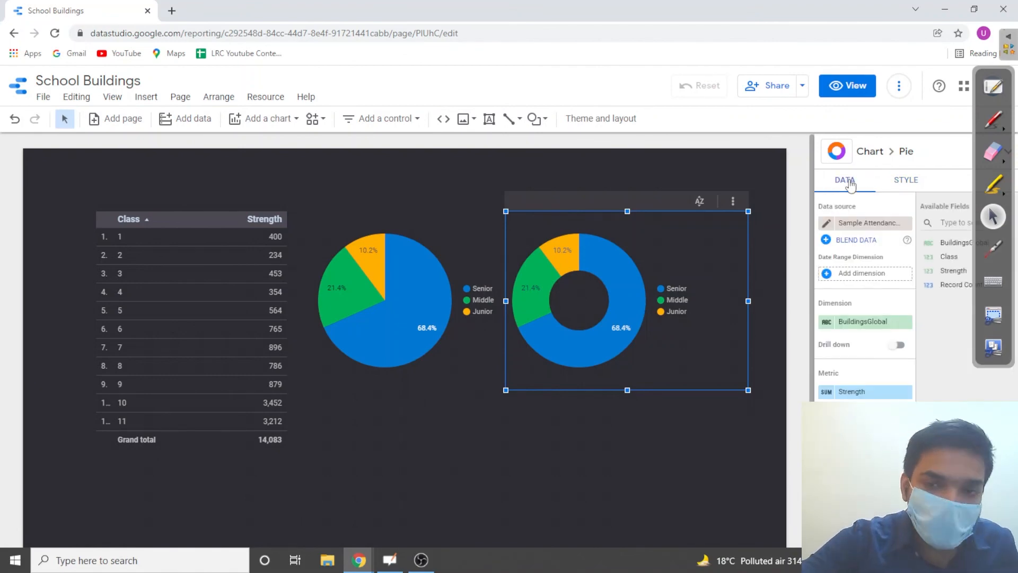
# Deselect the donut chart, handwrite example numbers in green ink below the charts, and erase all the ink.
pyautogui.click(993, 119)
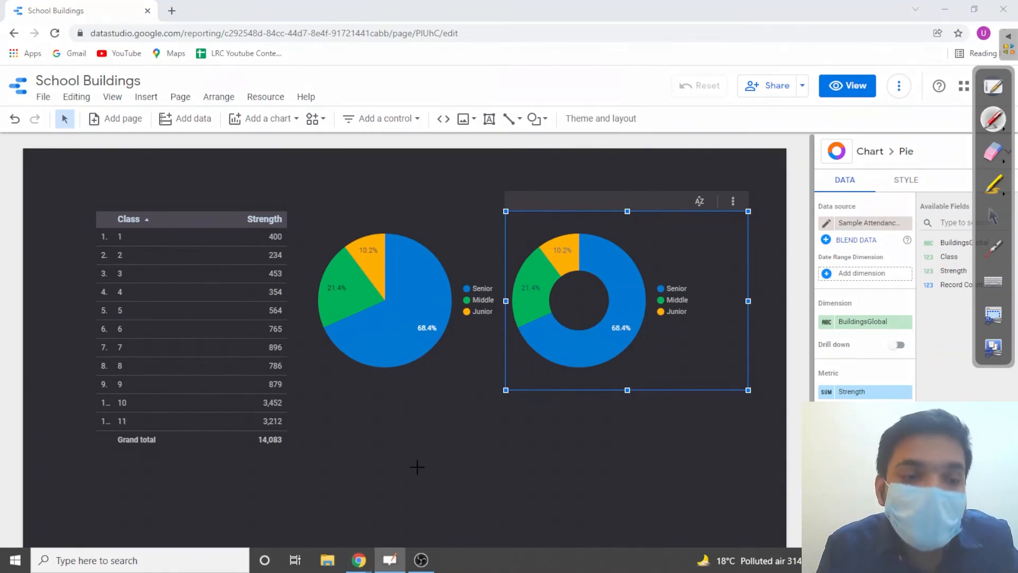
pyautogui.click(993, 216)
pyautogui.click(618, 444)
pyautogui.click(993, 119)
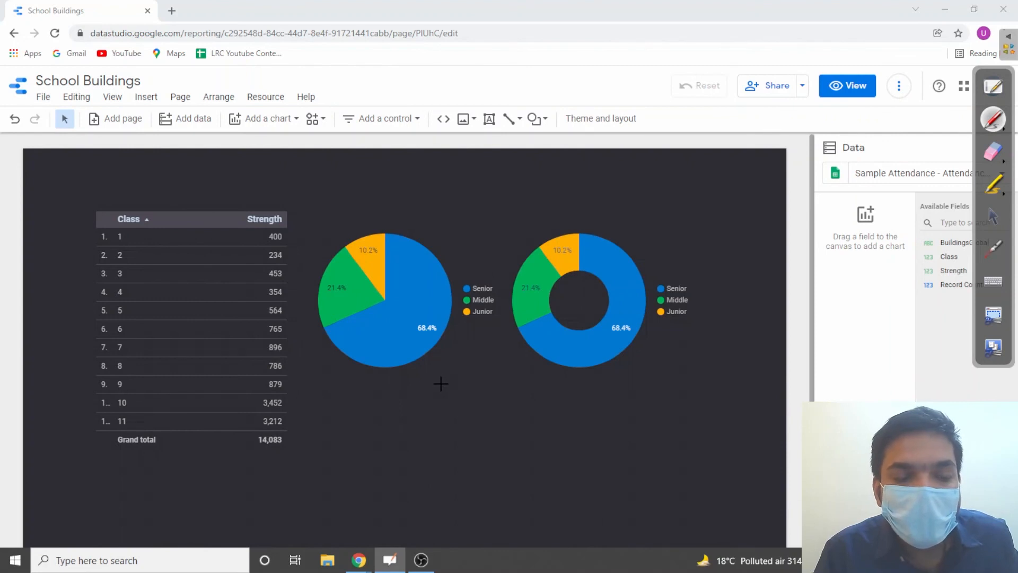
pyautogui.moveTo(441, 383)
pyautogui.mouseDown()
pyautogui.moveTo(461, 406)
pyautogui.moveTo(414, 417)
pyautogui.mouseUp()
pyautogui.moveTo(408, 381)
pyautogui.mouseDown()
pyautogui.moveTo(439, 375)
pyautogui.moveTo(466, 398)
pyautogui.mouseUp()
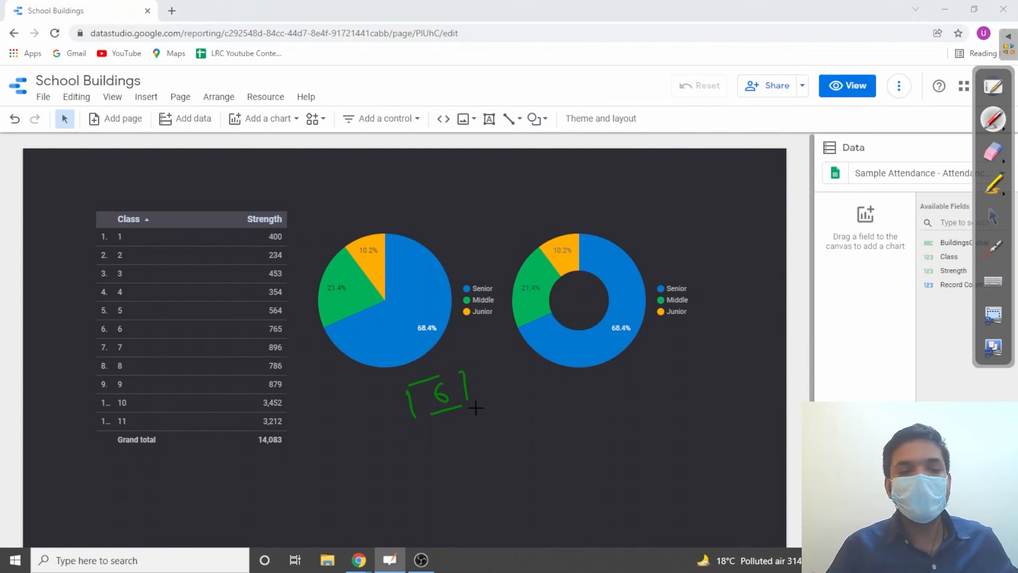
pyautogui.moveTo(469, 411); pyautogui.dragTo(510, 398)
pyautogui.moveTo(448, 449); pyautogui.dragTo(456, 462)
pyautogui.moveTo(466, 455); pyautogui.dragTo(506, 444)
pyautogui.moveTo(573, 411)
pyautogui.mouseDown()
pyautogui.moveTo(571, 430)
pyautogui.moveTo(597, 413)
pyautogui.moveTo(662, 432)
pyautogui.moveTo(683, 425)
pyautogui.mouseUp()
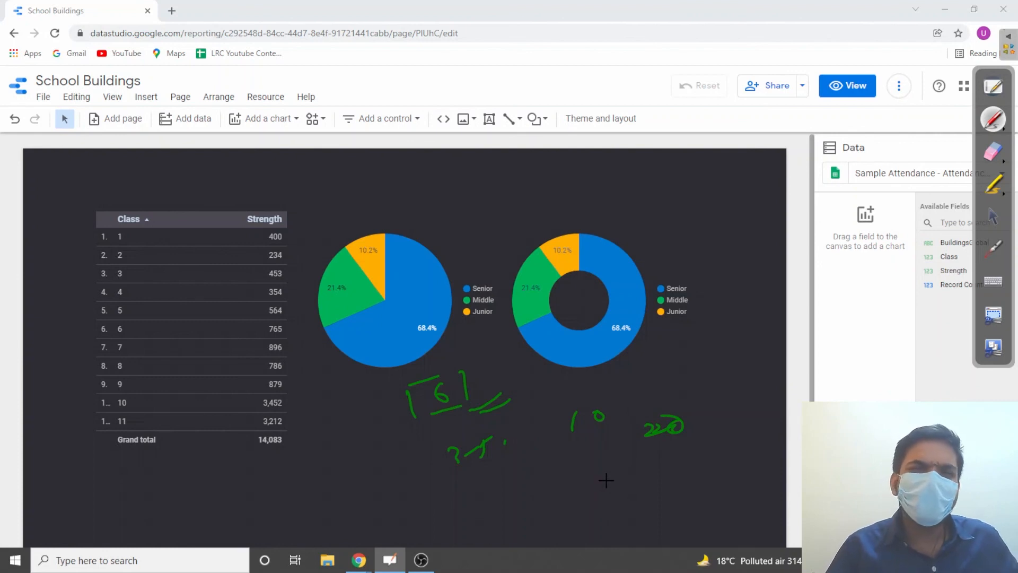
pyautogui.click(992, 153)
pyautogui.moveTo(663, 386)
pyautogui.mouseDown()
pyautogui.moveTo(671, 421)
pyautogui.moveTo(557, 422)
pyautogui.moveTo(421, 386)
pyautogui.moveTo(493, 438)
pyautogui.mouseUp()
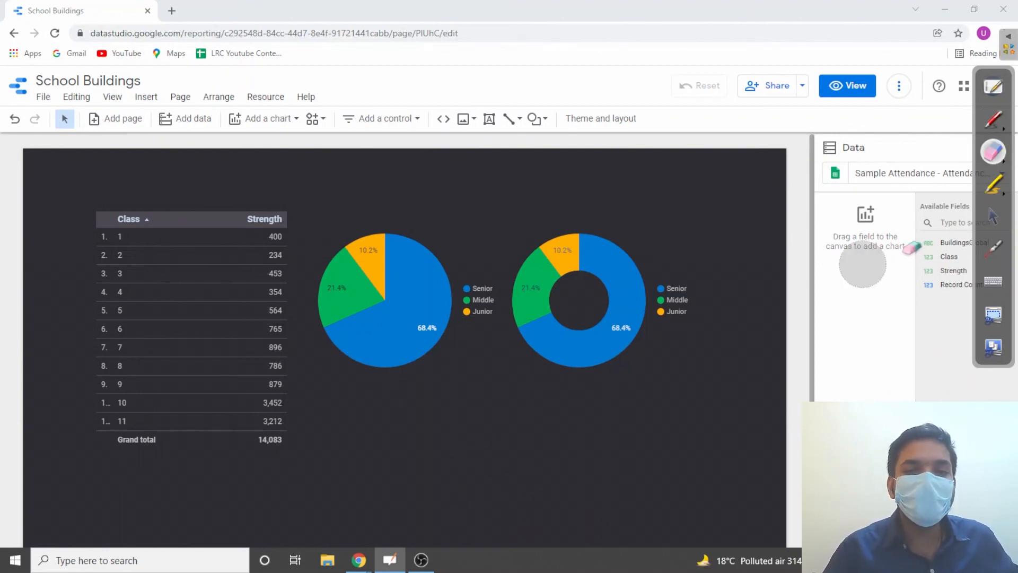
pyautogui.click(993, 216)
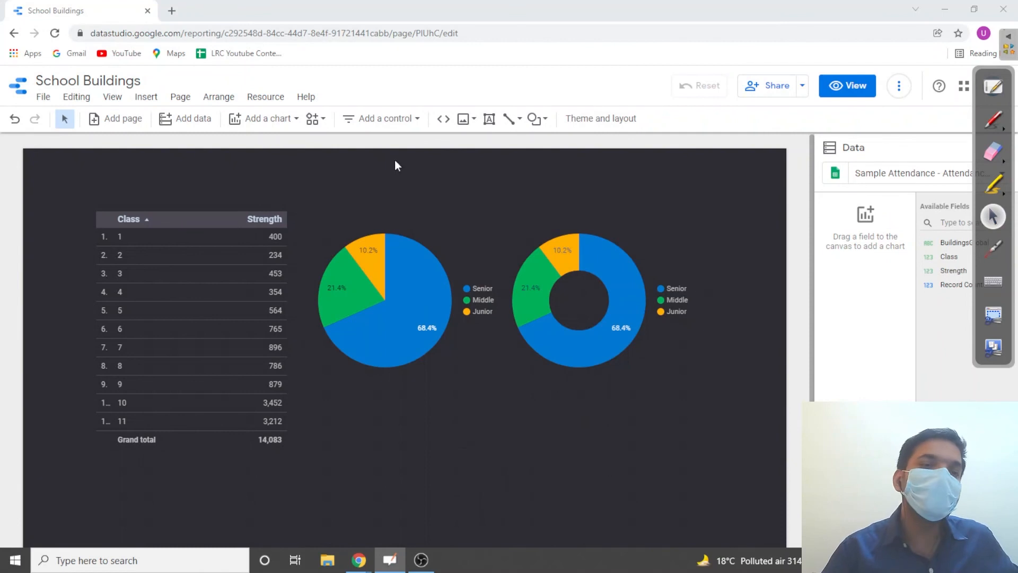
# Examine the chart types that can be added to the report.
pyautogui.click(272, 127)
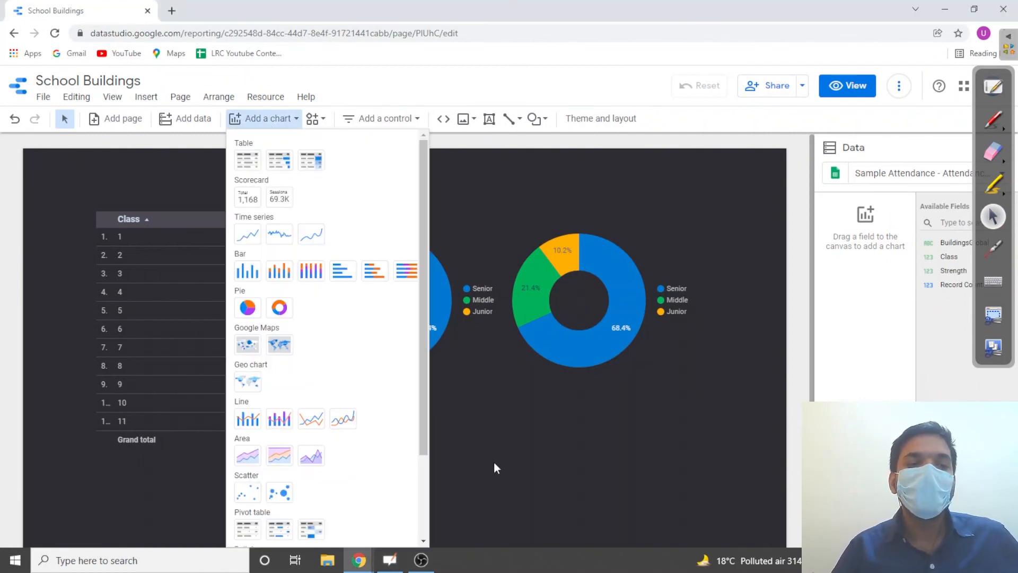
pyautogui.click(488, 417)
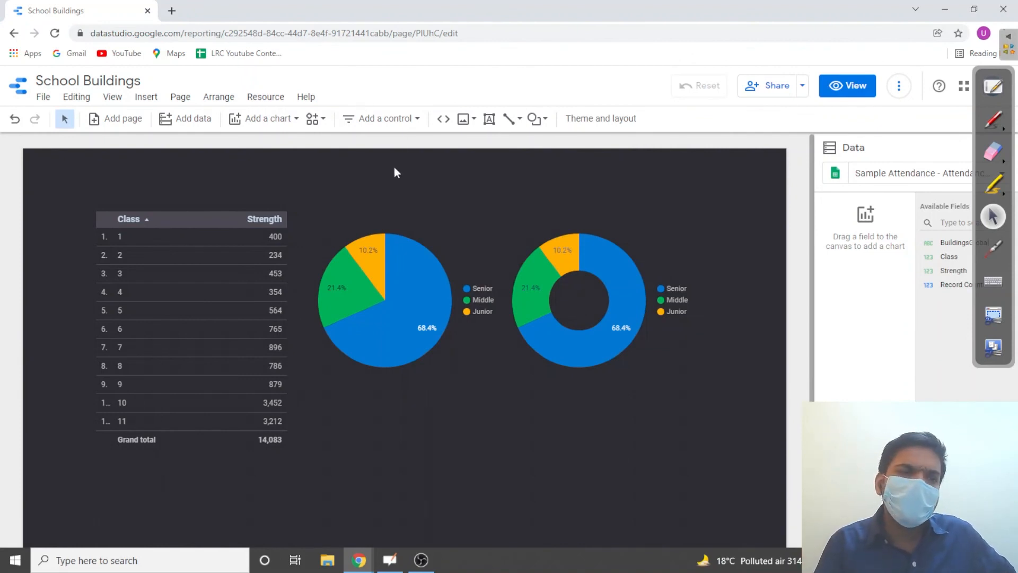
pyautogui.click(993, 217)
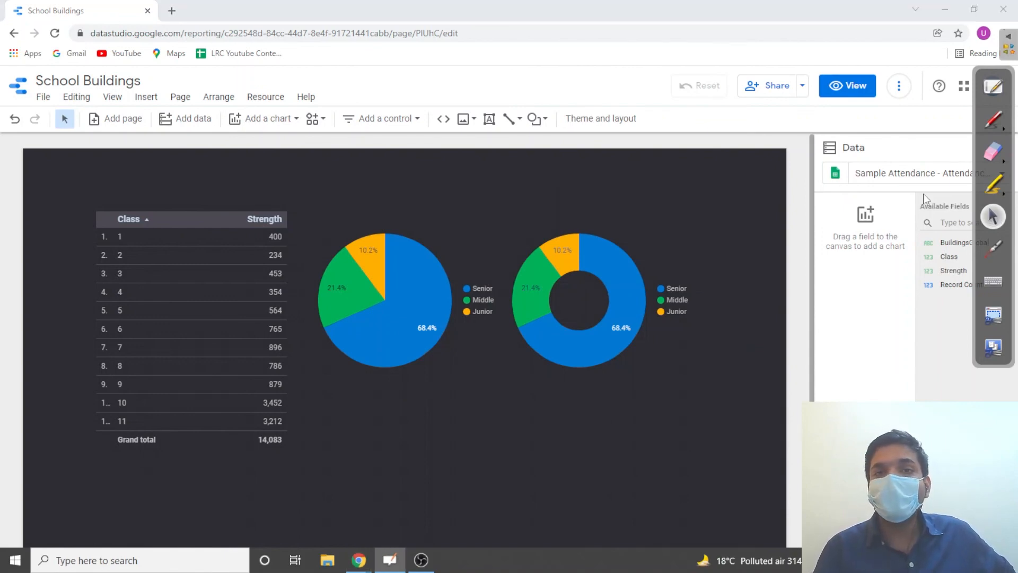